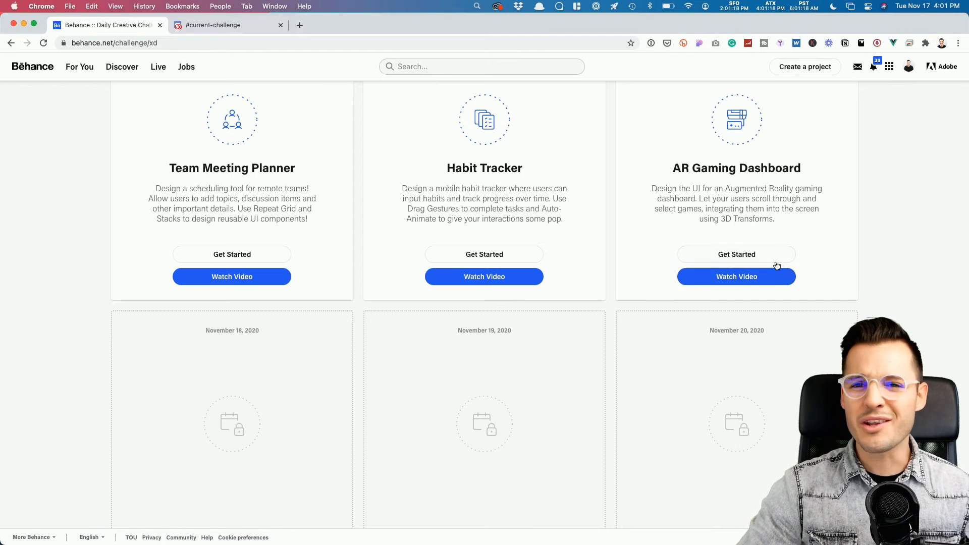
Step: Leave the Behance challenge page via the Discord #current-challenge tab and switch to Adobe XD
scroll(775, 264, "up", 10)
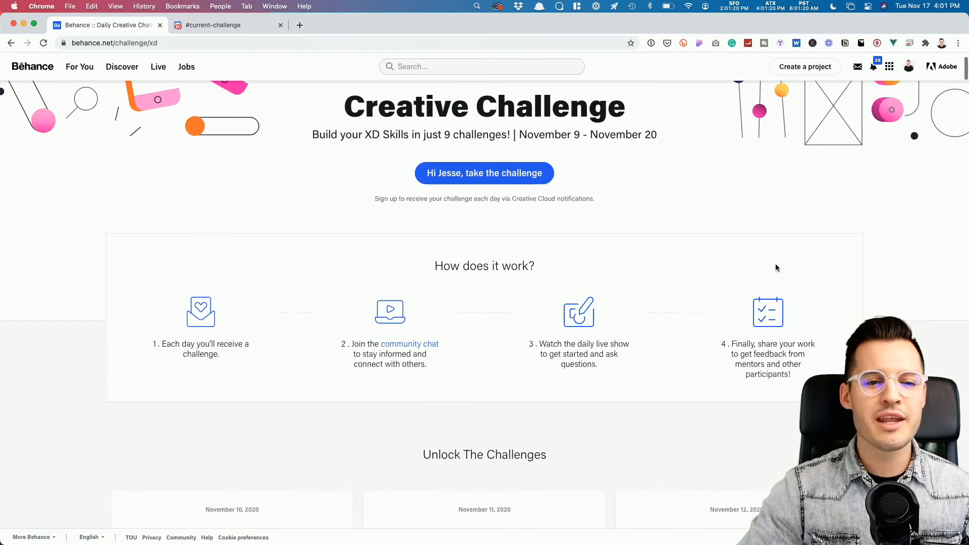
left_click(227, 25)
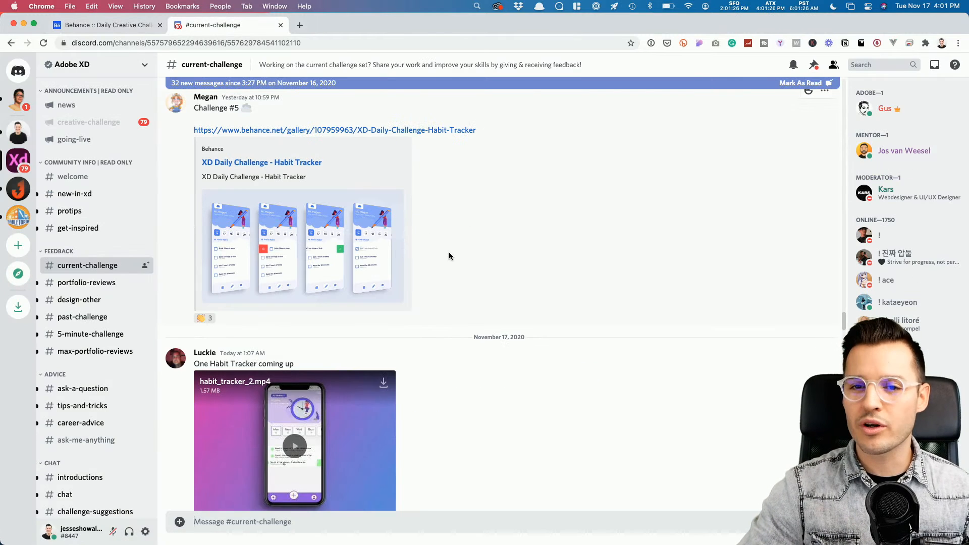
key("super+Tab")
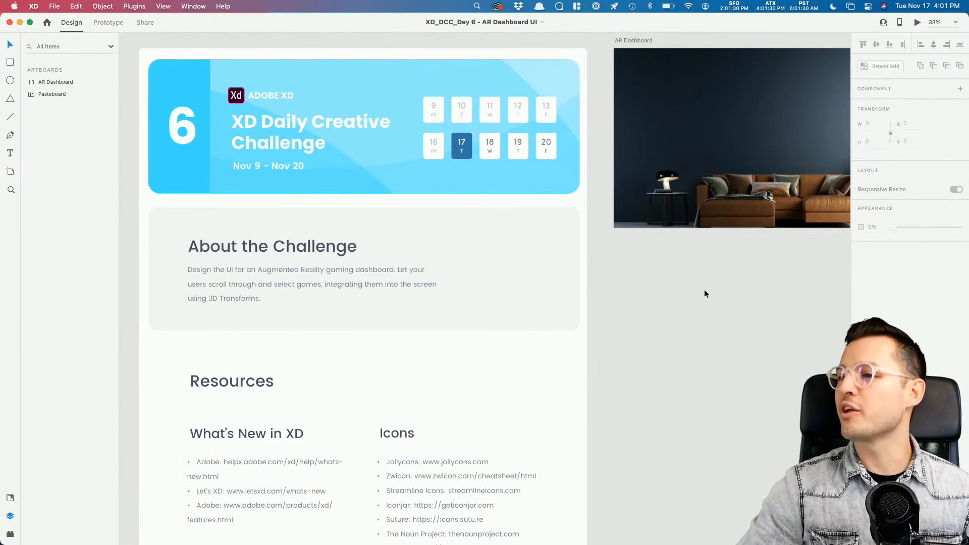
left_click_drag(682, 291, 686, 290)
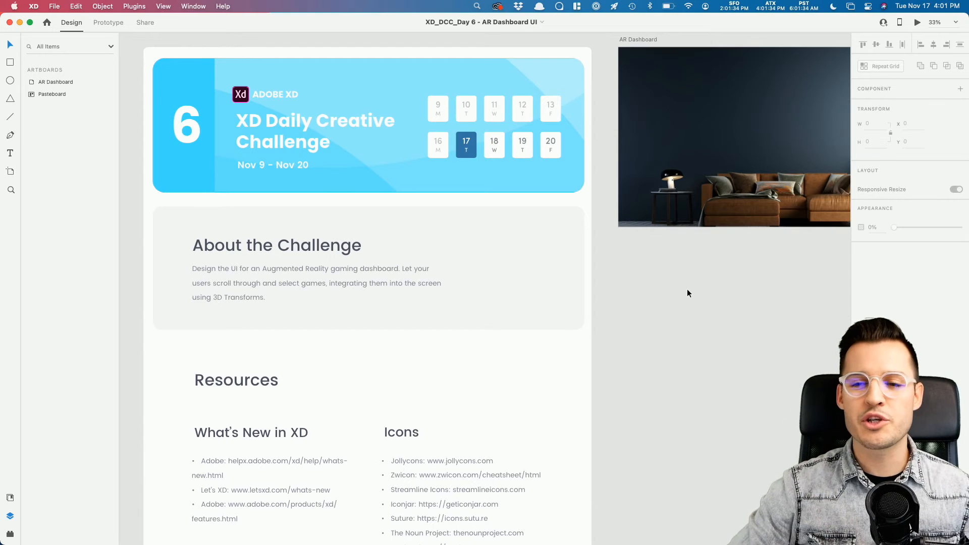
Step: Zoom in to read the challenge brief's About the Challenge text
key("z")
left_click_drag(139, 46, 547, 355)
left_click_drag(269, 312, 649, 393)
key("space")
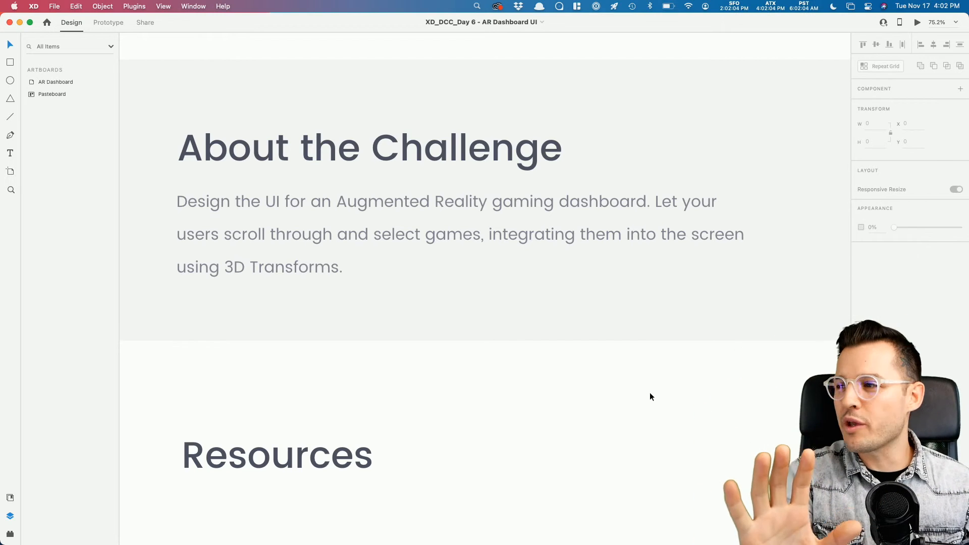
Step: Zoom onto the AR Dashboard artboard and confirm it measures 1920 × 1080
key("super+minus")
key("super+minus")
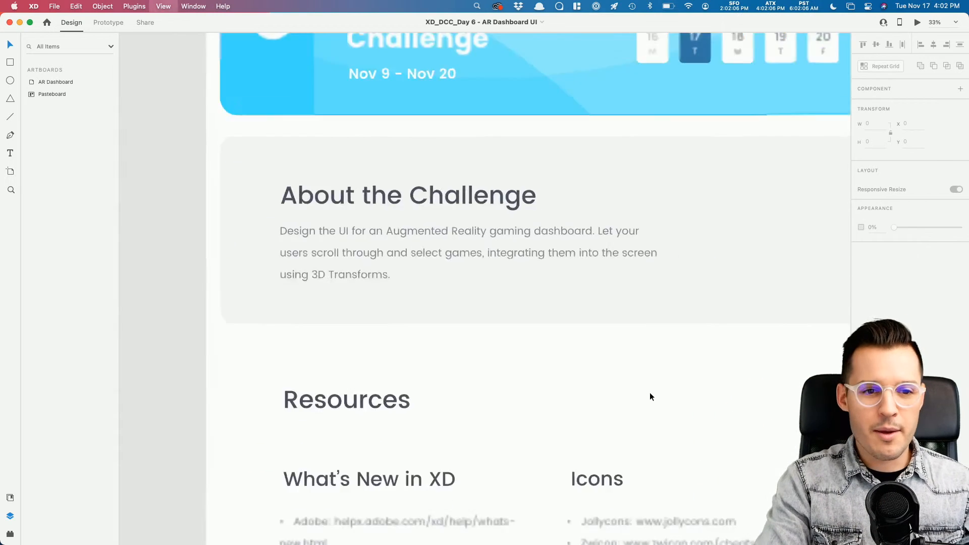
left_click_drag(752, 293, 360, 379)
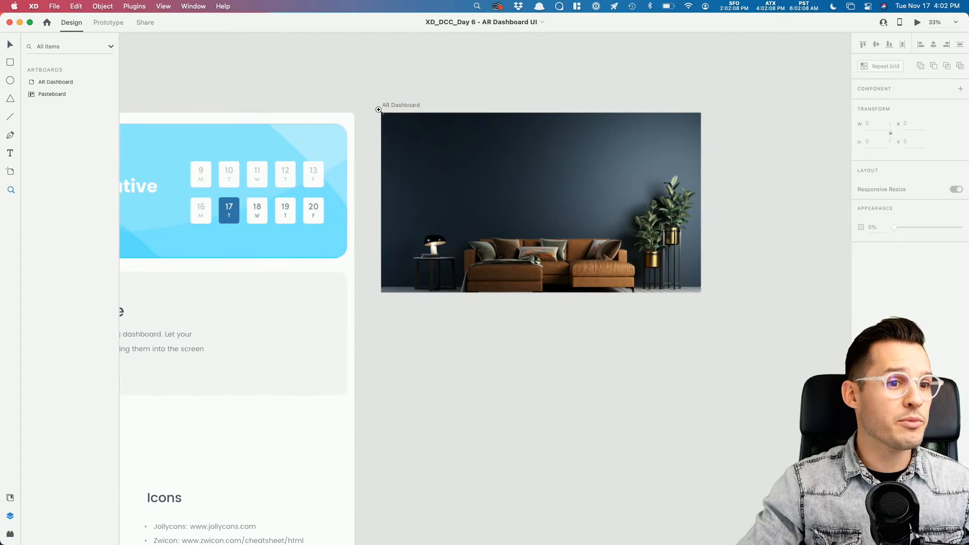
left_click_drag(375, 107, 735, 319)
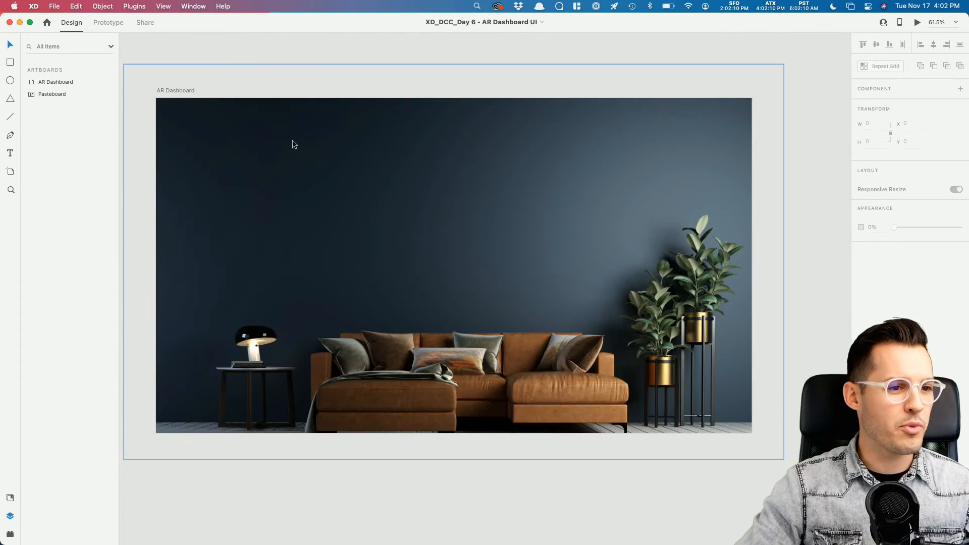
left_click(177, 91)
scroll(342, 173, "left", 3)
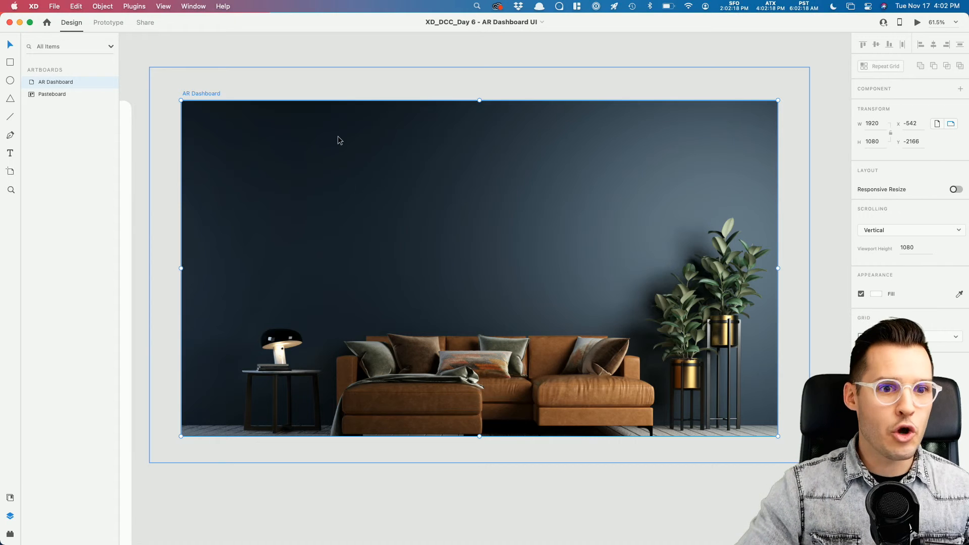
left_click(416, 50)
key("cmd+Tab")
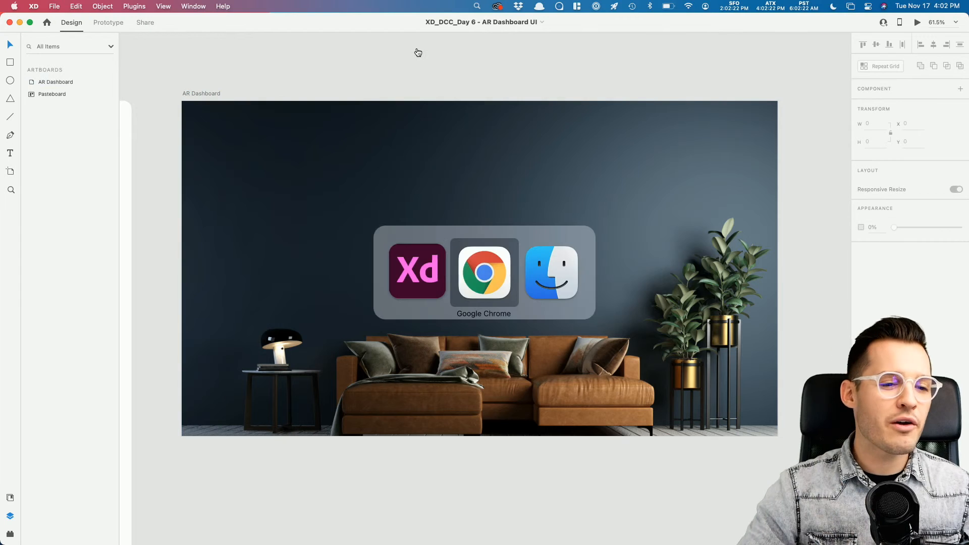
key("super+Tab")
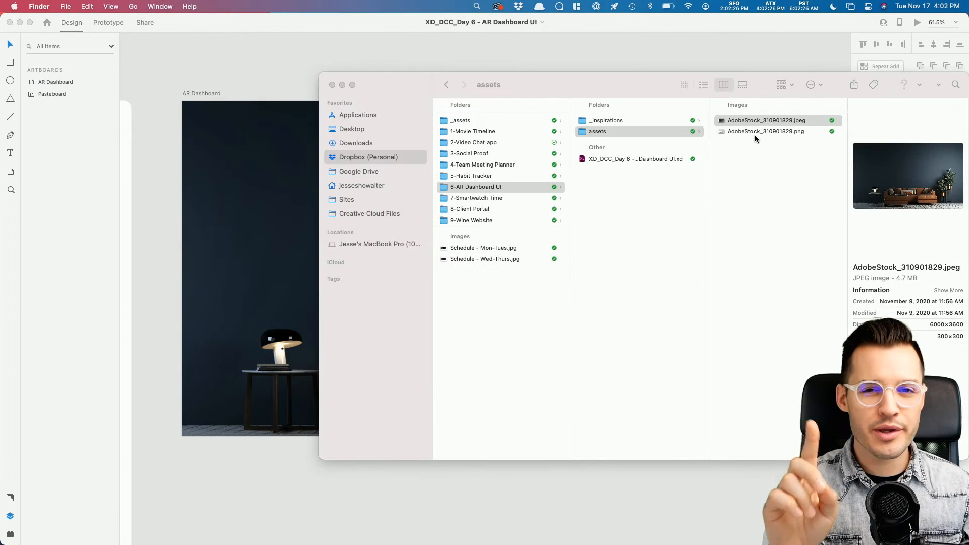
left_click(762, 121)
key("space")
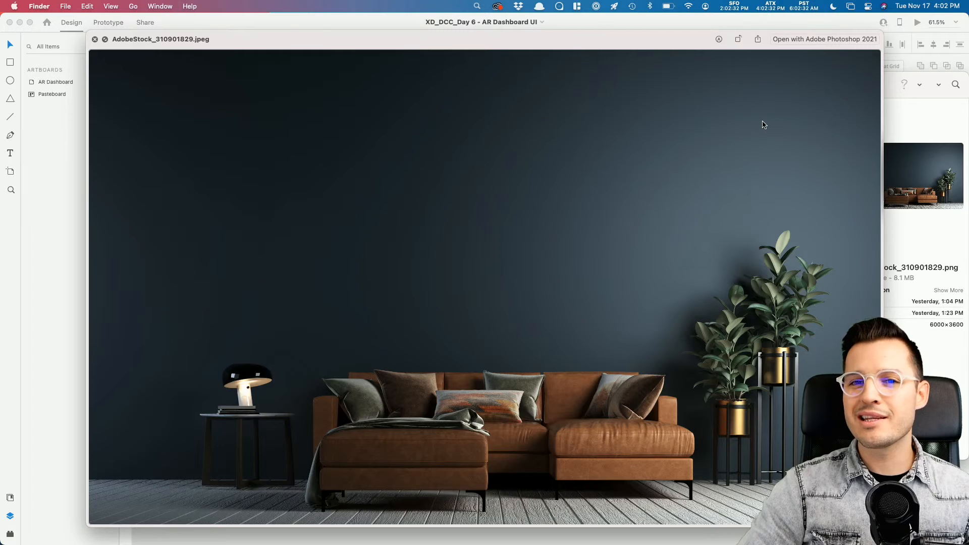
key("Down")
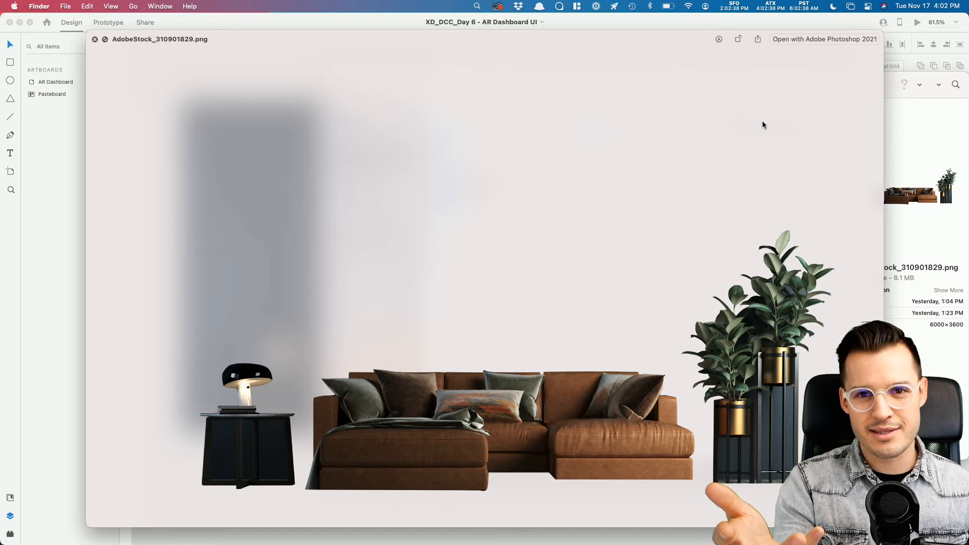
key("space")
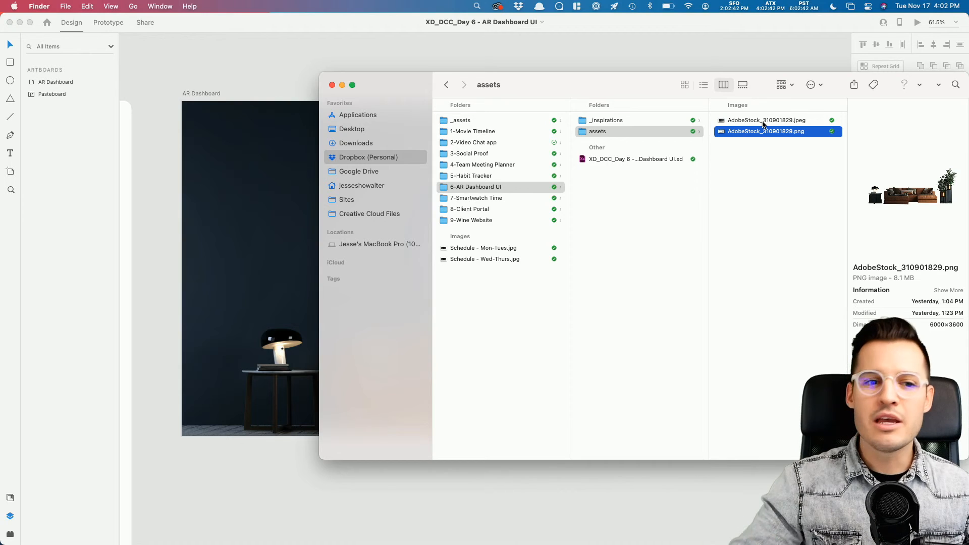
left_click(660, 54)
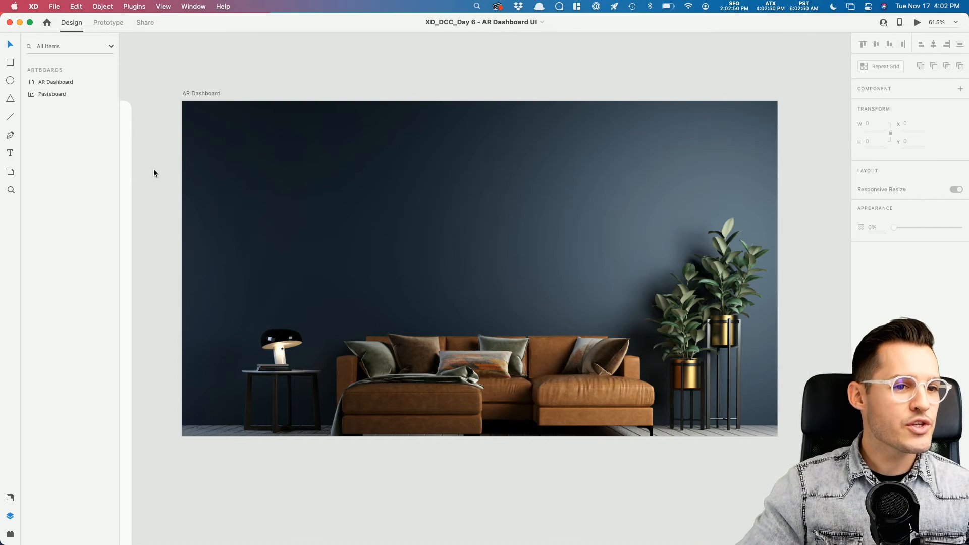
key("z")
left_click_drag(174, 82, 803, 414)
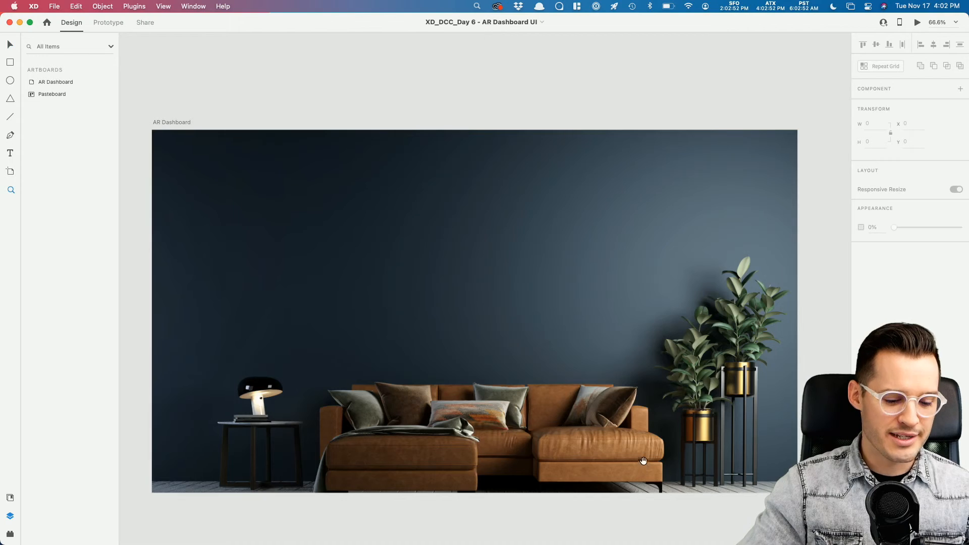
left_click_drag(644, 461, 660, 431)
key("v")
left_click_drag(407, 201, 399, 204)
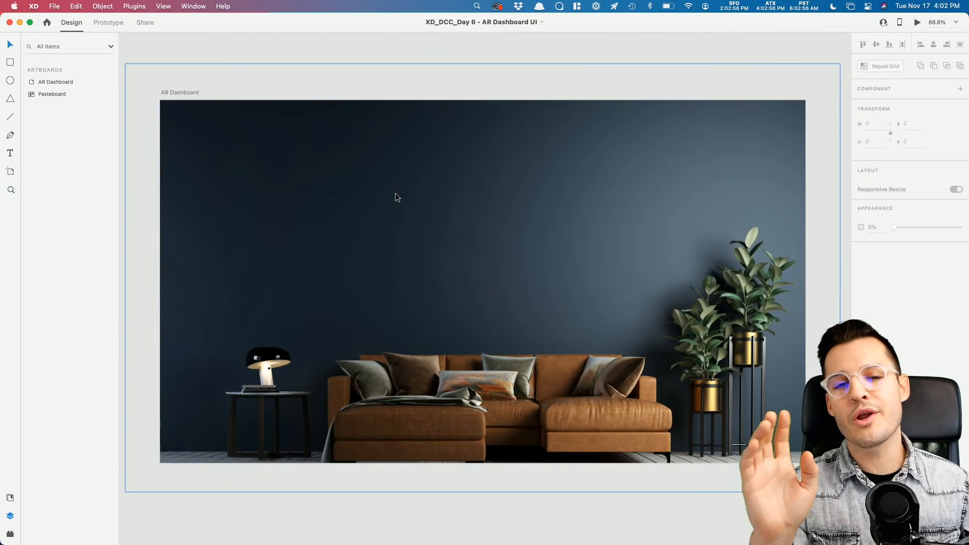
left_click_drag(964, 132, 904, 136)
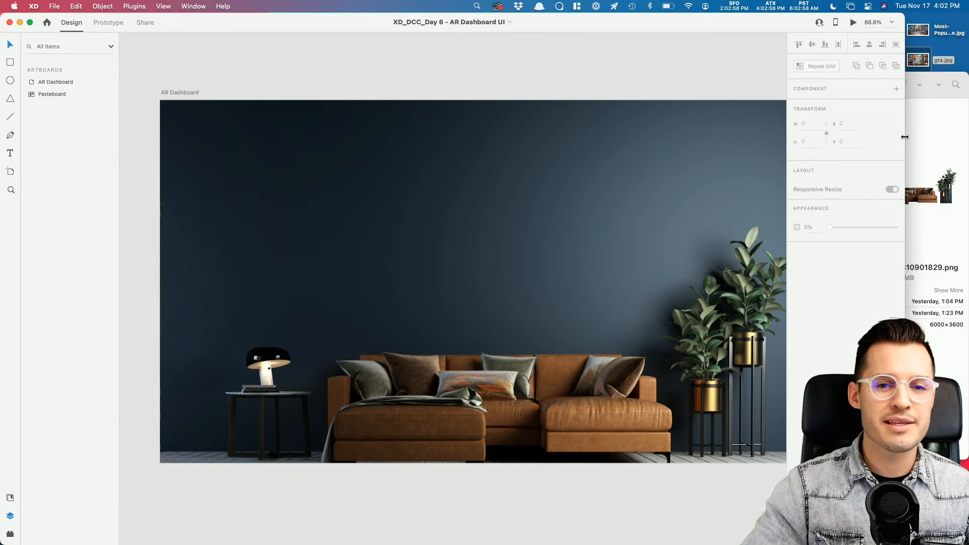
left_click(943, 79)
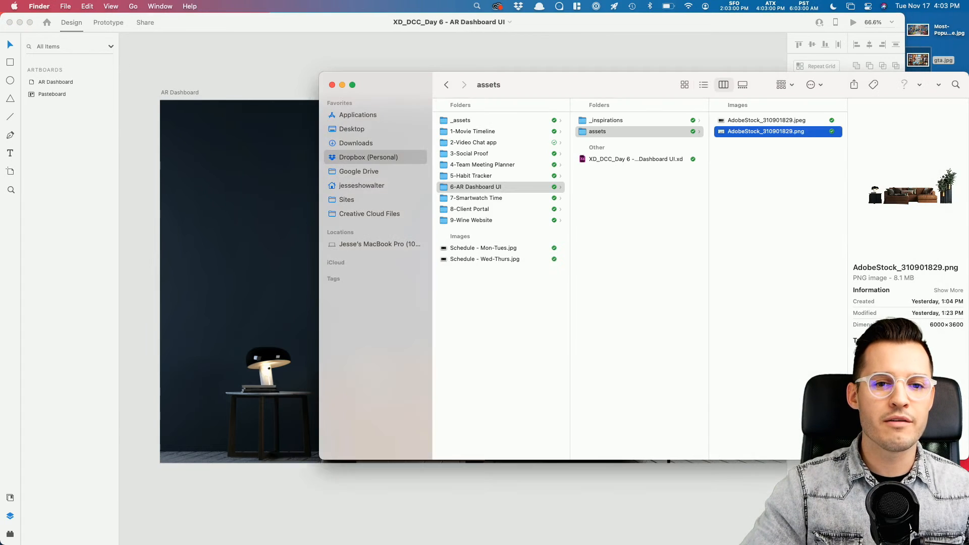
left_click_drag(837, 93, 836, 378)
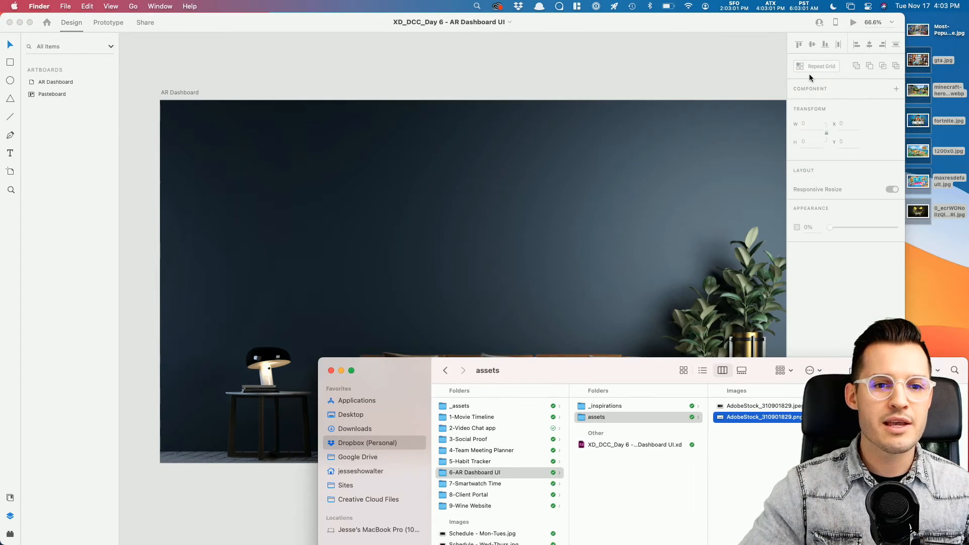
left_click(949, 35)
key("space")
key("Down")
key("Down")
key("Down")
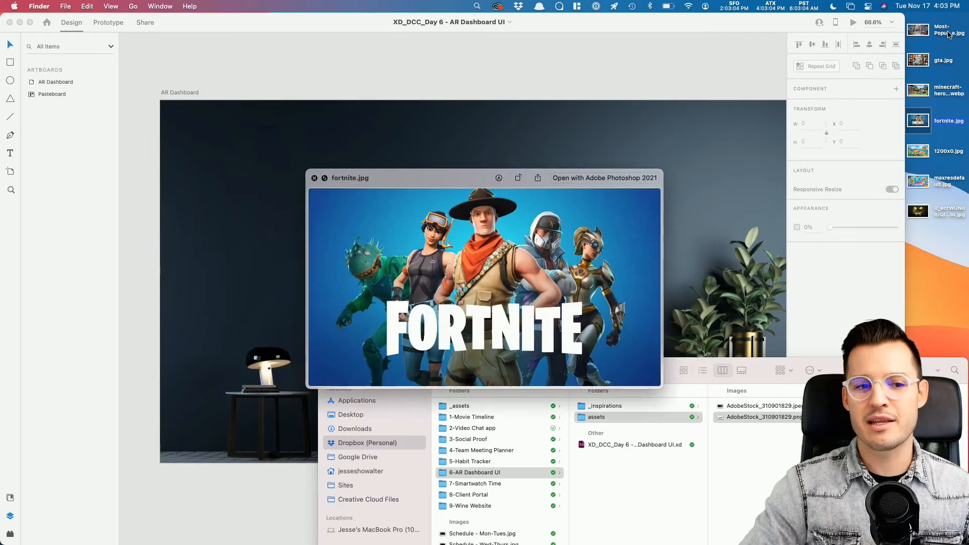
key("Down")
key("Down")
key("space")
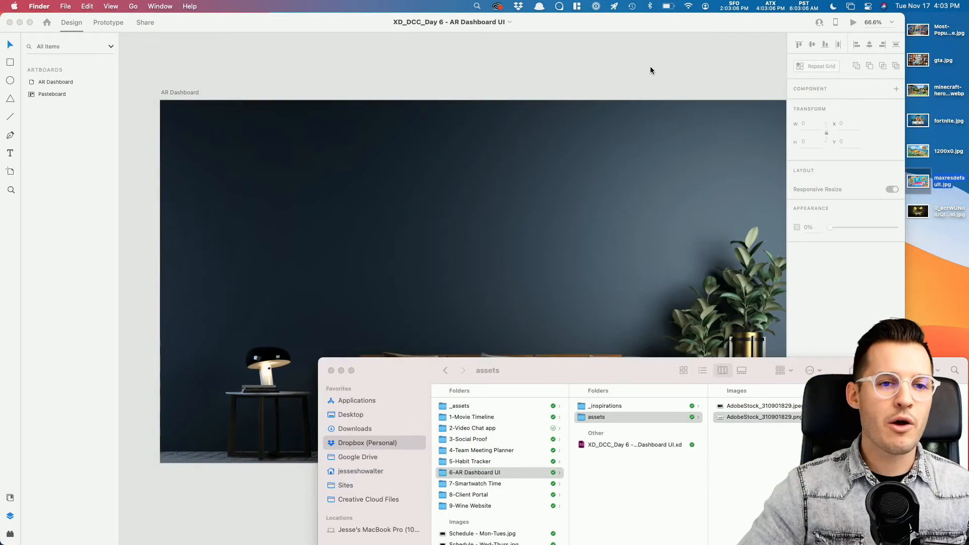
left_click(650, 67)
left_click_drag(907, 95, 966, 96)
scroll(580, 202, "down", 3)
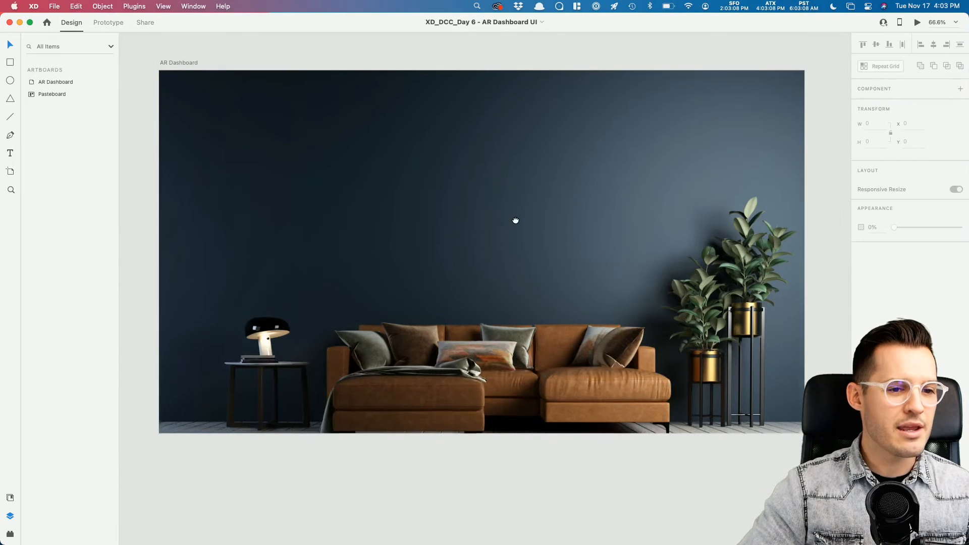
Step: Drag the frosted panel component from the document assets onto the AR Dashboard artboard
left_click(10, 497)
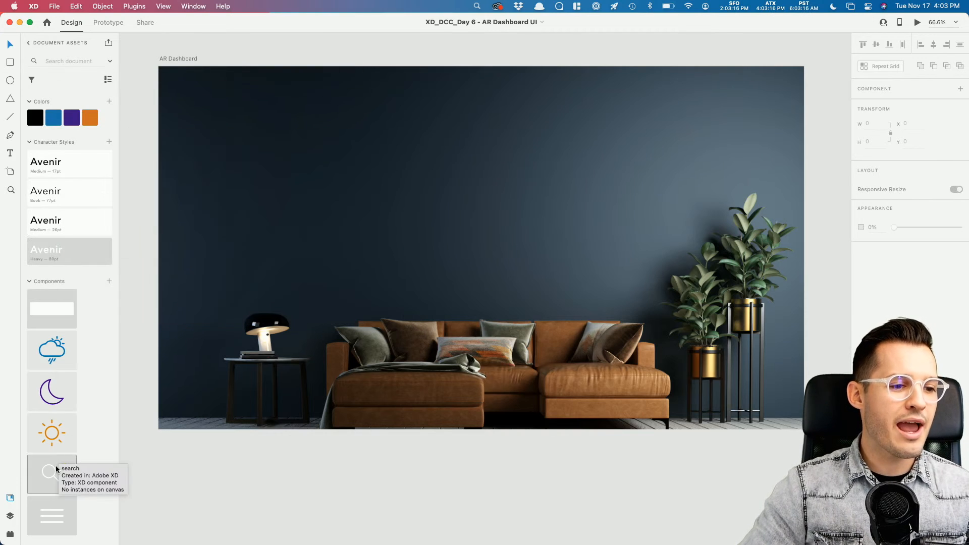
left_click_drag(58, 313, 335, 190)
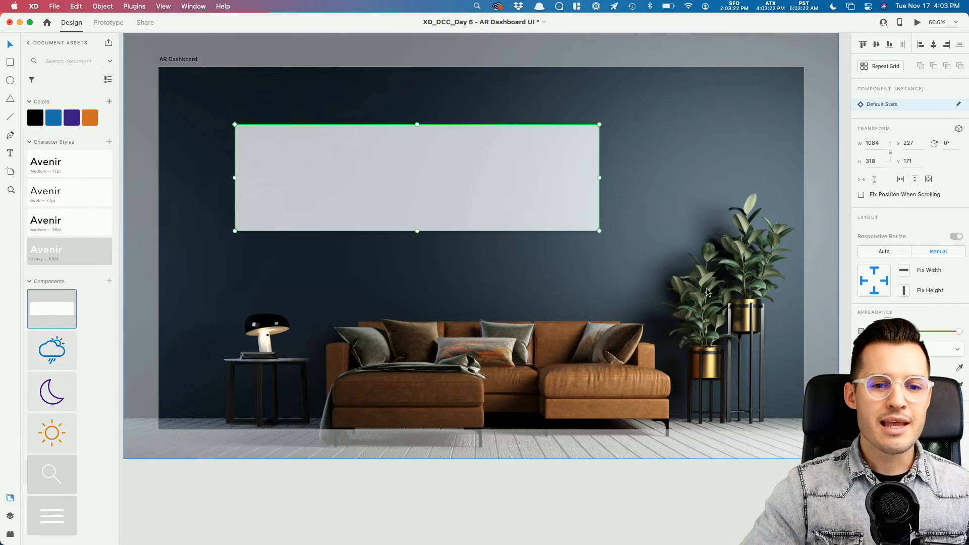
double_click(497, 182)
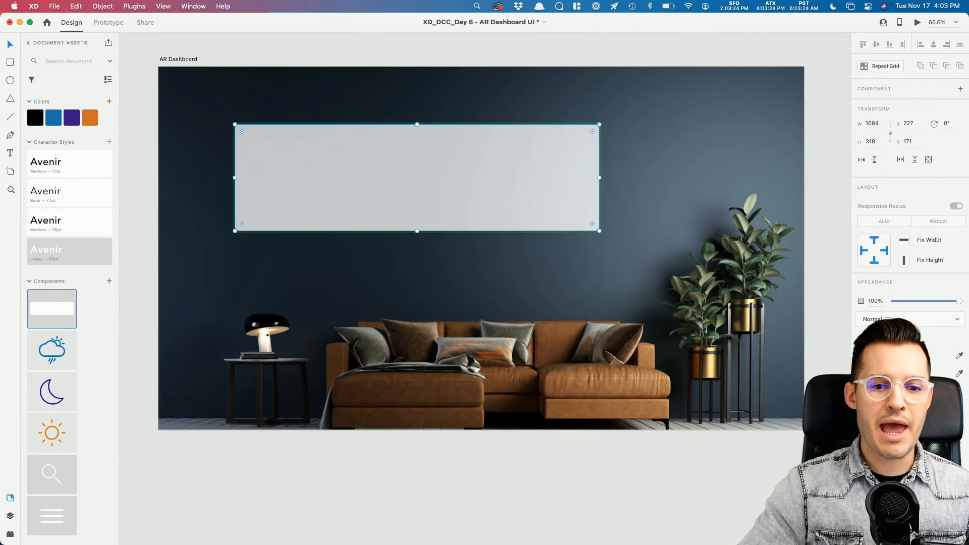
key("Escape")
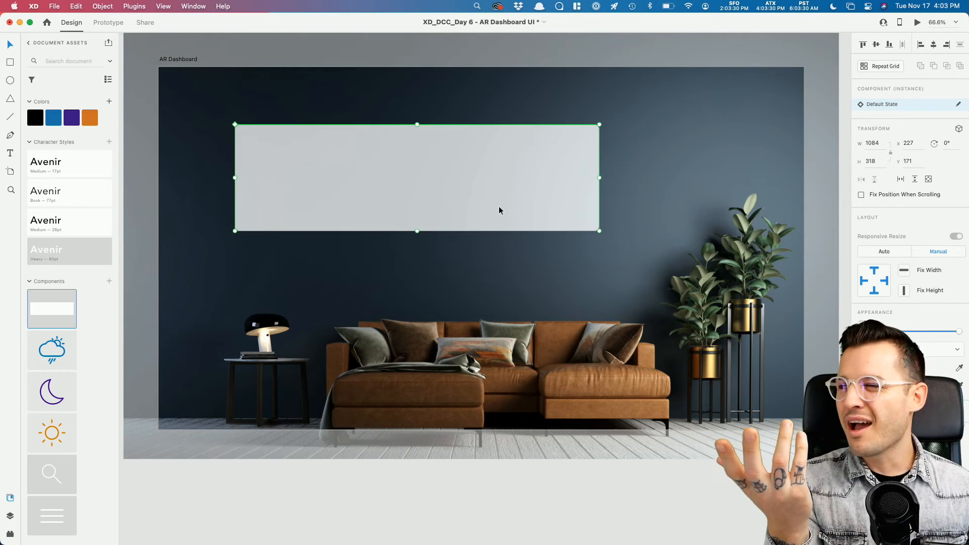
left_click_drag(500, 206, 665, 308)
Step: Move the frosted panel to the top-left and resize it to 604 × 667 at X 228, Y 148
key("z")
left_click_drag(629, 176, 760, 350)
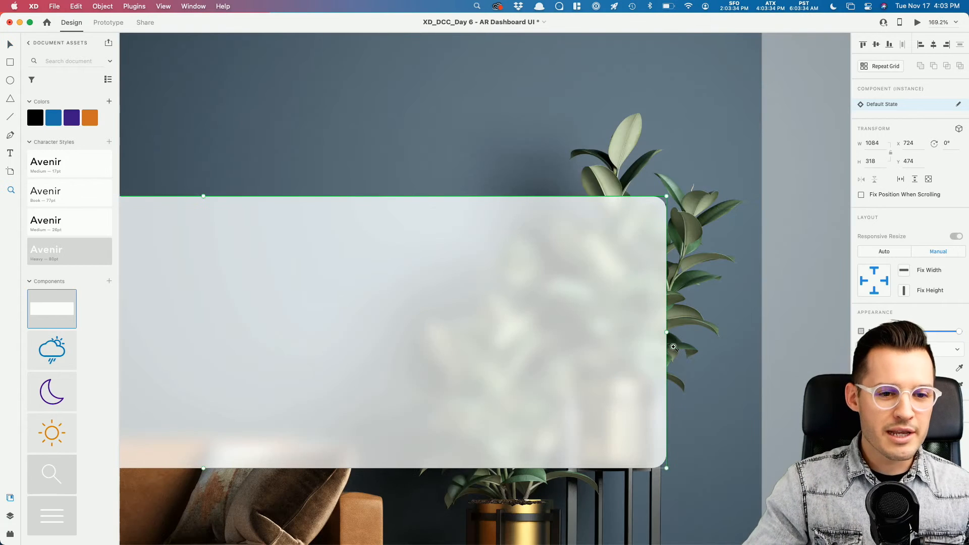
key("super+minus")
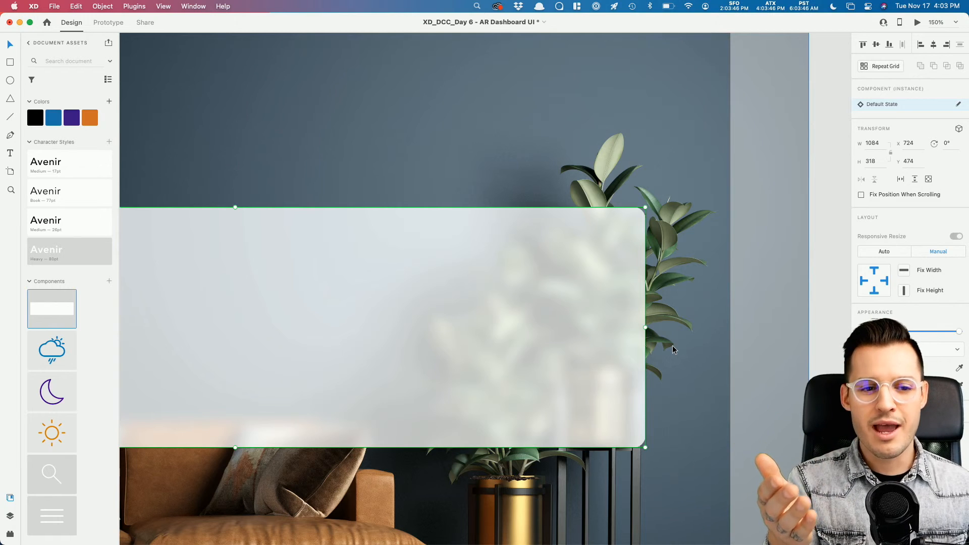
key("super+minus")
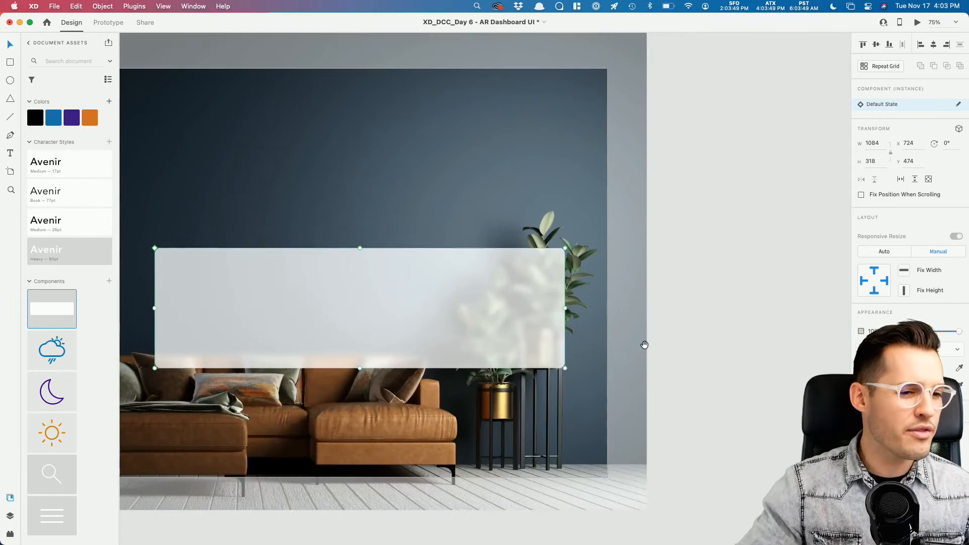
left_click_drag(372, 350, 629, 378)
left_click_drag(564, 349, 380, 225)
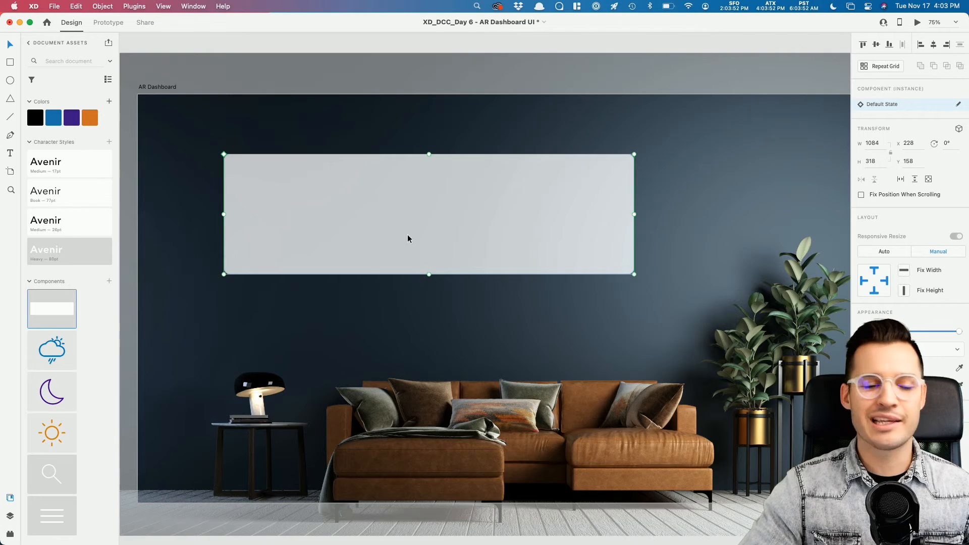
left_click_drag(634, 274, 452, 402)
mouse_move(351, 314)
left_mouse_down()
mouse_move(348, 260)
mouse_move(348, 331)
mouse_move(348, 316)
left_mouse_up()
mouse_move(339, 400)
left_mouse_down()
mouse_move(340, 420)
mouse_move(339, 353)
mouse_move(343, 404)
left_mouse_up()
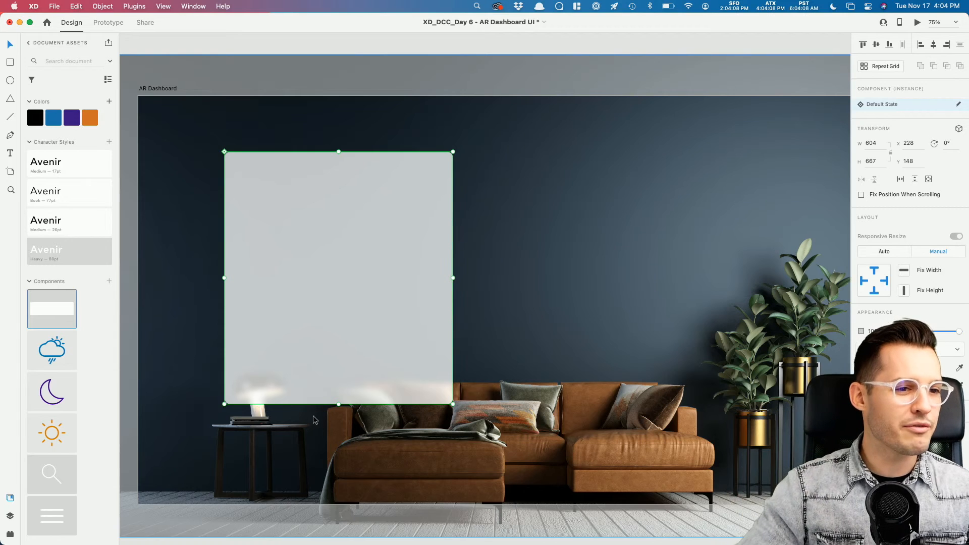
Step: Lock the room background image in the Layers panel
left_click(433, 64)
key("shift+Right")
key("super+z")
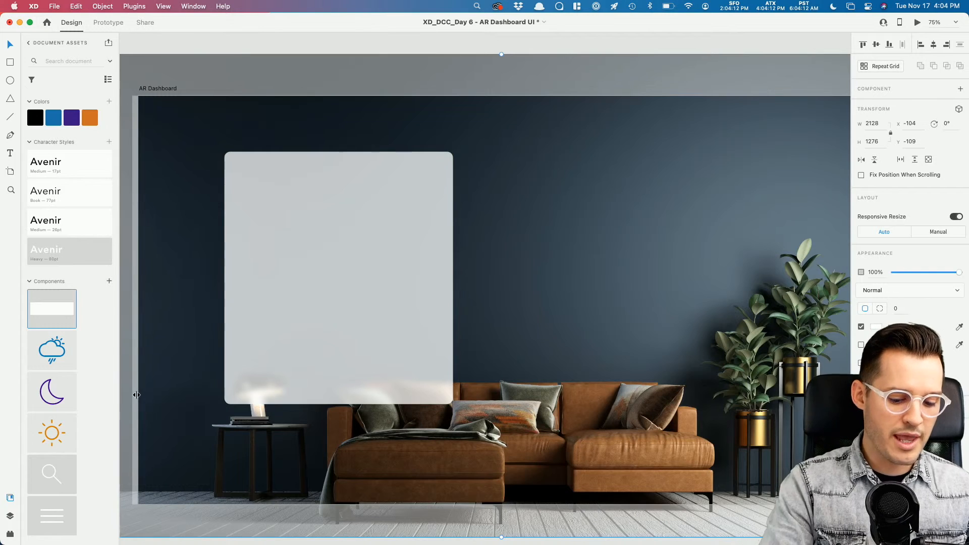
key("super+y")
left_click(99, 95)
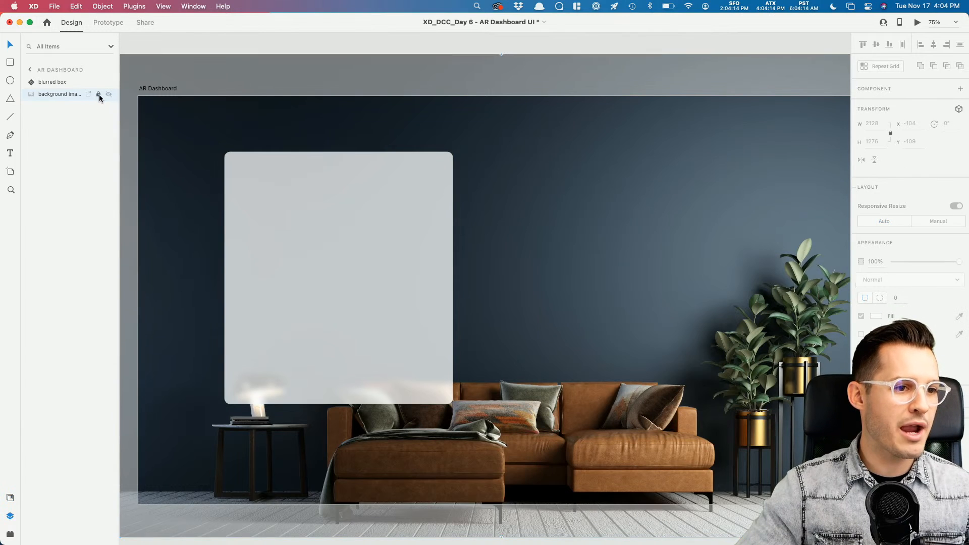
left_click(321, 78)
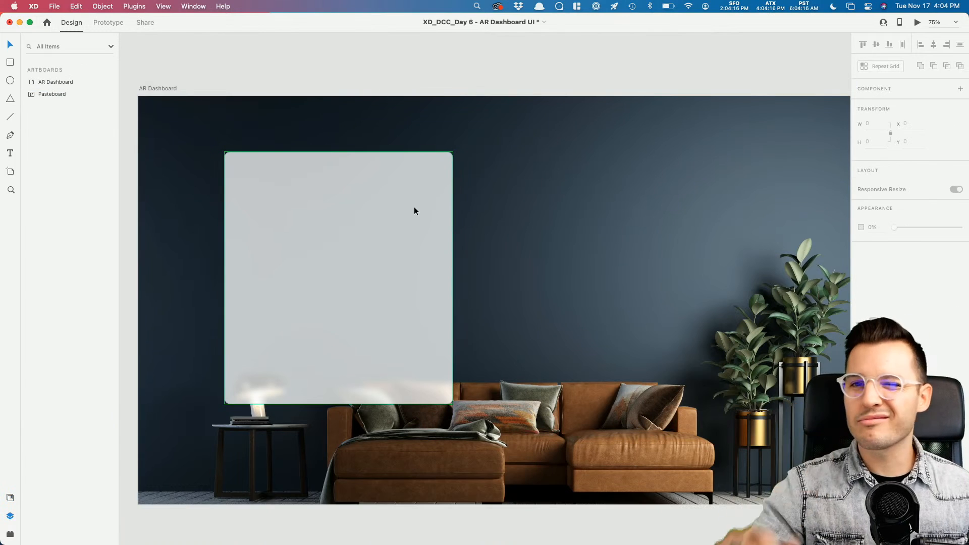
Step: Shrink a copy of the box into a small card, copy it right, and even the spacing
left_click(354, 217)
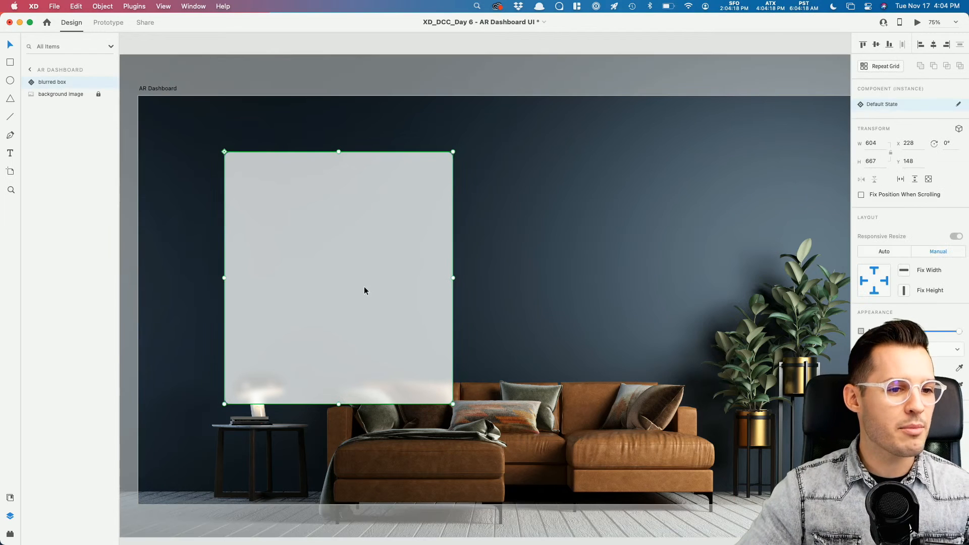
left_click_drag(562, 251, 485, 235)
left_click_drag(323, 233, 512, 236)
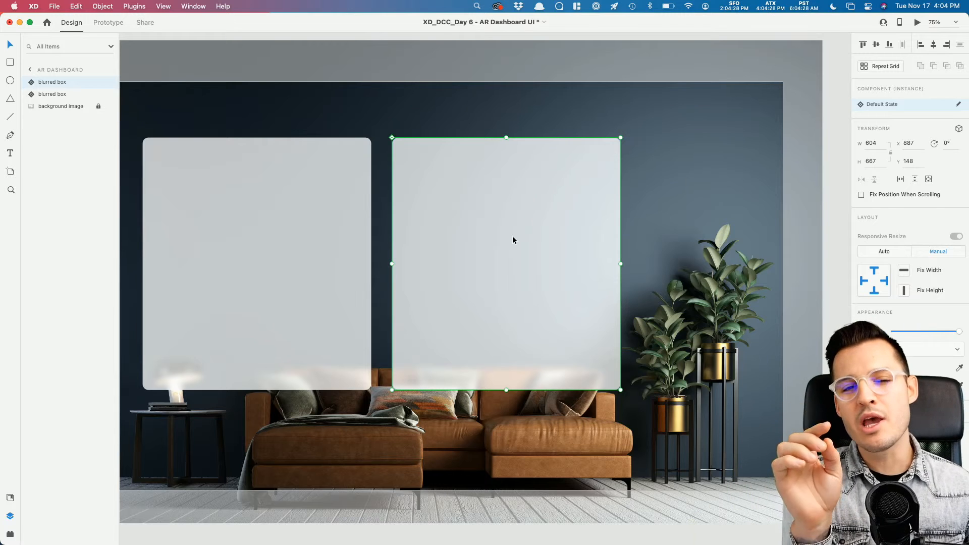
left_click_drag(620, 389, 500, 223)
left_click_drag(451, 174, 577, 173)
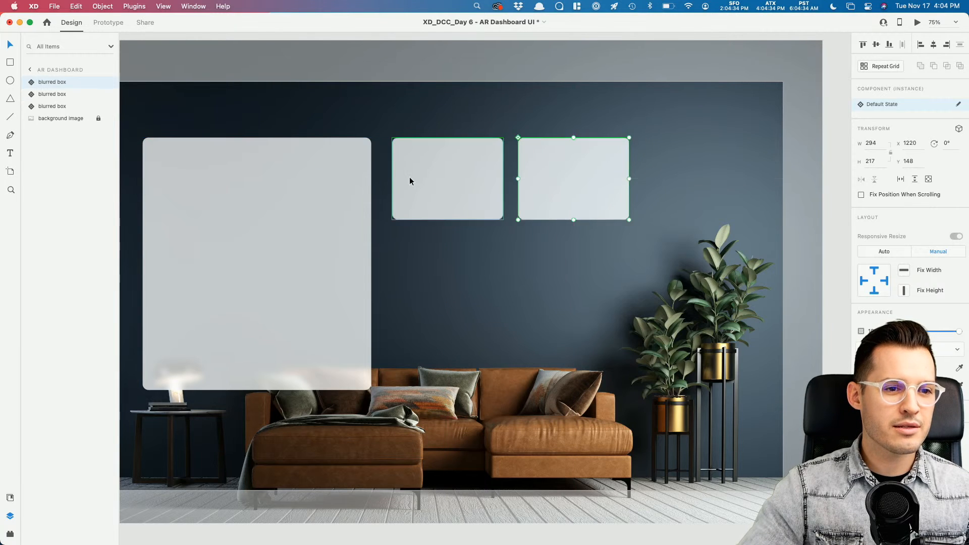
left_click(409, 178)
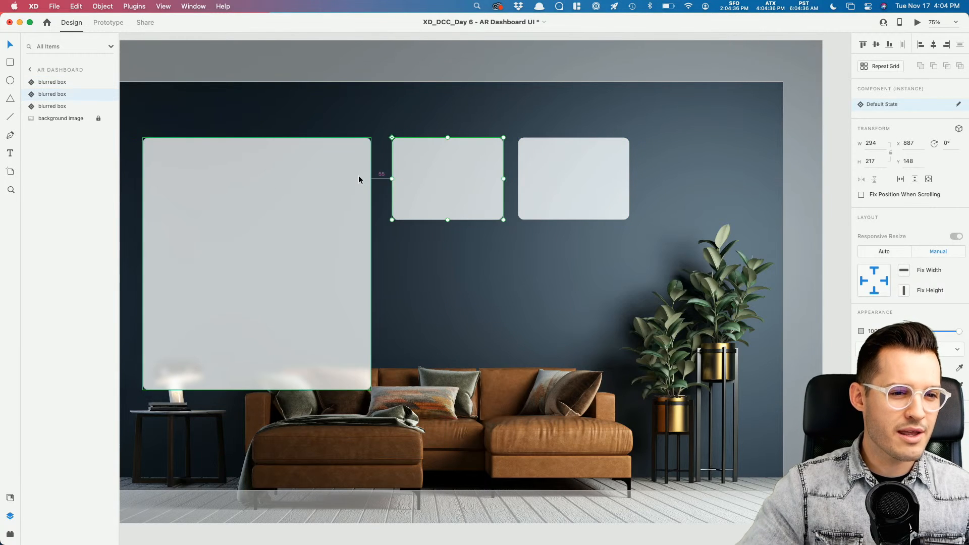
key("Left")
key("Left")
key("Left")
key("Left")
key("Left")
key("Left")
key("Left")
key("Left")
key("Left")
key("Left")
left_click_drag(558, 187, 556, 190)
Step: Shift the large box and both small cards left on the artboard
scroll(550, 191, "left", 4)
left_click(545, 195)
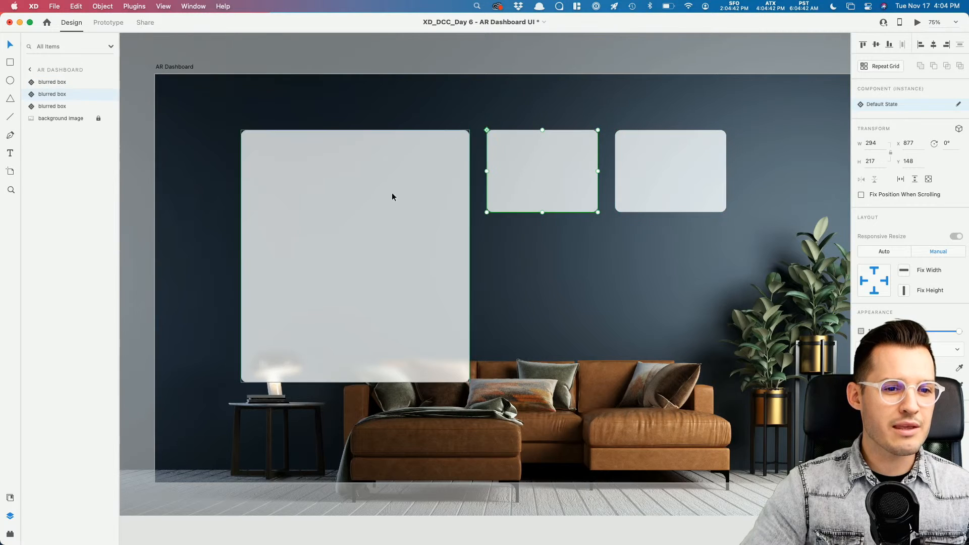
left_click(393, 197, "shift")
left_click(632, 177, "shift")
left_click_drag(631, 177, 666, 182)
scroll(669, 256, "right", 3)
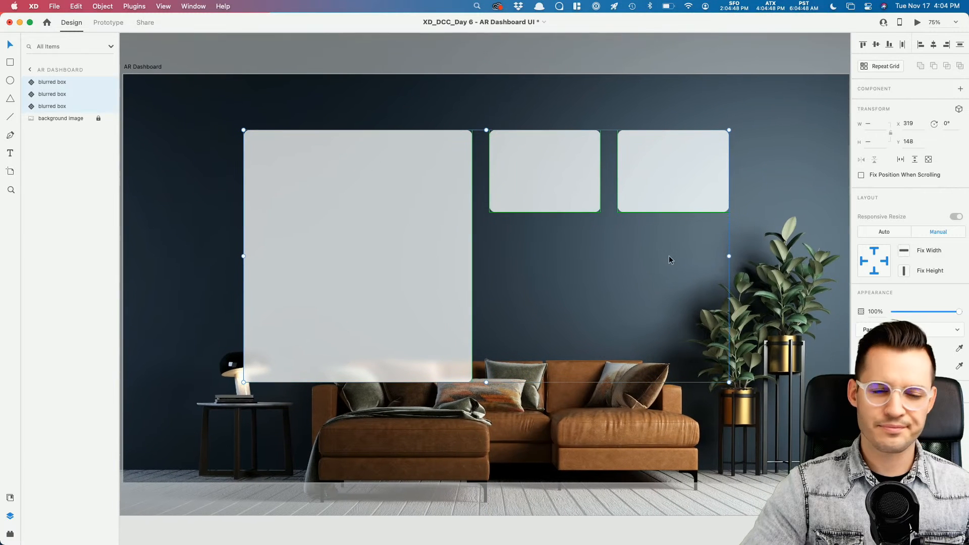
left_click(713, 80)
Step: Copy the two small cards into a row below, then delete the three extra cards
left_click(711, 140)
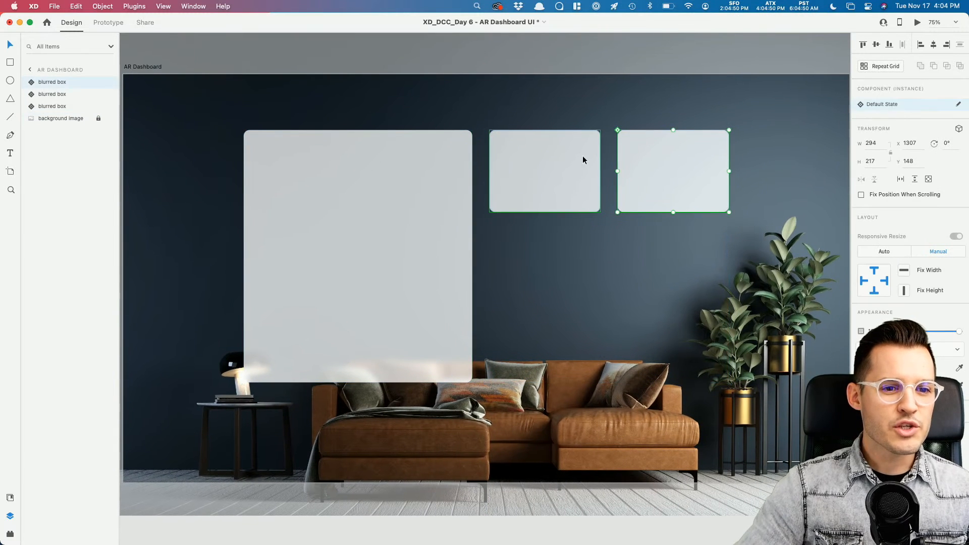
left_click(583, 158, "shift")
left_click_drag(690, 163, 694, 272)
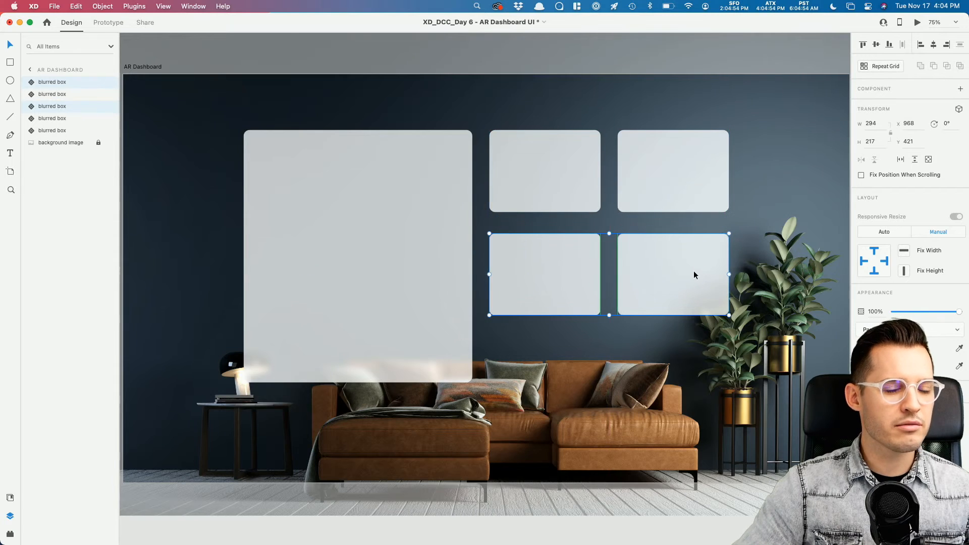
left_click(662, 165)
left_click(666, 276)
left_click(679, 193)
left_click(628, 276)
left_click(593, 277, "shift")
left_click(673, 184, "shift")
key("Delete")
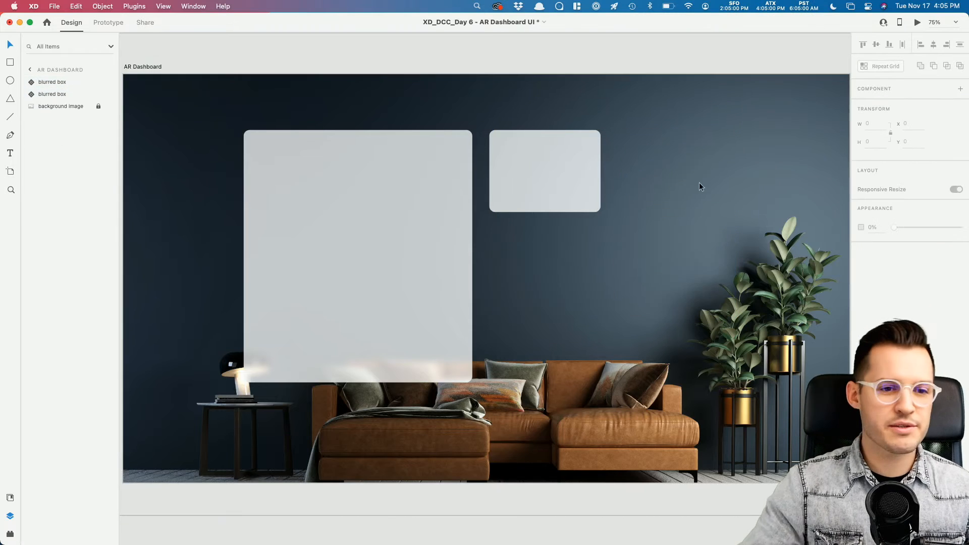
Step: Make the remaining card a Repeat Grid of two columns and four rows with 45 px gaps
left_click(576, 171)
key("super+r")
left_click_drag(600, 171, 737, 173)
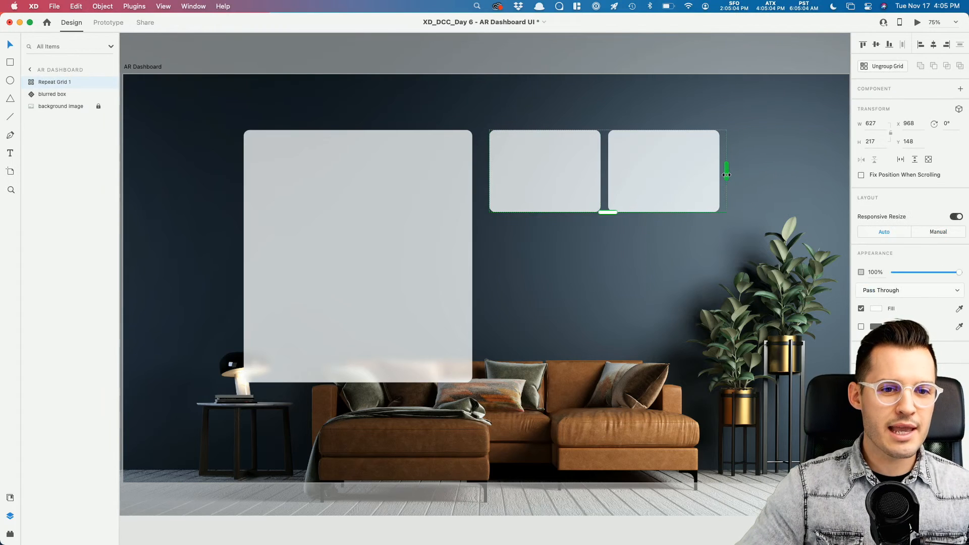
left_click_drag(606, 173, 611, 173)
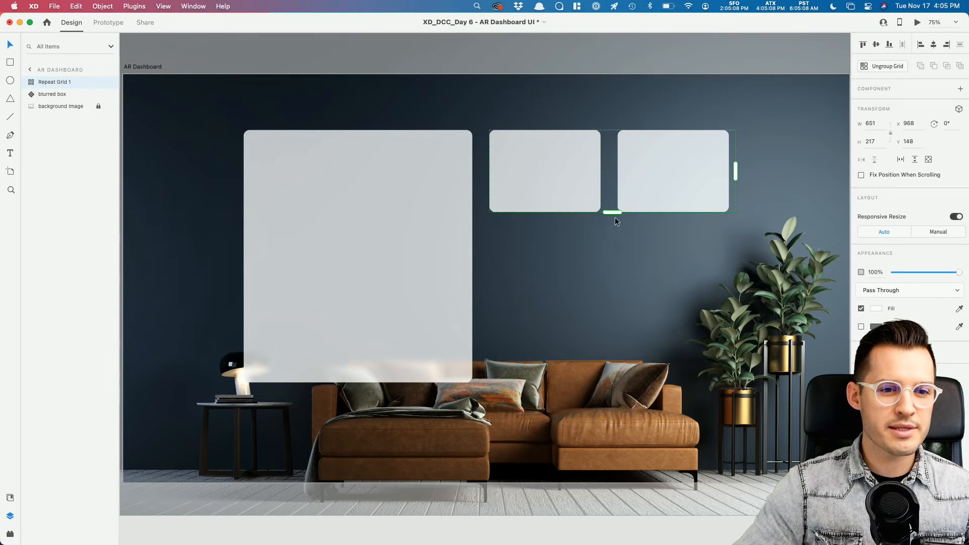
left_click_drag(615, 213, 613, 516)
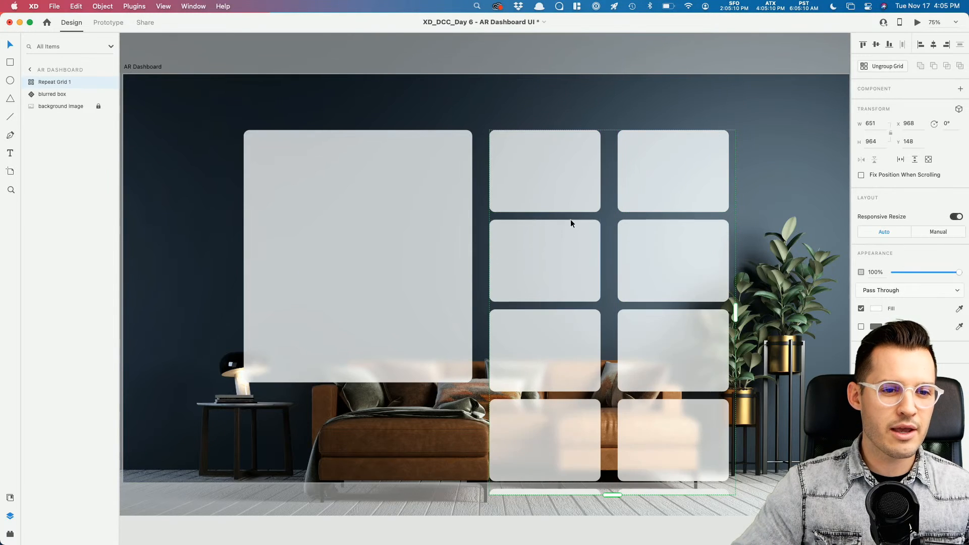
left_click_drag(572, 225, 571, 224)
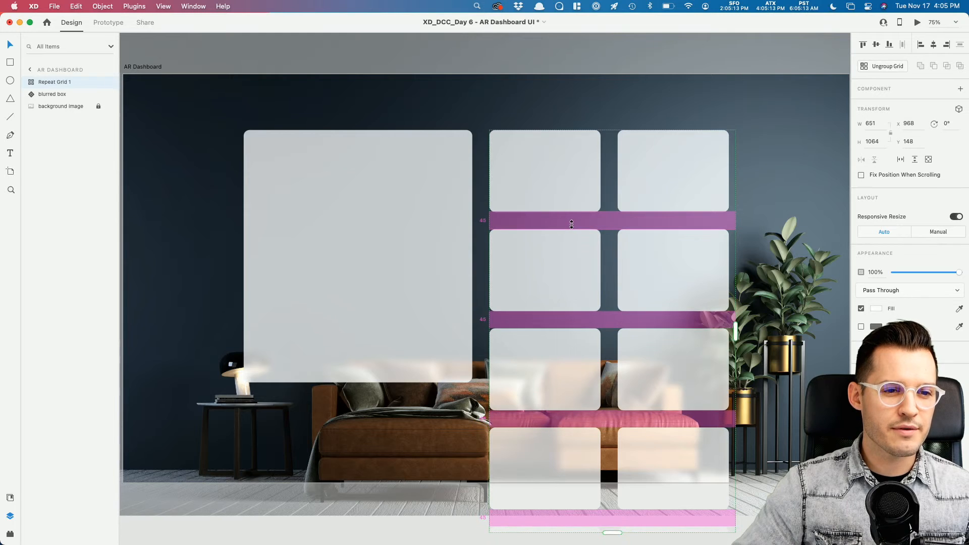
Step: Ungroup the card Repeat Grid into separate boxes
right_click(671, 175)
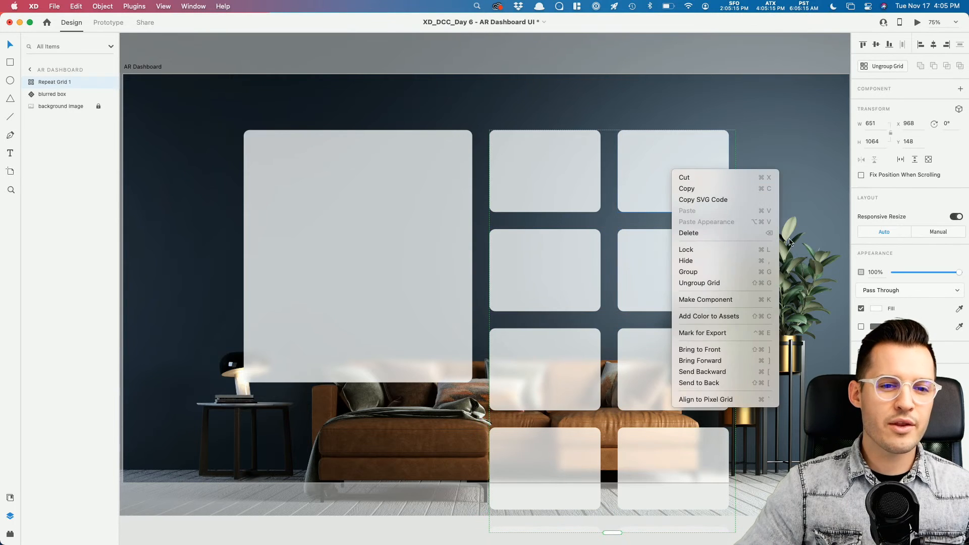
left_click(733, 284)
left_click(765, 450)
left_click_drag(765, 450, 689, 328)
key("super+minus")
key("super+minus")
key("super+equal")
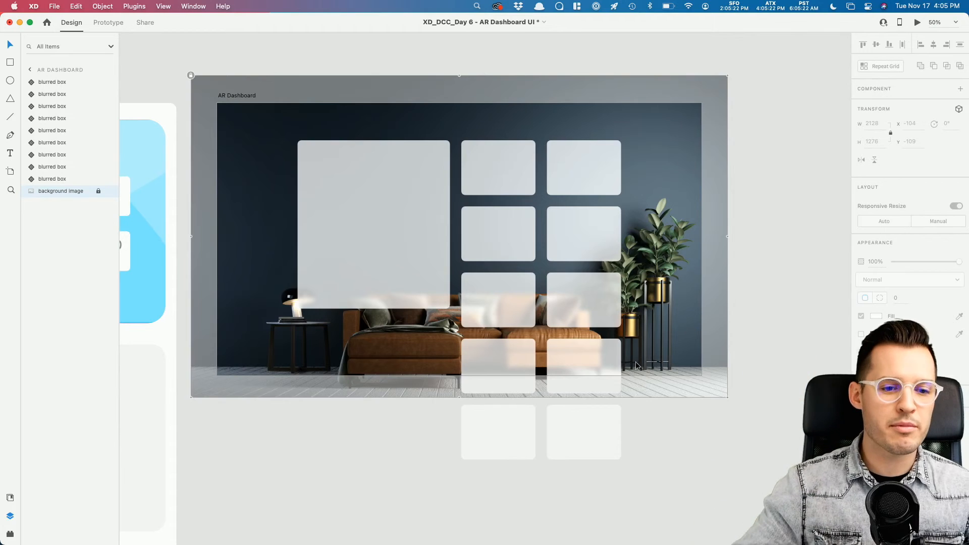
Step: Group the ten cards and name the group 'games'
left_click(567, 440)
left_click(511, 434, "shift")
left_click(503, 360, "shift")
left_click(580, 348, "shift")
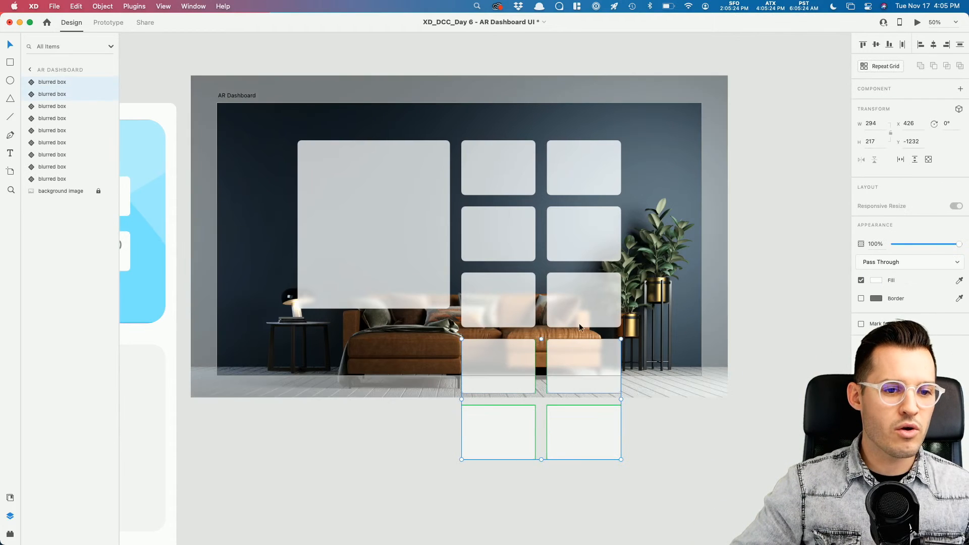
left_click(520, 169, "shift")
key("super+g")
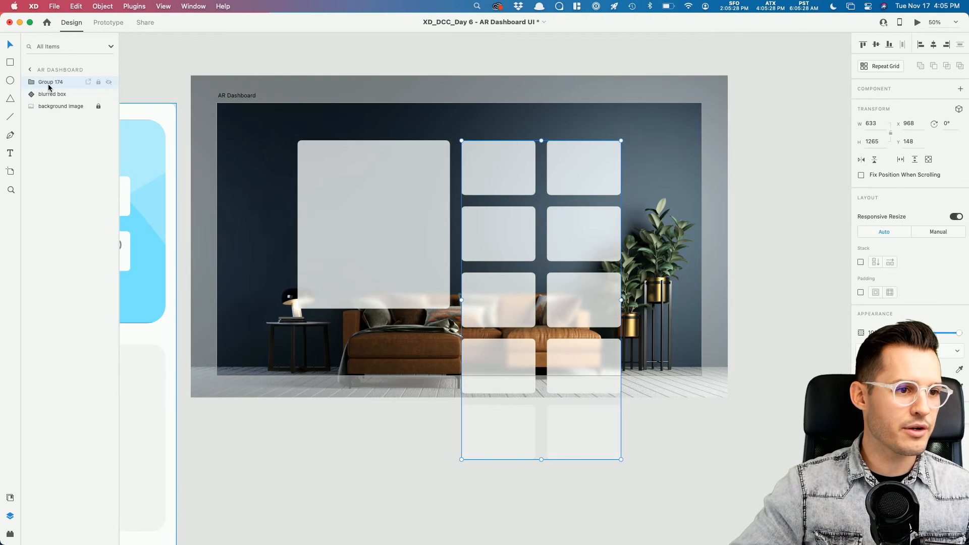
double_click(49, 82)
type("f")
type("ames")
key("Return")
Step: Try dropping the seven desktop game images onto a card, then undo it
double_click(503, 169)
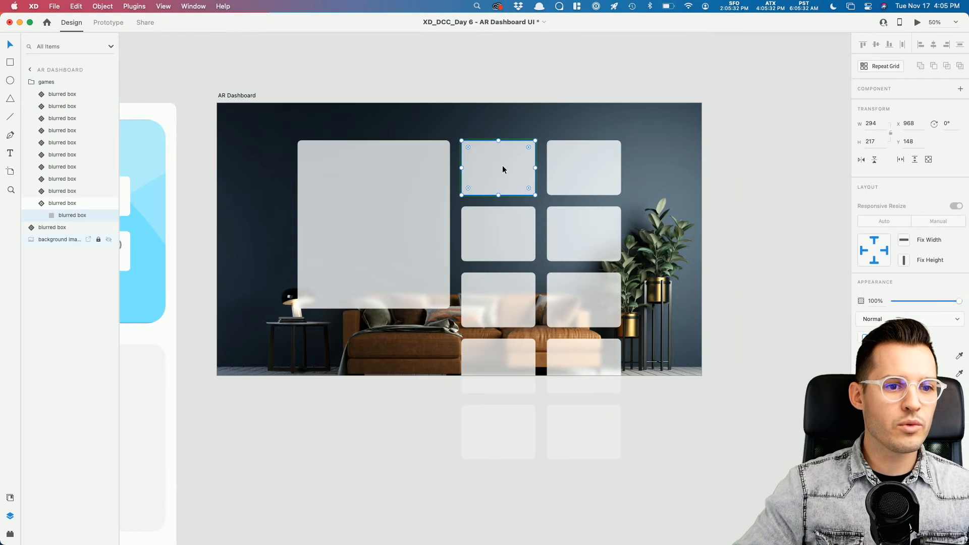
left_click_drag(966, 195, 866, 197)
left_click_drag(962, 247, 494, 177)
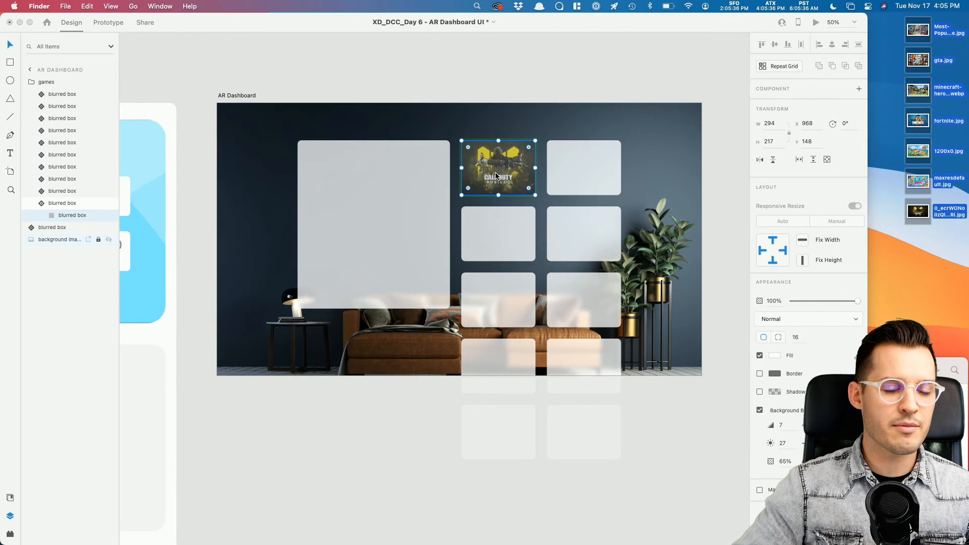
left_click(600, 86)
key("super+z")
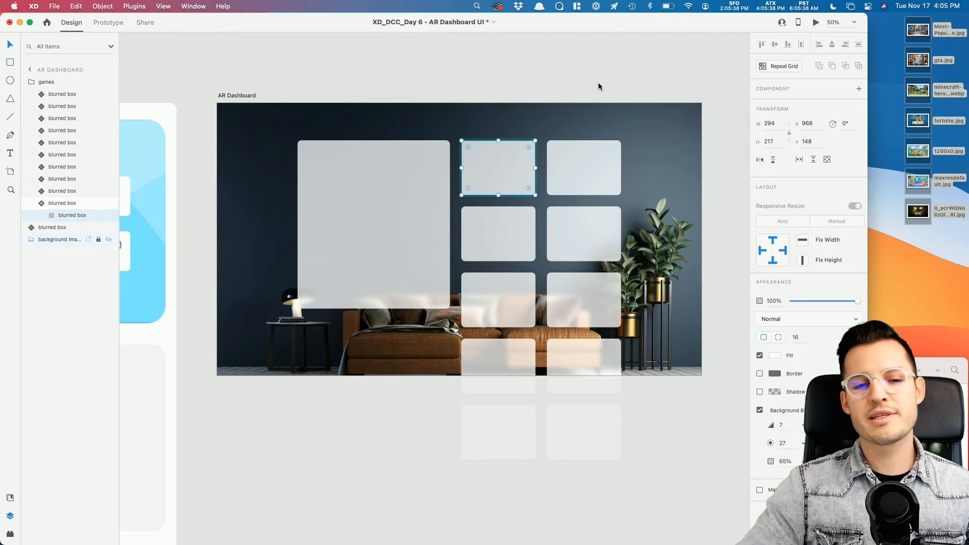
left_click_drag(866, 193, 928, 192)
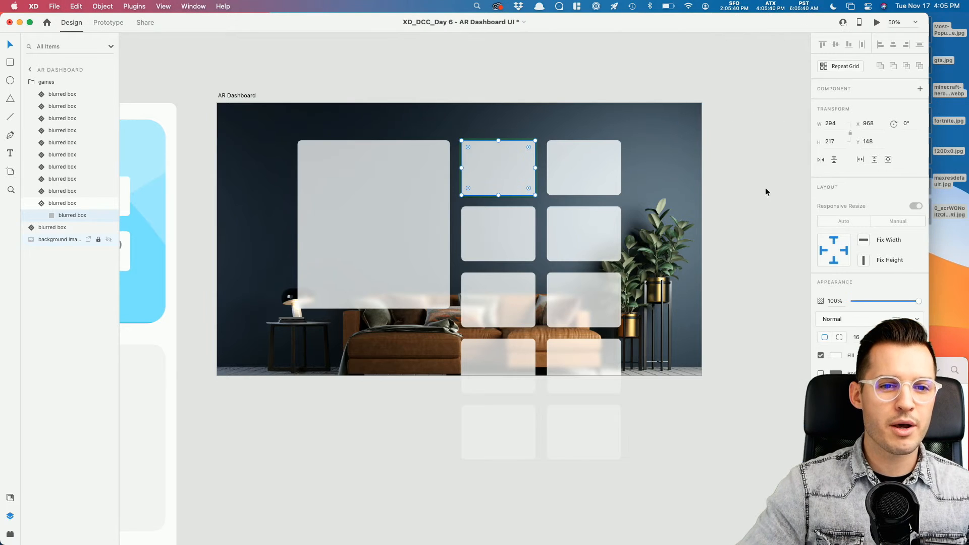
Step: Detach every card in the games group from its component
left_click(602, 76)
left_click(506, 173, "super")
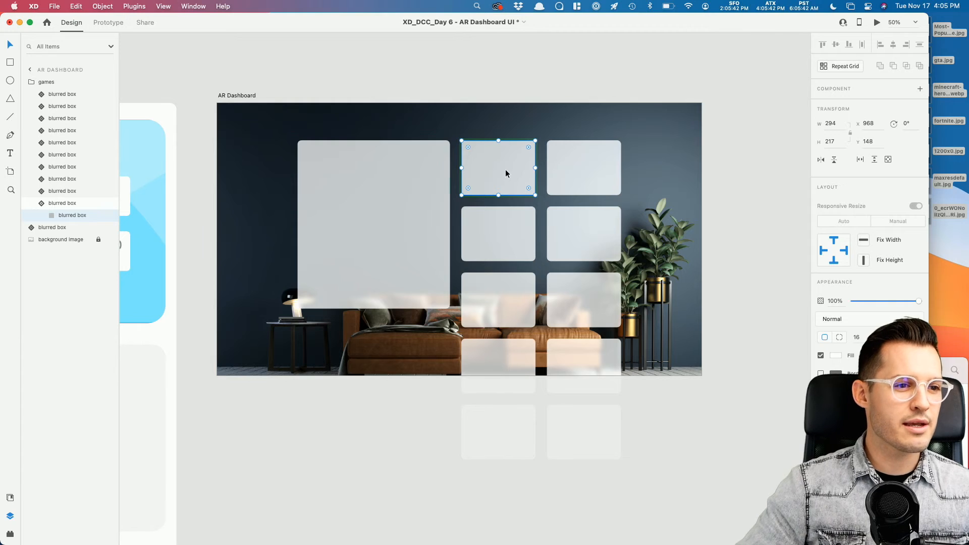
left_click(69, 96, "shift")
right_click(70, 95)
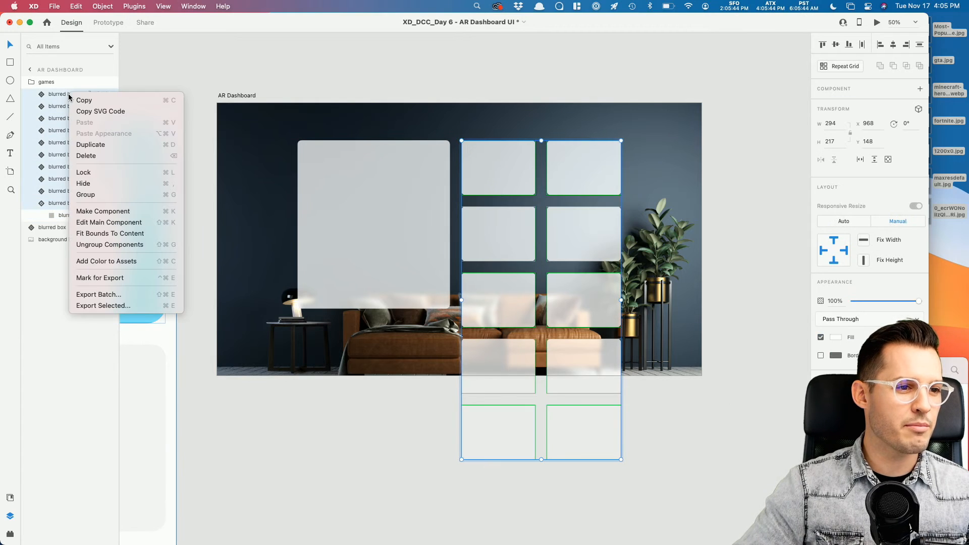
key("Return")
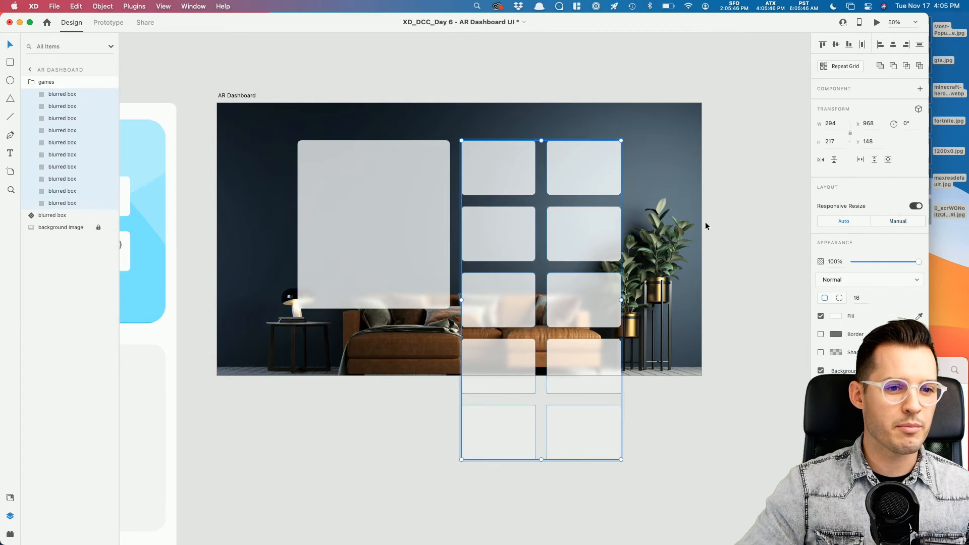
left_click(720, 99)
left_click(527, 170)
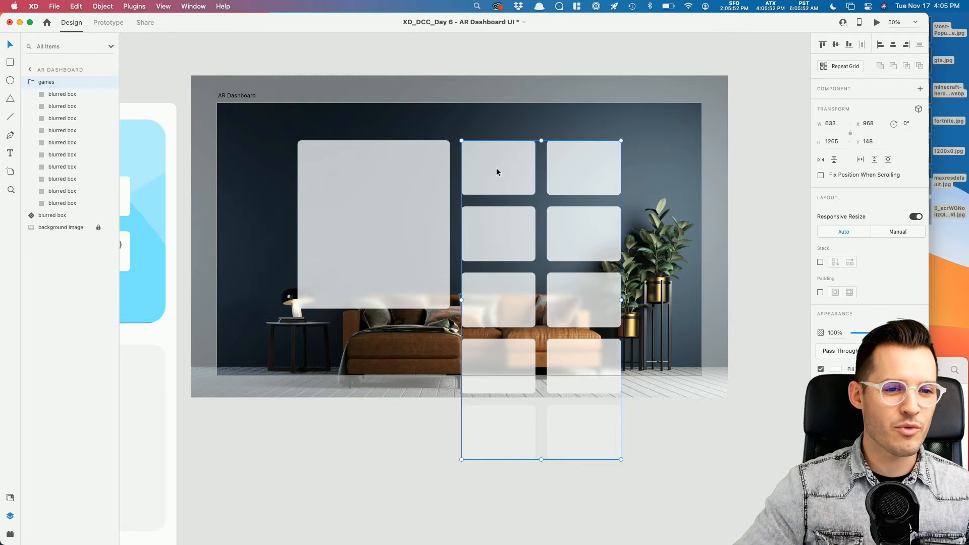
Step: Combine the nine cards in the games group into one Repeat Grid
double_click(580, 169)
left_click(580, 228, "shift")
left_click(491, 239, "shift")
left_click(504, 308, "shift")
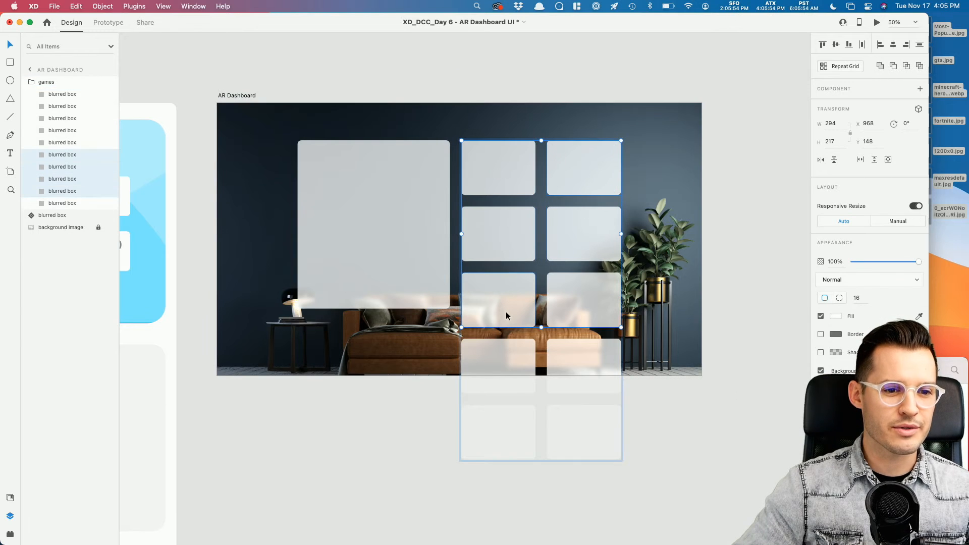
left_click(570, 303, "shift")
left_click(592, 355, "shift")
left_click(510, 354, "shift")
left_click(501, 433, "shift")
left_click(567, 437, "shift")
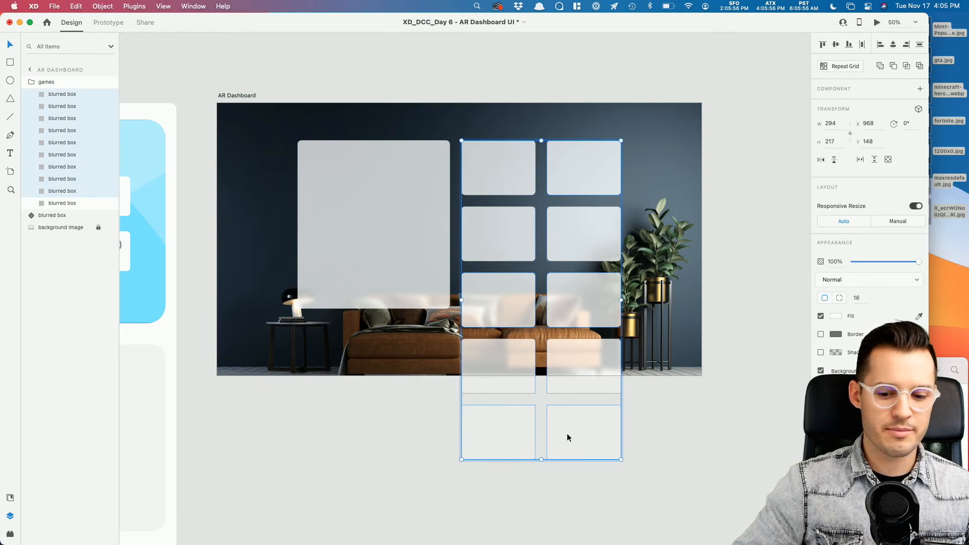
key("super+r")
left_click(504, 157)
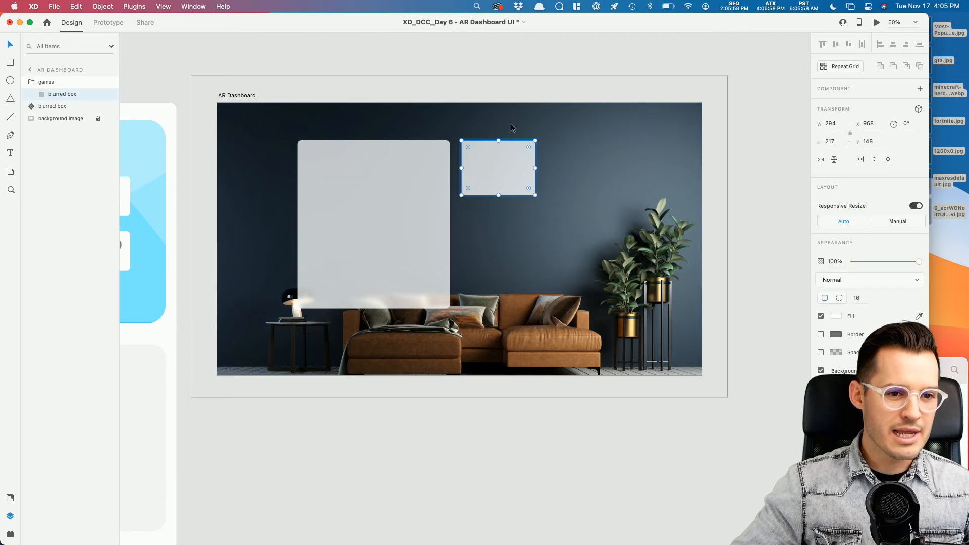
double_click(512, 172)
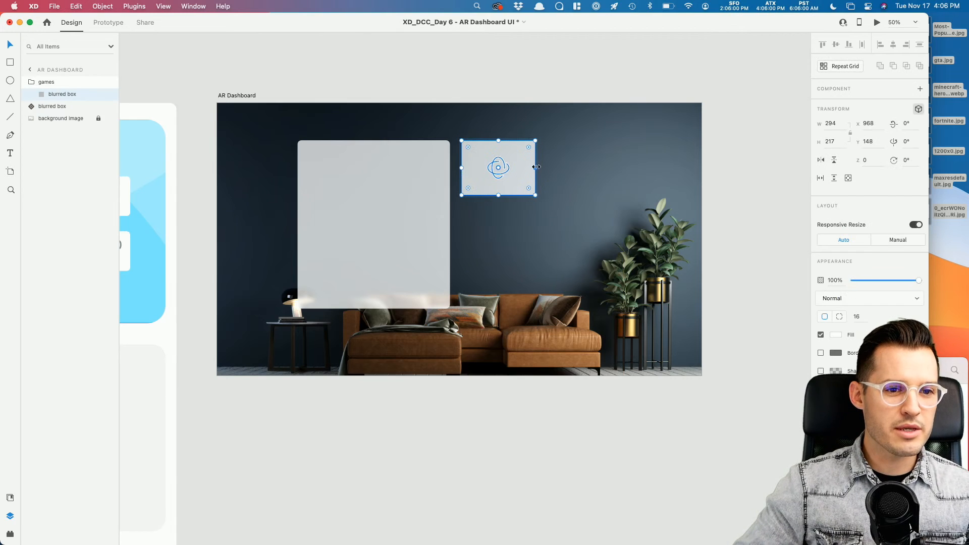
Step: Turn off 3D transform and make a two-column Repeat Grid filled with the game covers
left_click(921, 111)
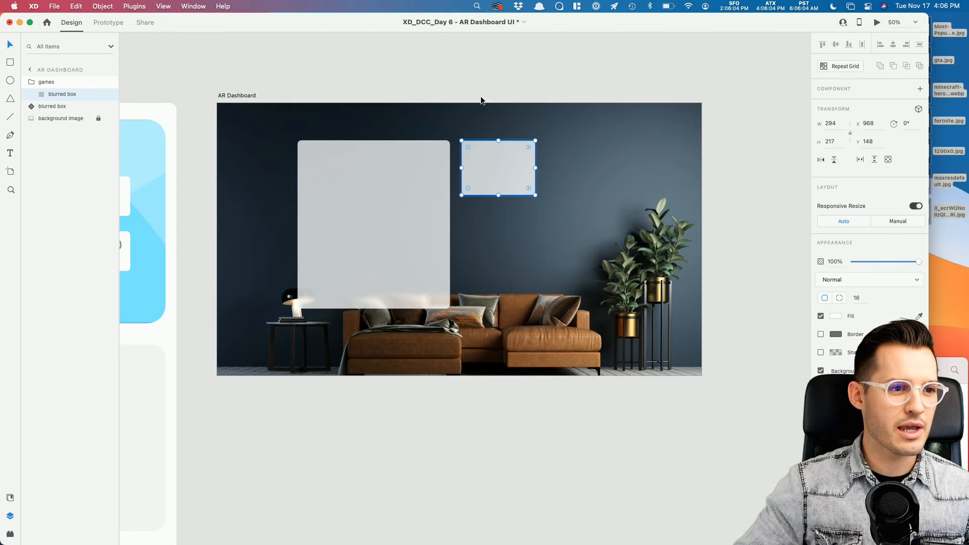
key("super+r")
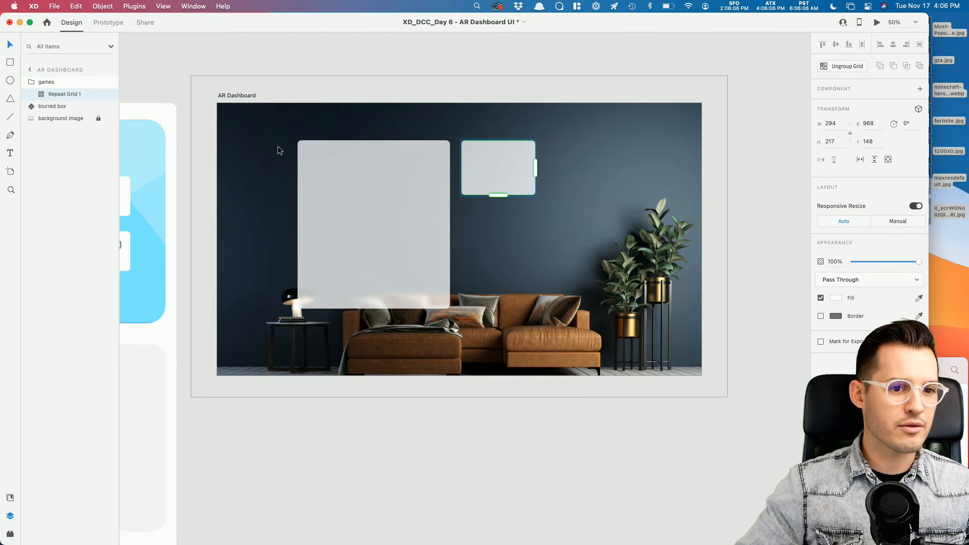
left_click_drag(535, 167, 618, 180)
left_click_drag(542, 194, 554, 438)
left_click_drag(948, 224, 535, 198)
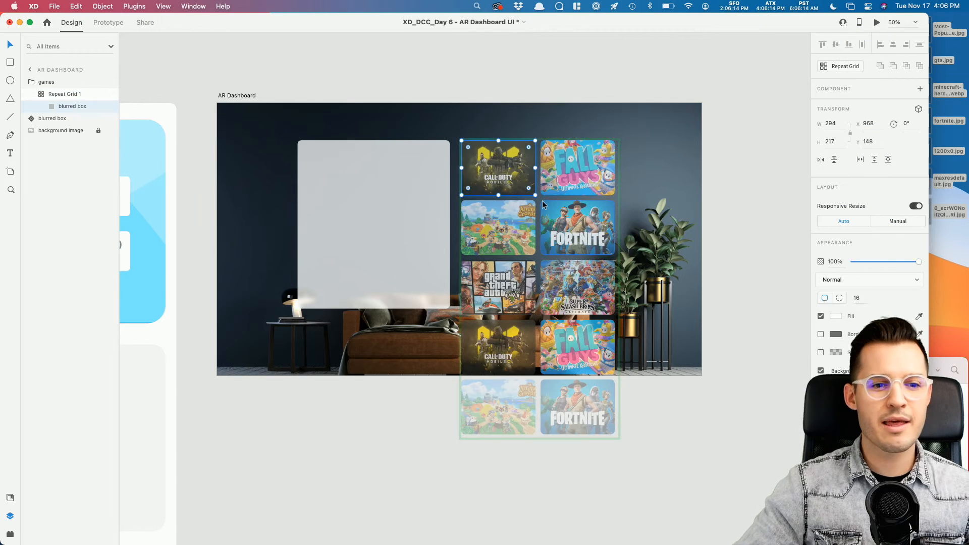
left_click(739, 188)
key("z")
left_click_drag(741, 120, 365, 348)
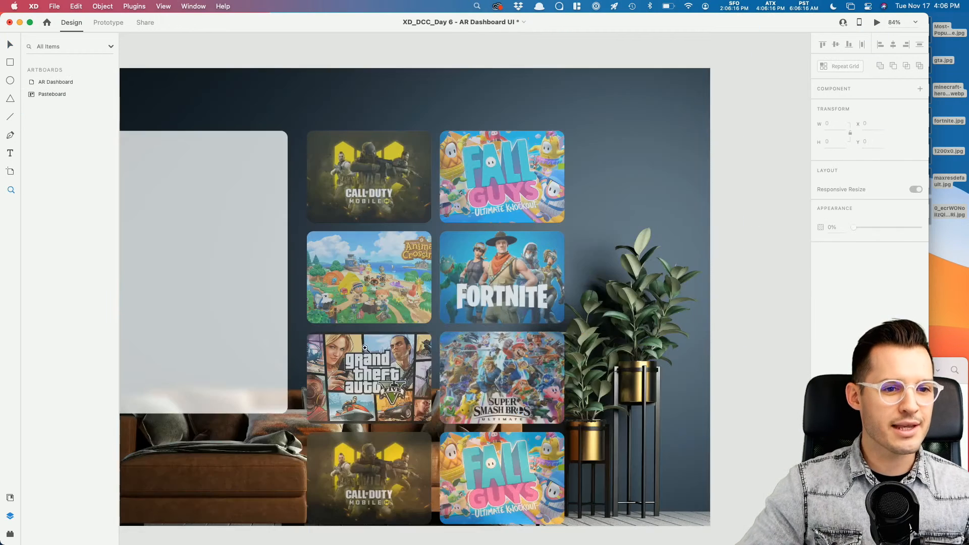
Step: Turn off Background Blur on the game tiles so the covers are sharp
key("v")
left_click(384, 210, "super")
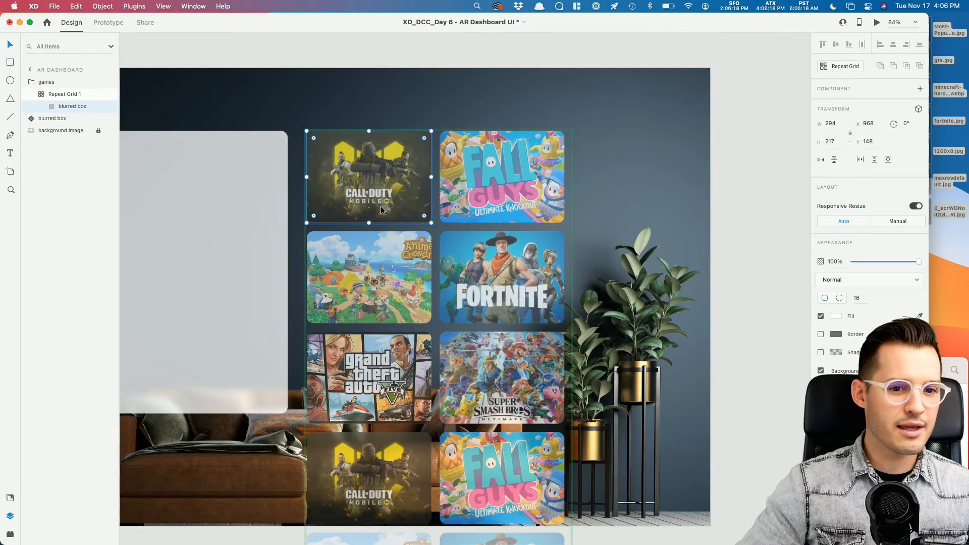
left_click(820, 370)
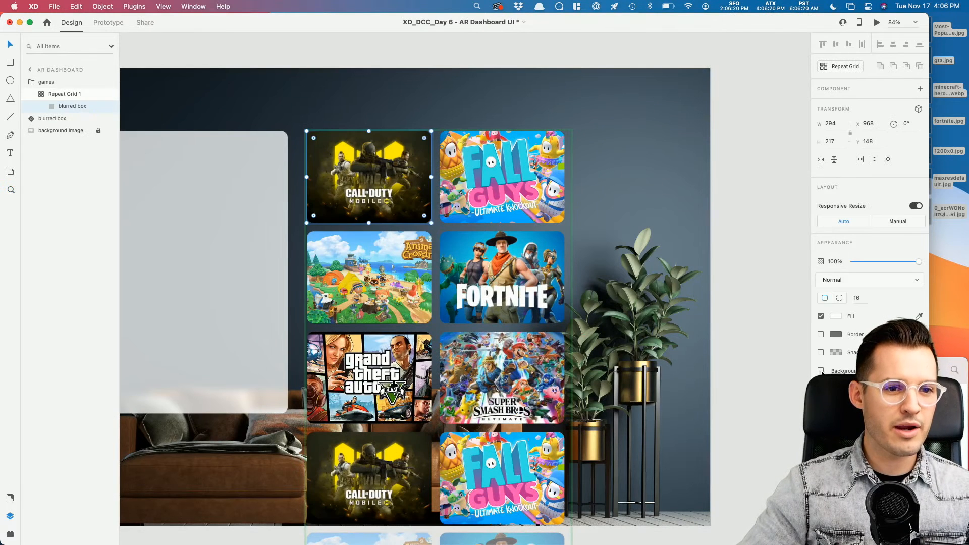
left_click(759, 264)
key("space")
left_click_drag(729, 271, 800, 263)
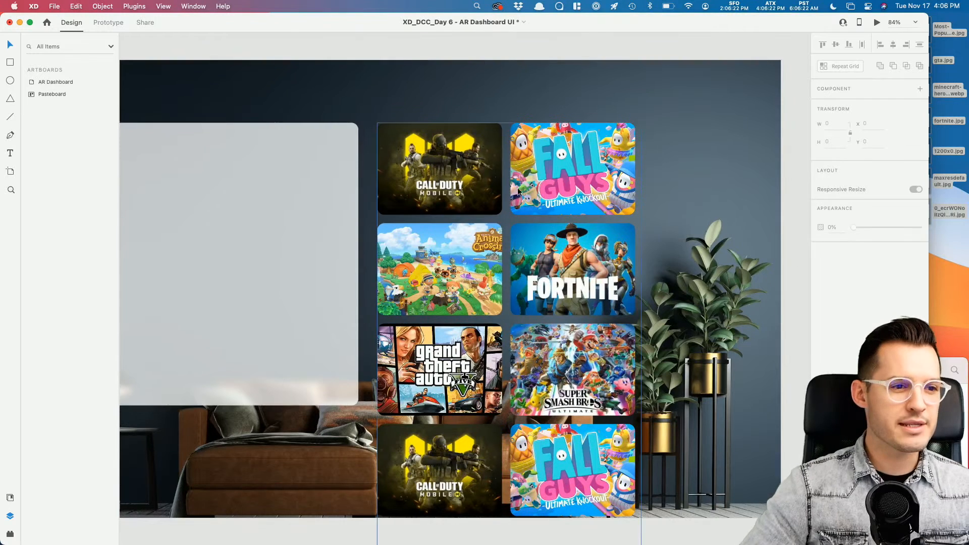
Step: Widen the row and column spacing of the game-cover grid
left_click(470, 173, "super")
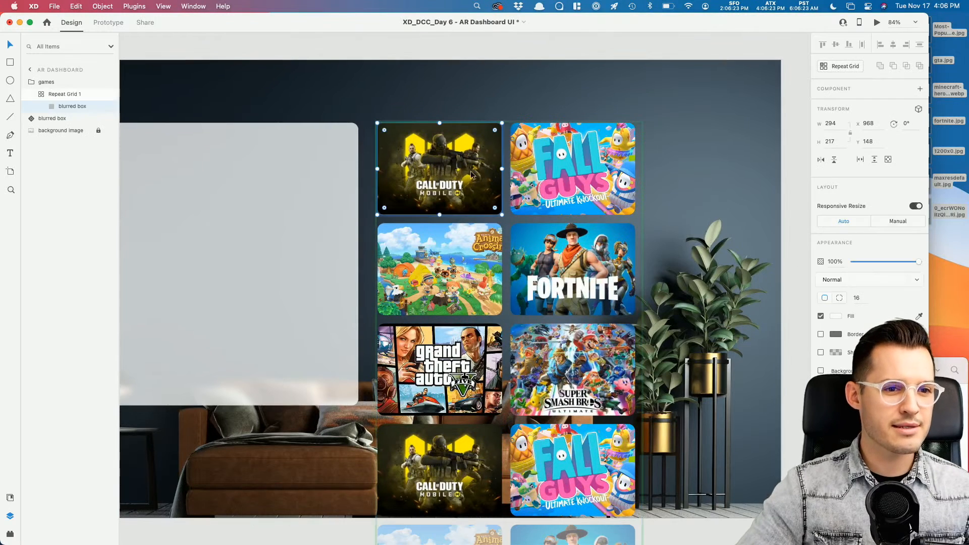
right_click(437, 169)
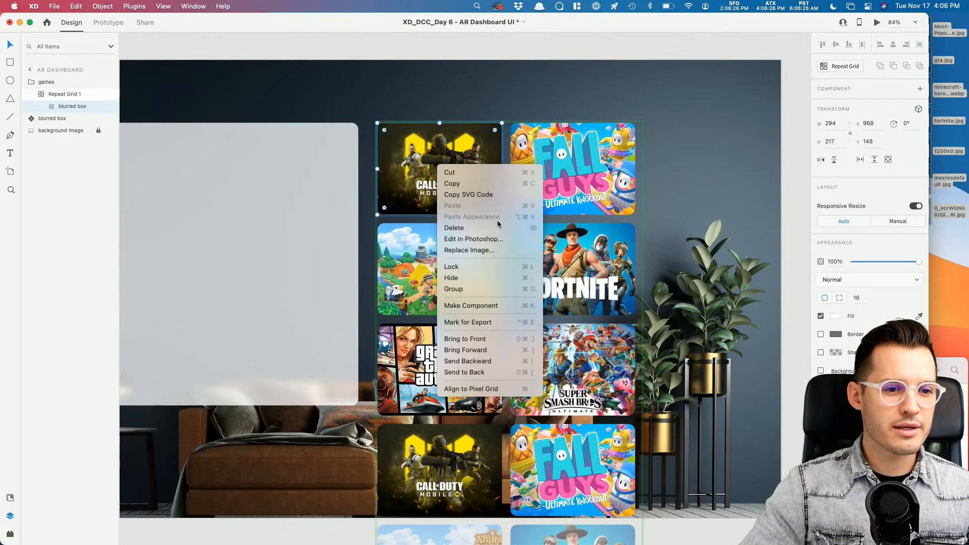
left_click(64, 96)
right_click(66, 95)
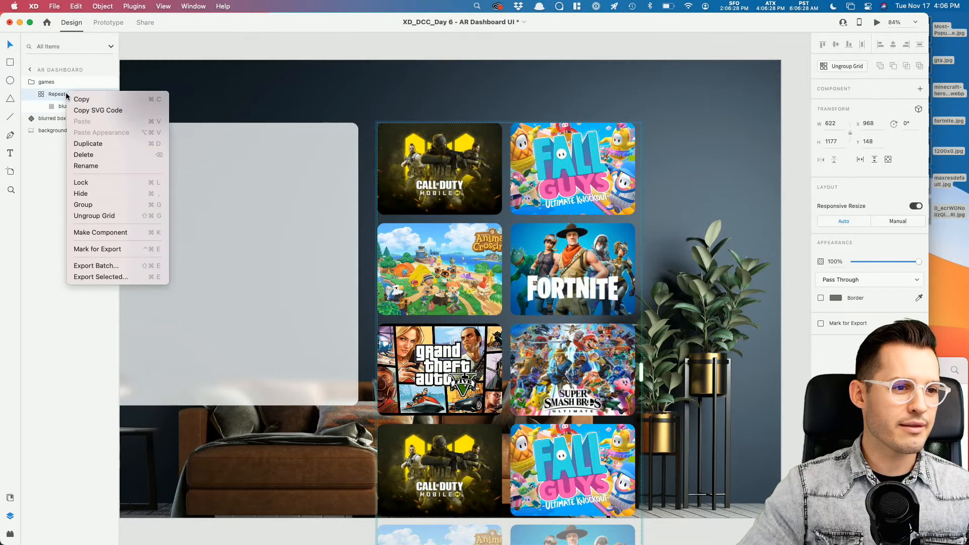
left_click(131, 215)
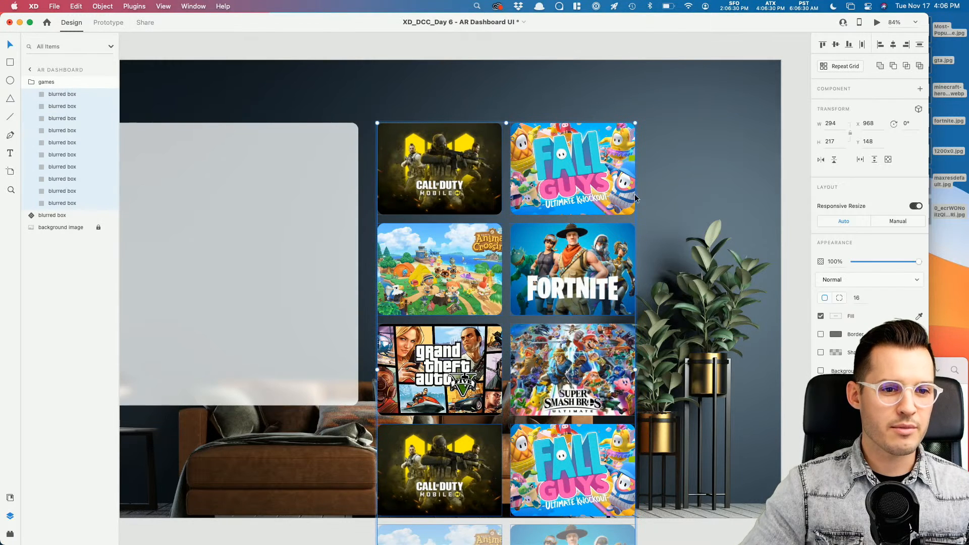
key("super+z")
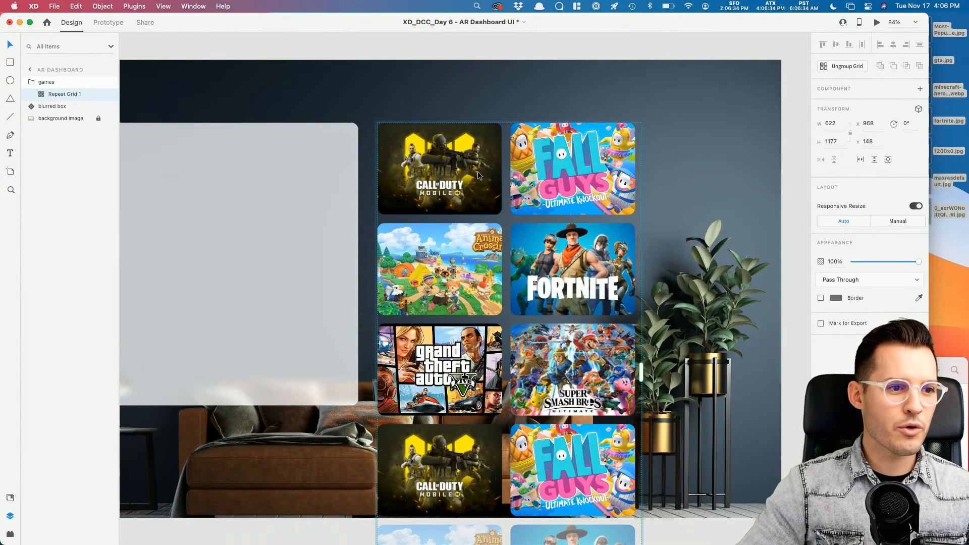
left_click_drag(477, 218, 476, 230)
left_click_drag(505, 194, 514, 193)
Step: Ungroup the game-cover grid into separate boxes within the games group
right_click(439, 167)
left_click(499, 286)
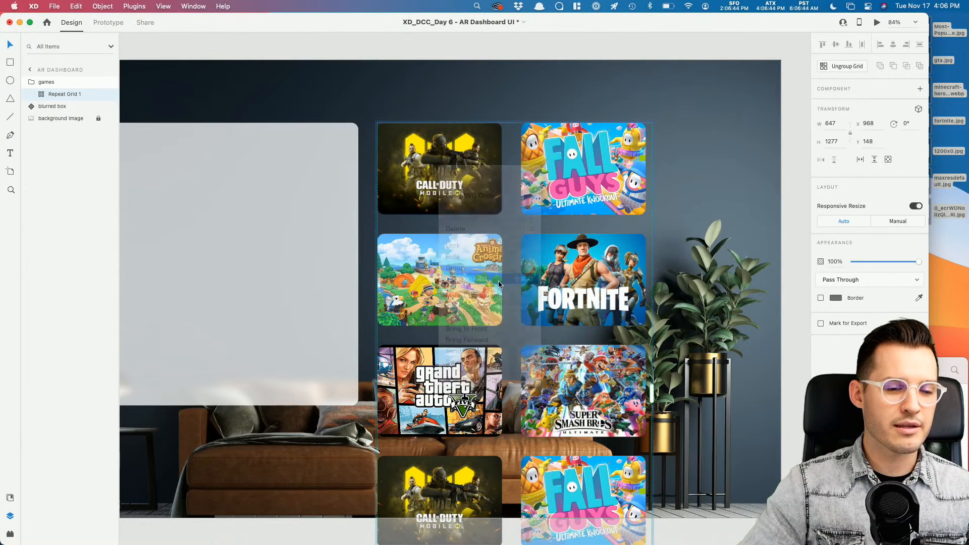
left_click(36, 84)
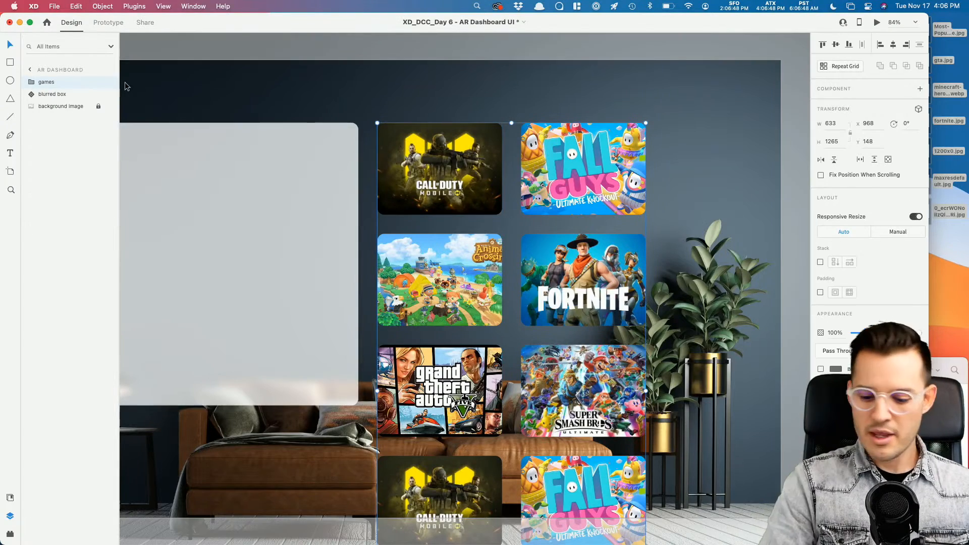
key("super+minus")
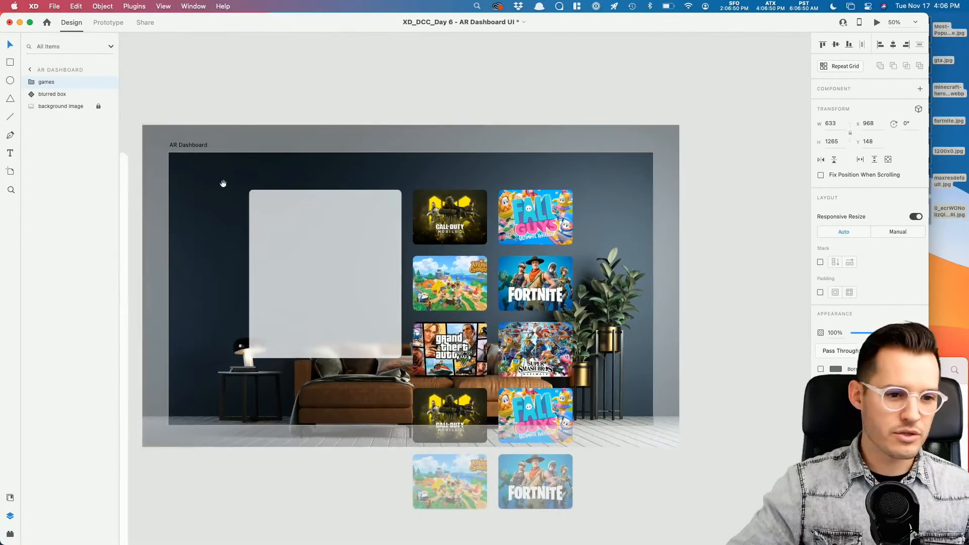
left_click_drag(253, 227, 360, 158)
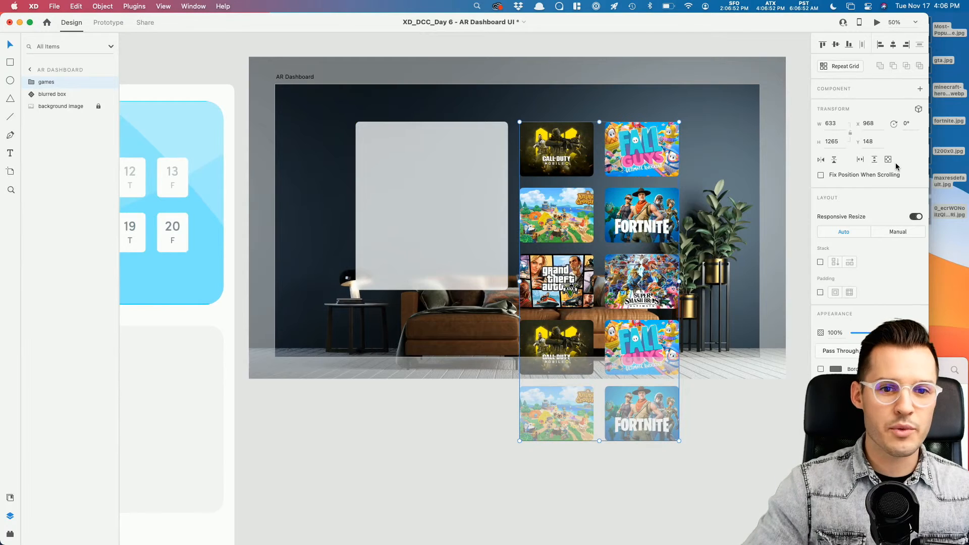
Step: Turn the games group into a vertical scroll group with a 934-high viewport clipping the last row
left_click(875, 162)
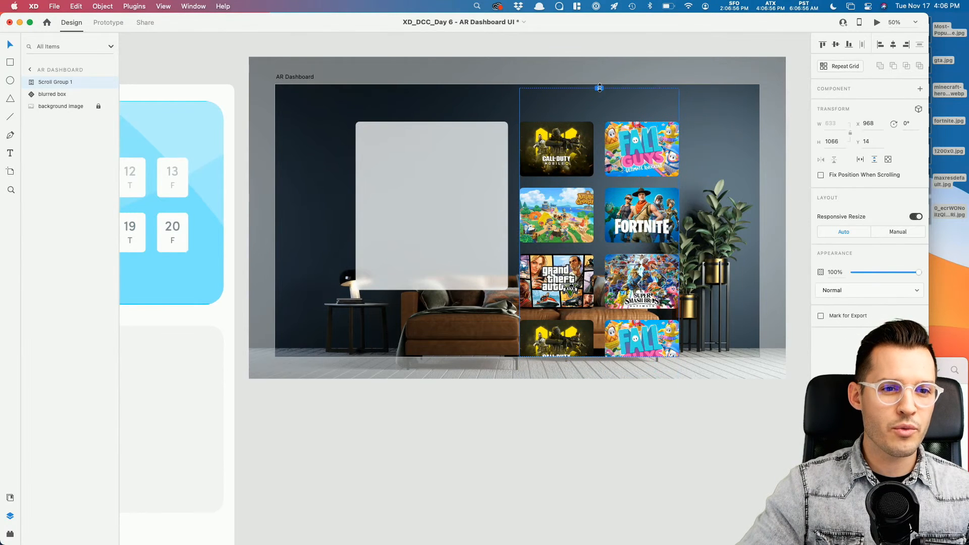
left_click_drag(600, 85, 599, 84)
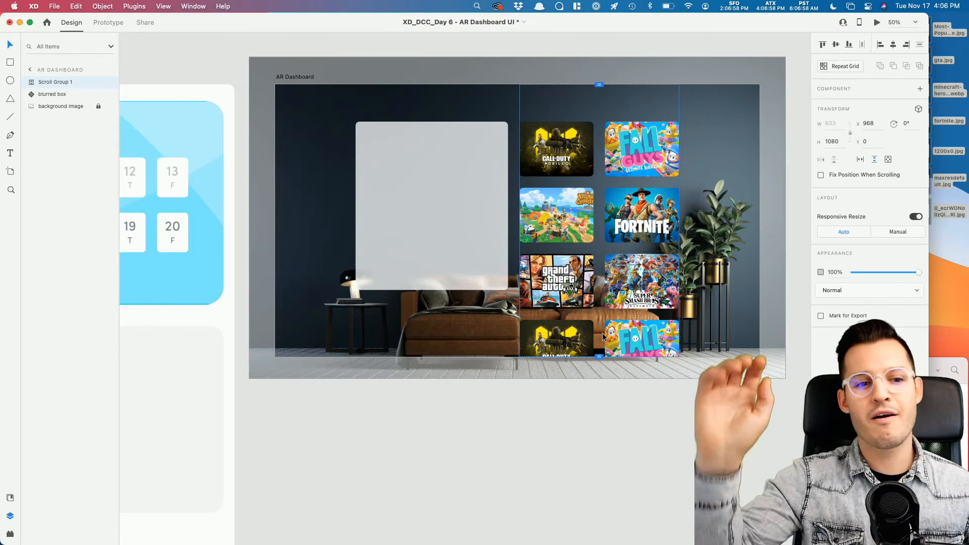
left_click_drag(598, 357, 616, 329)
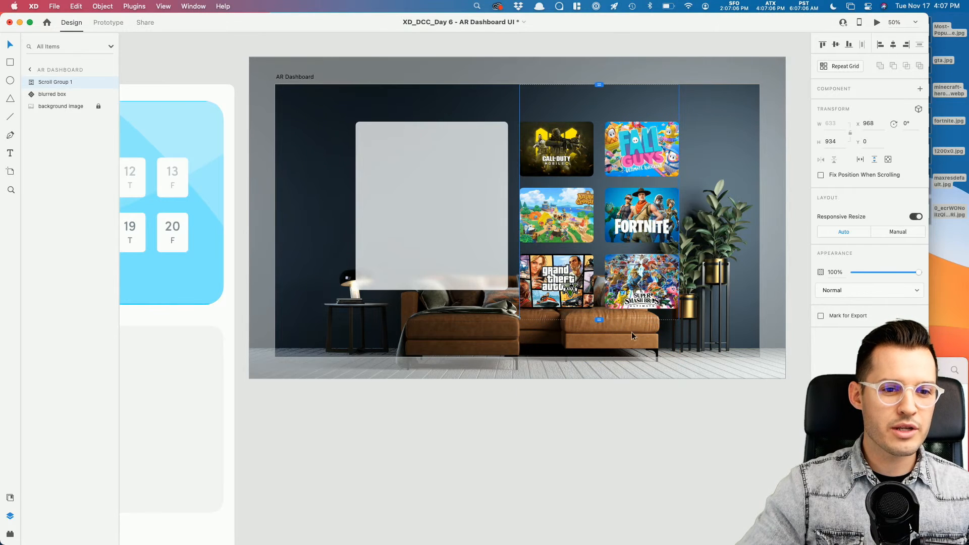
left_click(636, 439)
Step: Preview the dashboard and scroll down through the game covers
left_click(653, 185)
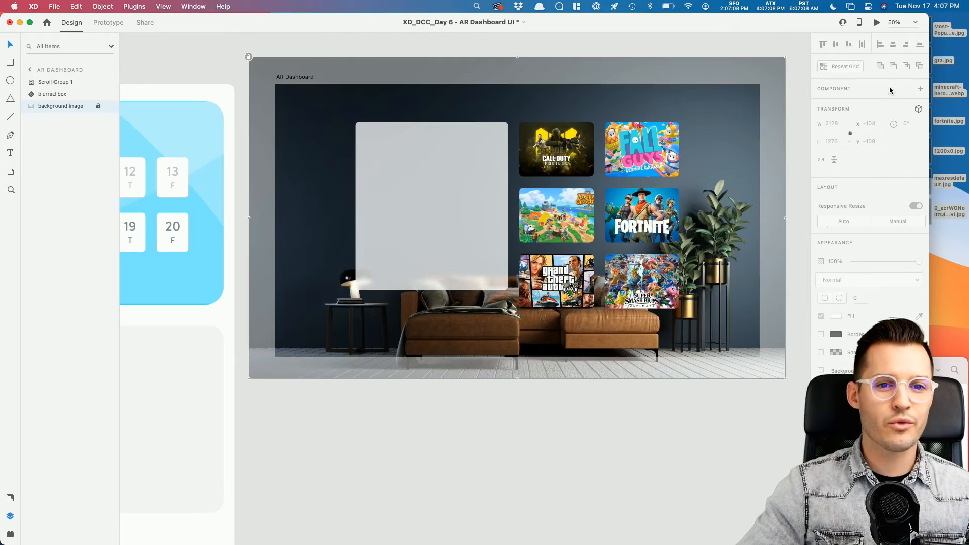
left_click(876, 24)
scroll(670, 243, "down", 10)
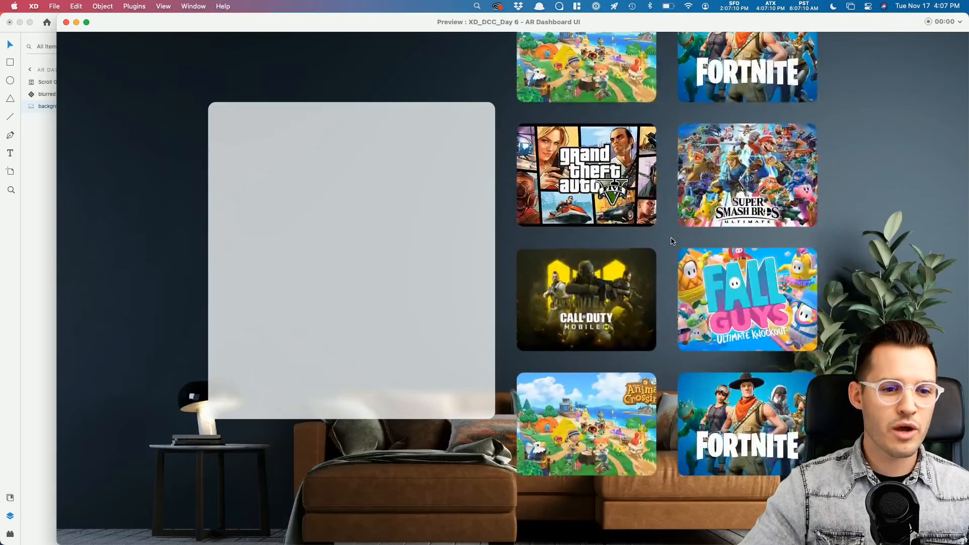
scroll(671, 241, "down", 3)
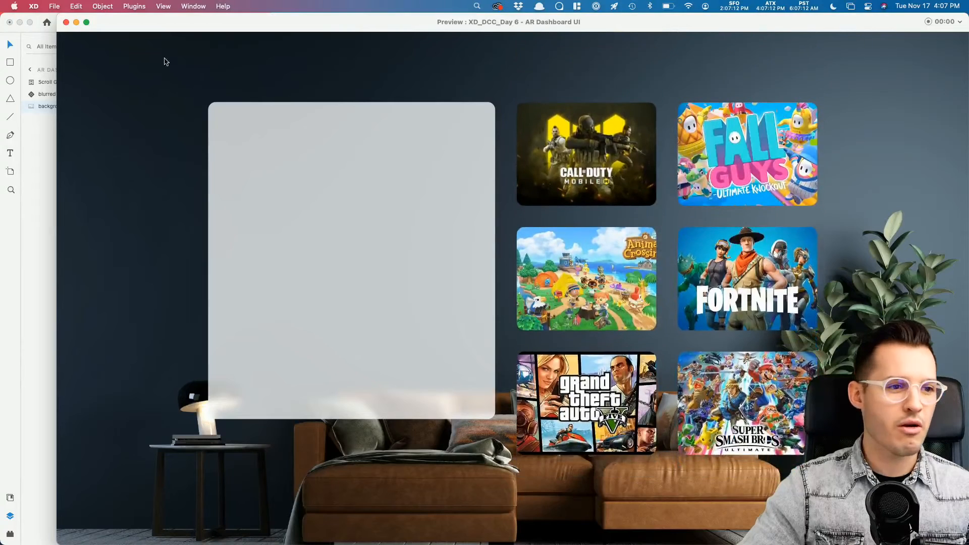
left_click(66, 22)
Step: Zoom in on the dashboard artboard and select the blurred box component
left_click(651, 435)
scroll(646, 429, "right", 2)
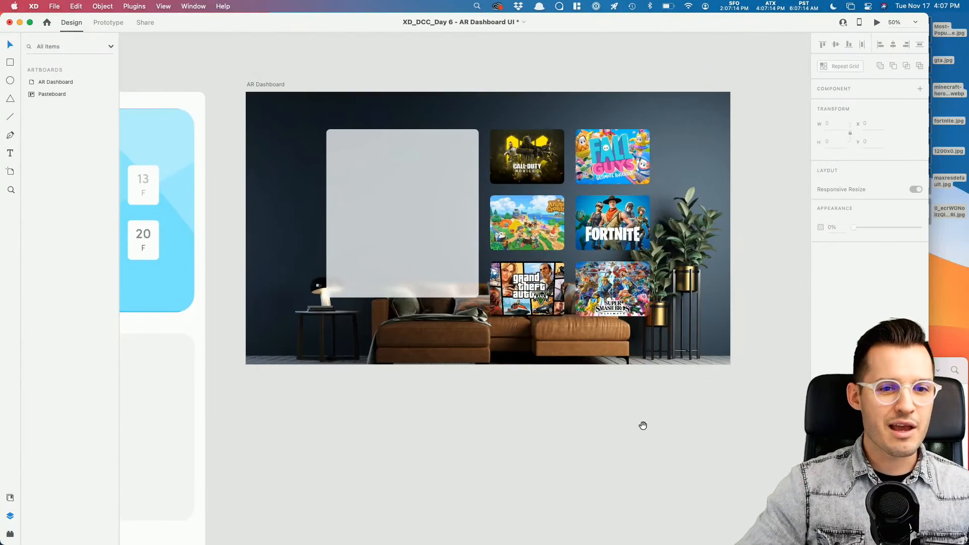
double_click(929, 88)
key("z")
left_click_drag(763, 81, 298, 361)
left_click_drag(309, 472, 359, 440)
key("v")
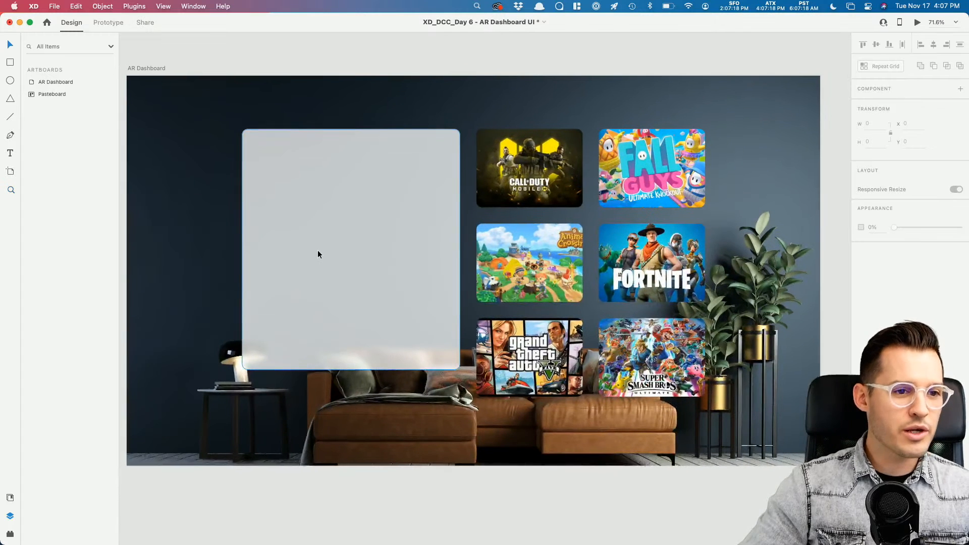
double_click(316, 250)
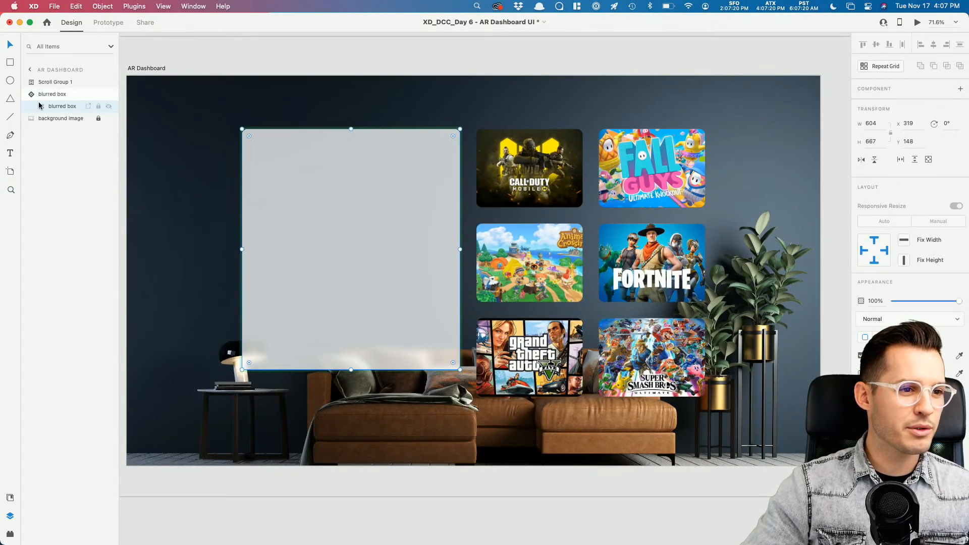
key("Escape")
Step: Draw a borderless deep red circle in the blurred box's top-left corner
key("e")
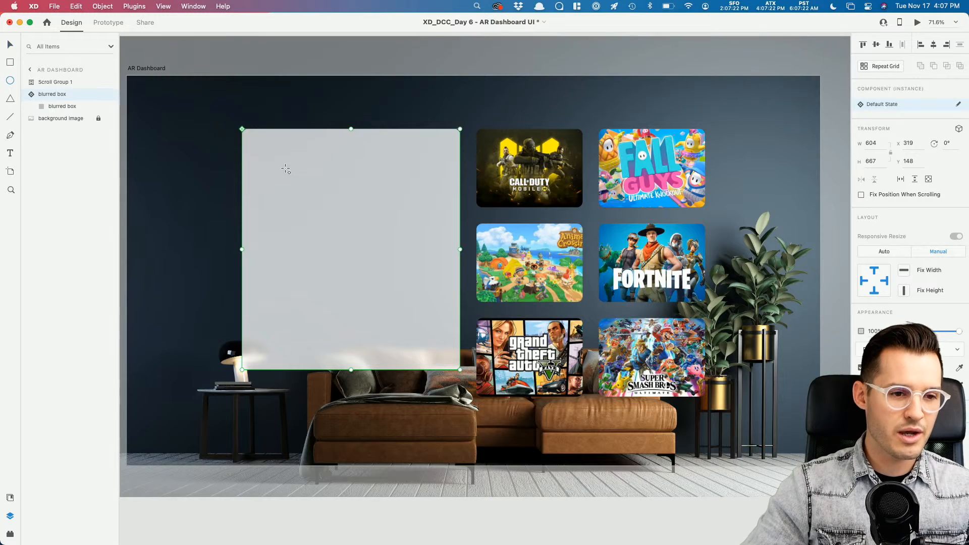
mouse_move(259, 145)
left_mouse_down()
mouse_move(293, 196)
mouse_move(276, 168)
left_mouse_up()
key("v")
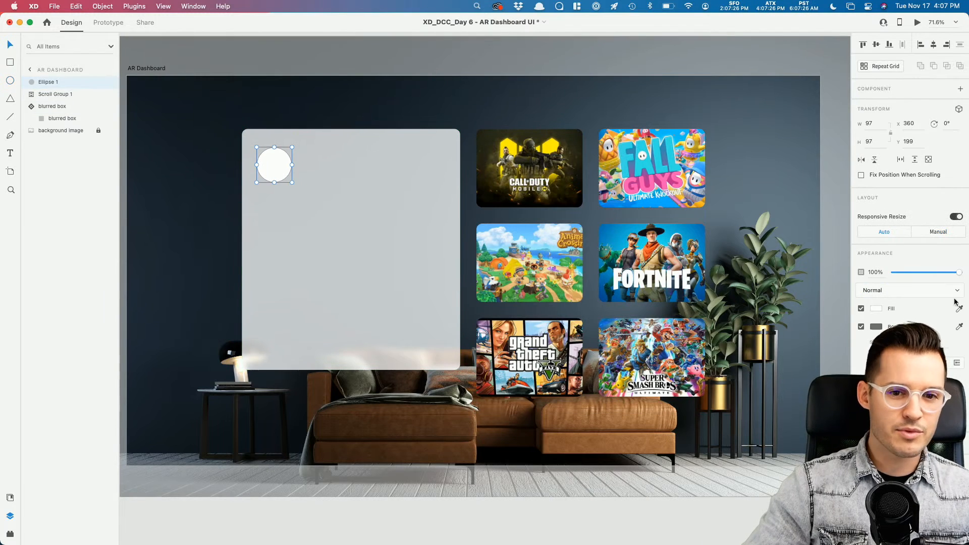
left_click(861, 327)
left_click(876, 308)
key("Escape")
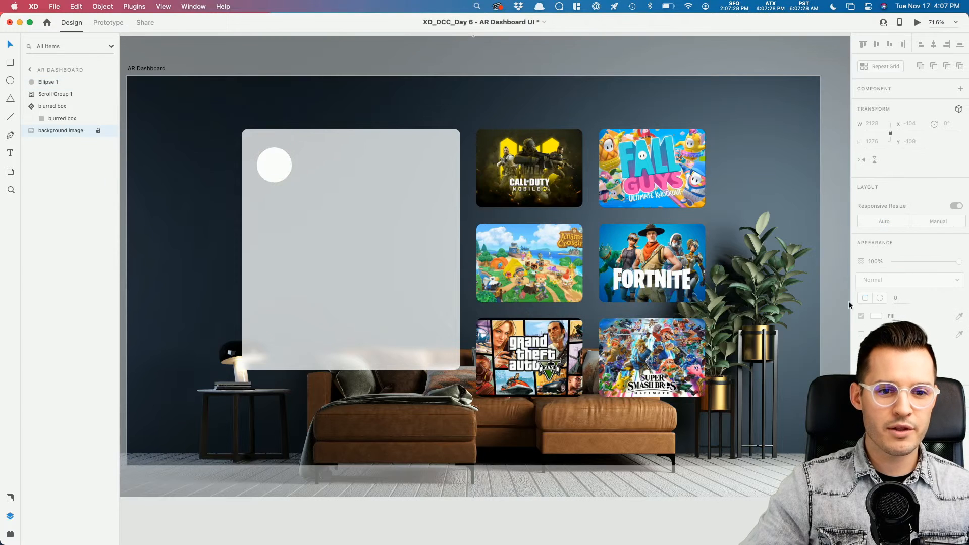
left_click(879, 308)
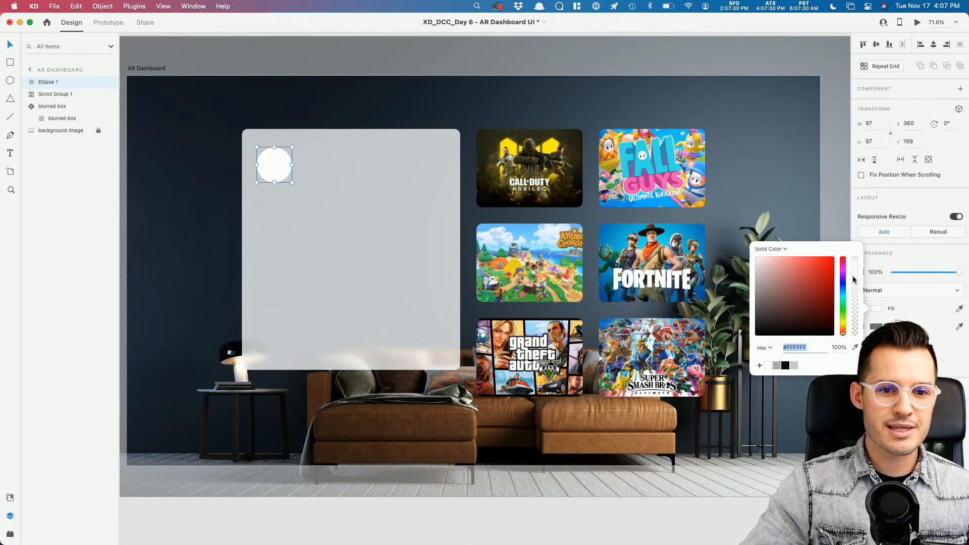
left_click(765, 267)
left_click(830, 272)
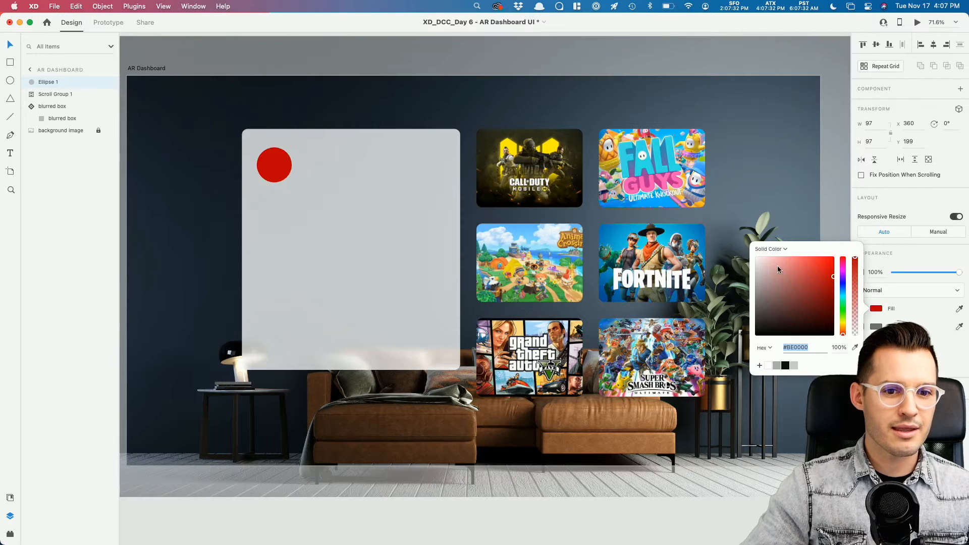
left_click(292, 164)
Step: Add a text label right of the red circle containing the player's name
key("super+equal")
key("super+equal")
left_click_drag(285, 164, 529, 311)
key("t")
left_click(363, 177)
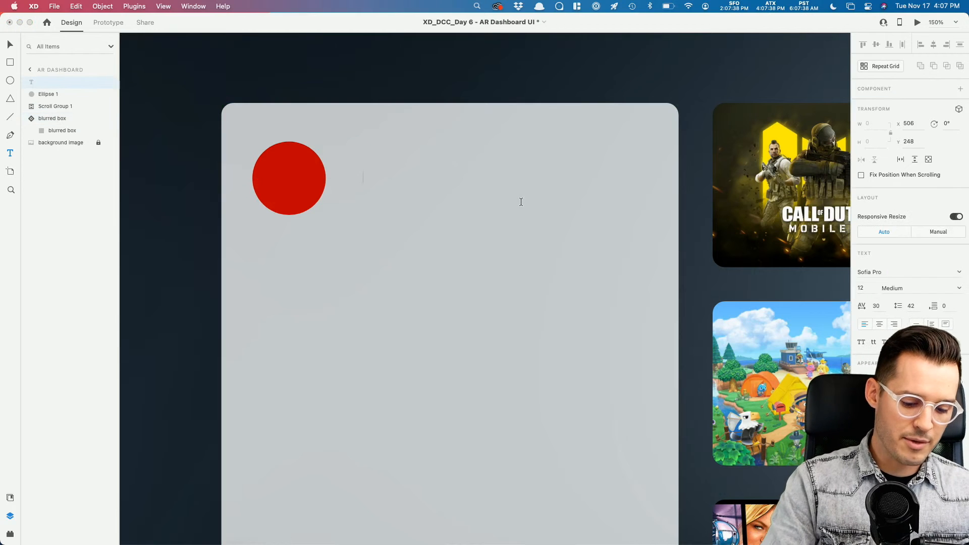
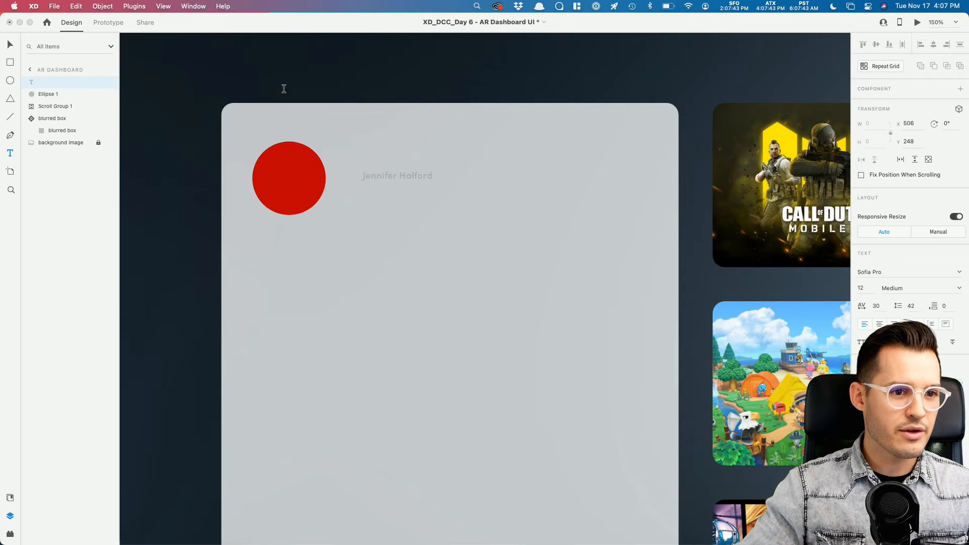
Step: Apply the Avenir Medium character style to the player name and scale it to 40 pt
key("Escape")
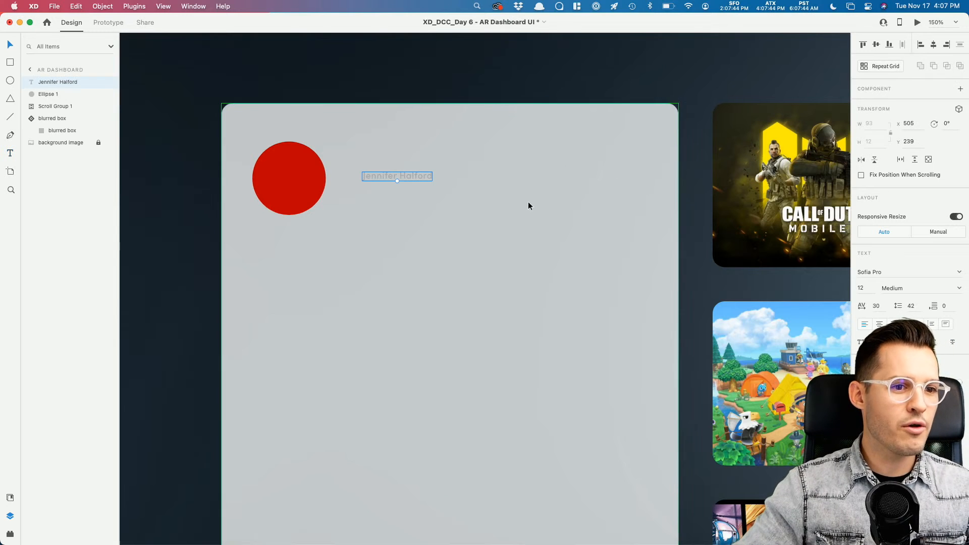
left_click_drag(396, 180, 488, 186)
left_click(11, 499)
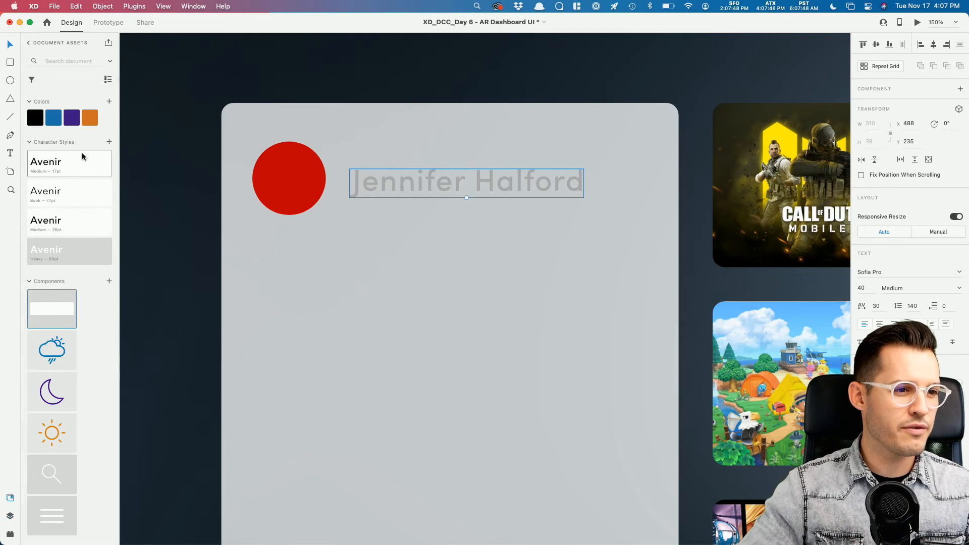
left_click(81, 223)
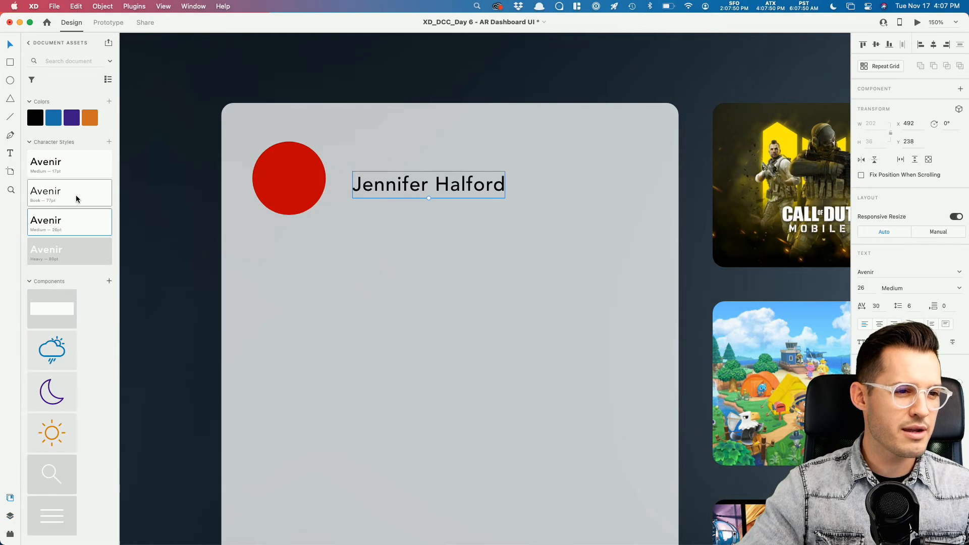
left_click(77, 199)
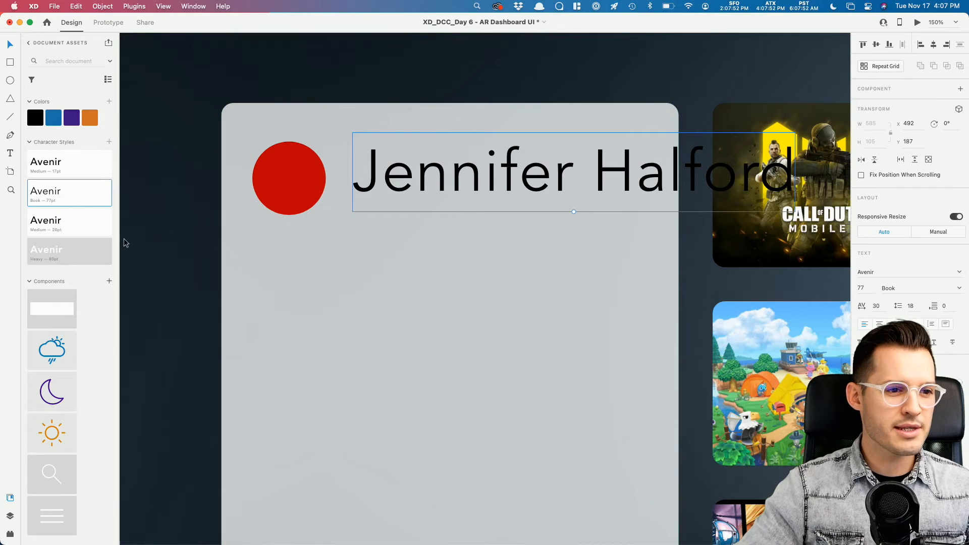
left_click(63, 229)
left_click_drag(429, 205, 411, 198)
Step: Change the copied line to '87,000 points' and make it grey (#676767)
double_click(409, 195)
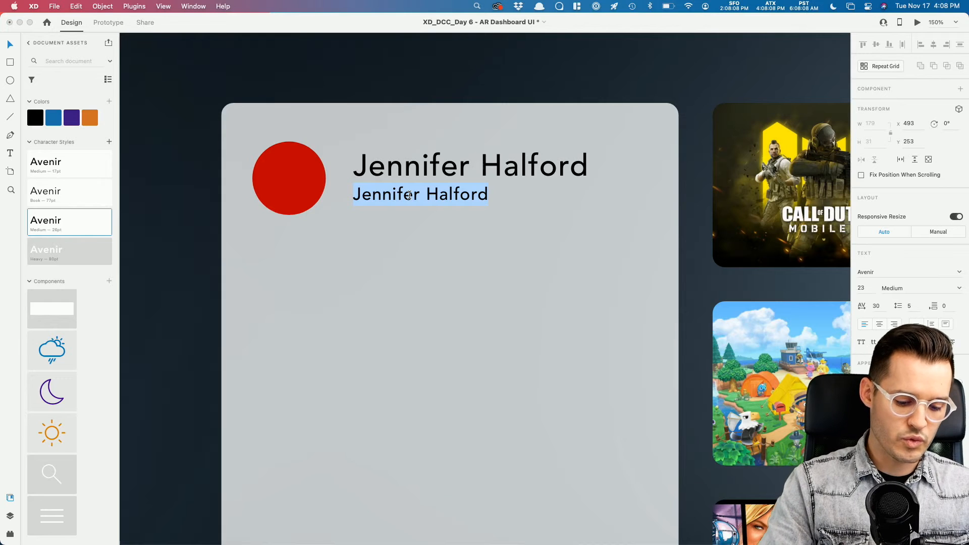
type("87,000 points")
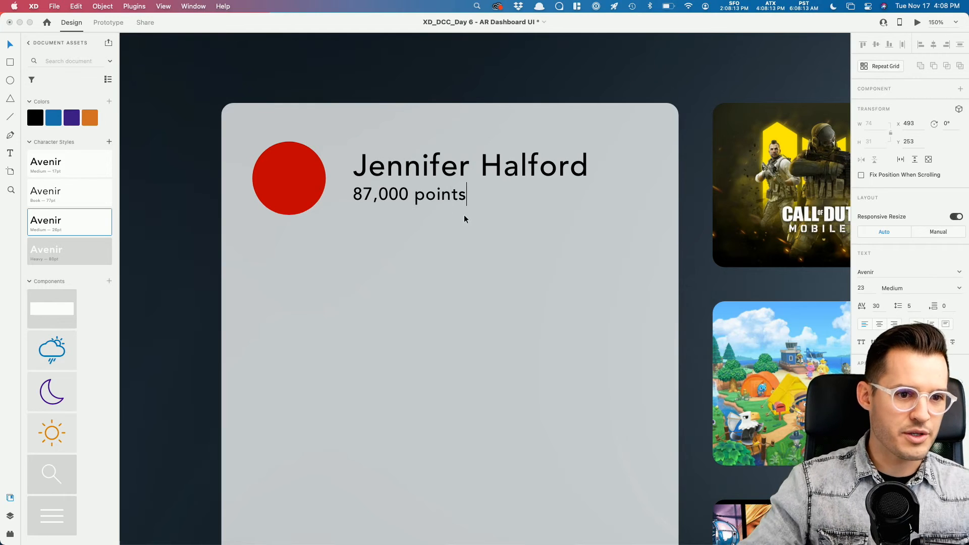
key("Escape")
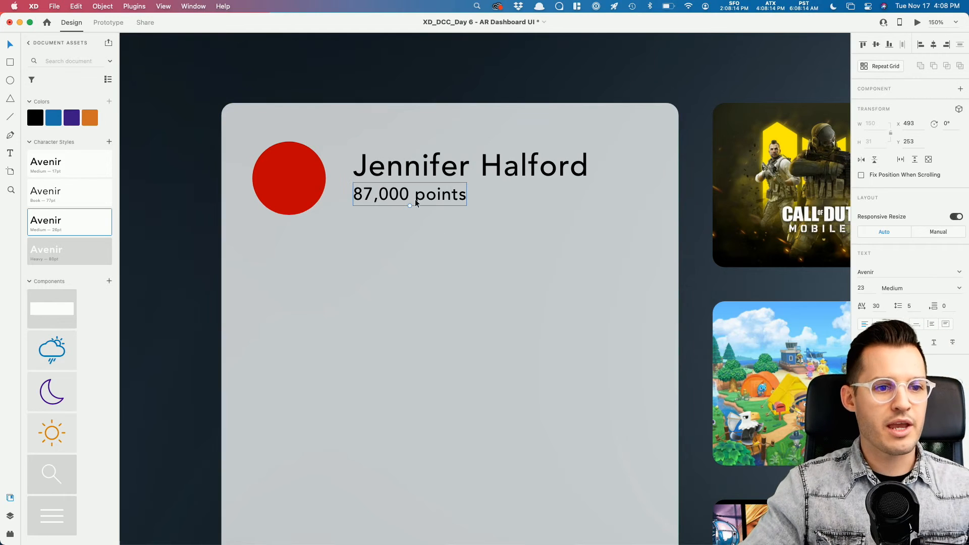
left_click(875, 418)
mouse_move(776, 388)
left_mouse_down()
mouse_move(737, 384)
mouse_move(733, 418)
left_mouse_up()
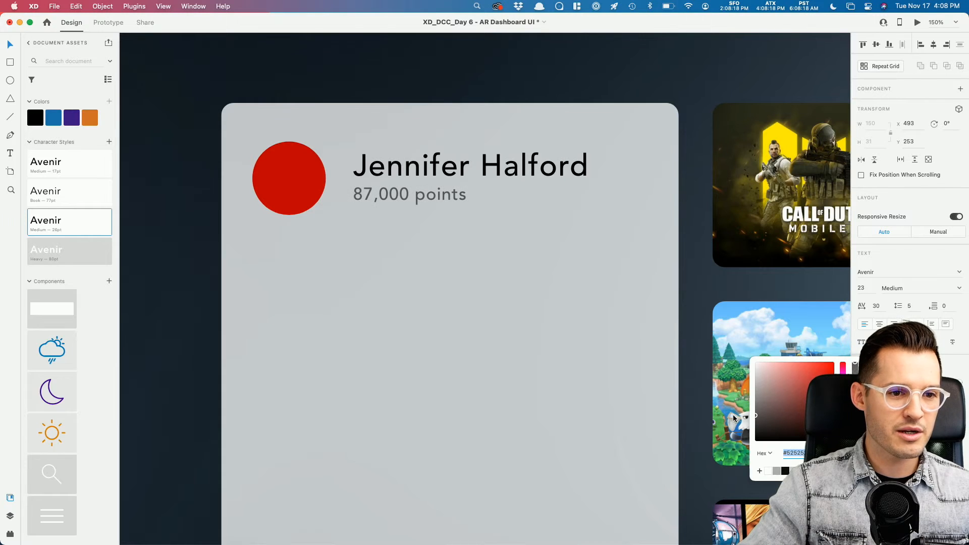
Step: Set the player name to Avenir Heavy
left_click(523, 174)
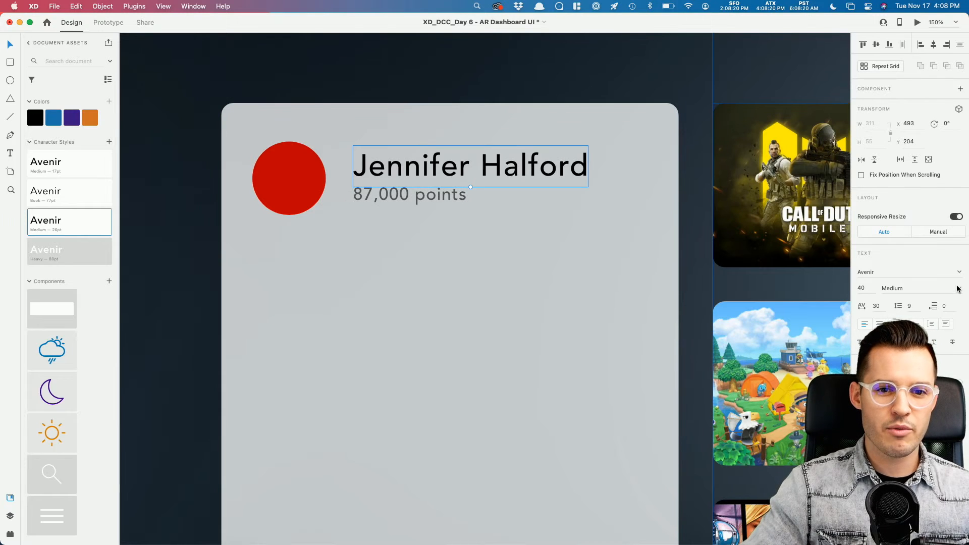
left_click(903, 353)
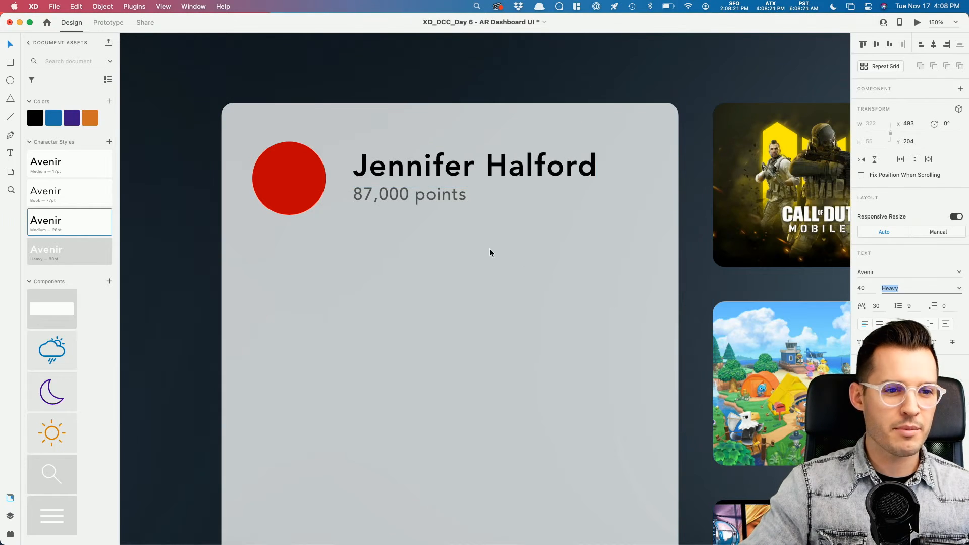
left_click(434, 196, "shift")
left_click_drag(475, 206, 473, 184)
key("super+z")
Step: Shrink the points text to 17 pt, left-align it with the name, and centre both on the circle
left_click(489, 172)
left_click(440, 196)
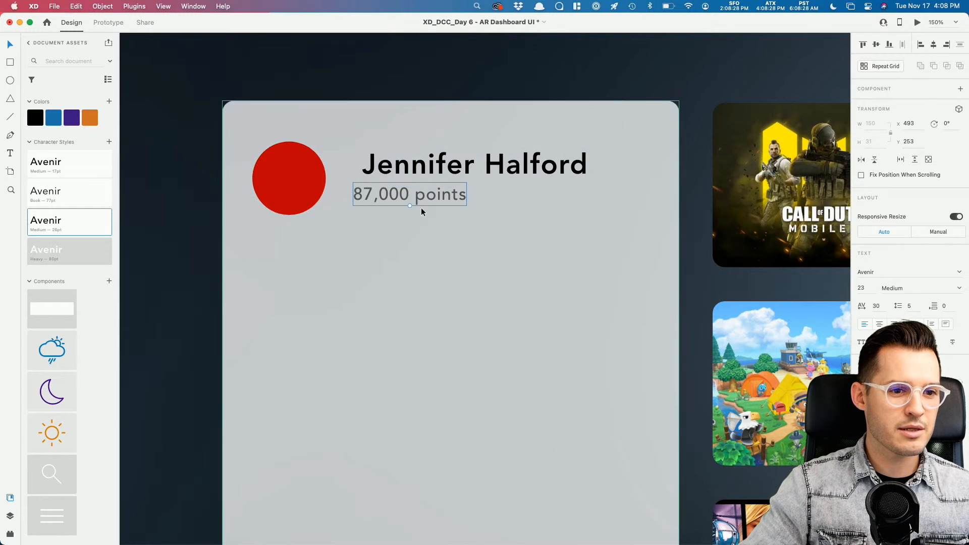
left_click_drag(410, 206, 412, 201)
left_click(412, 171, "shift")
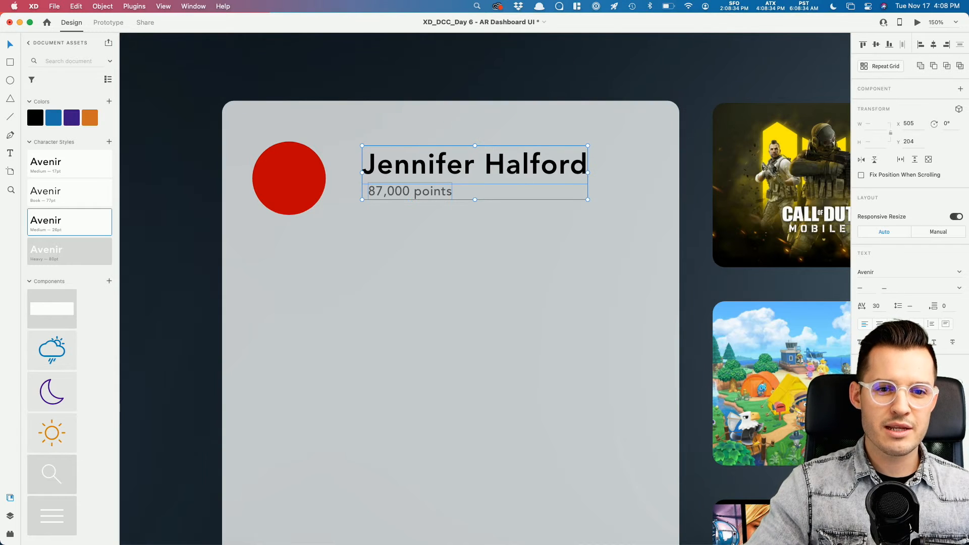
left_click(920, 45)
left_click_drag(392, 169, 392, 175)
Step: Group the red circle and both text lines into one player row
left_click(304, 176, "shift")
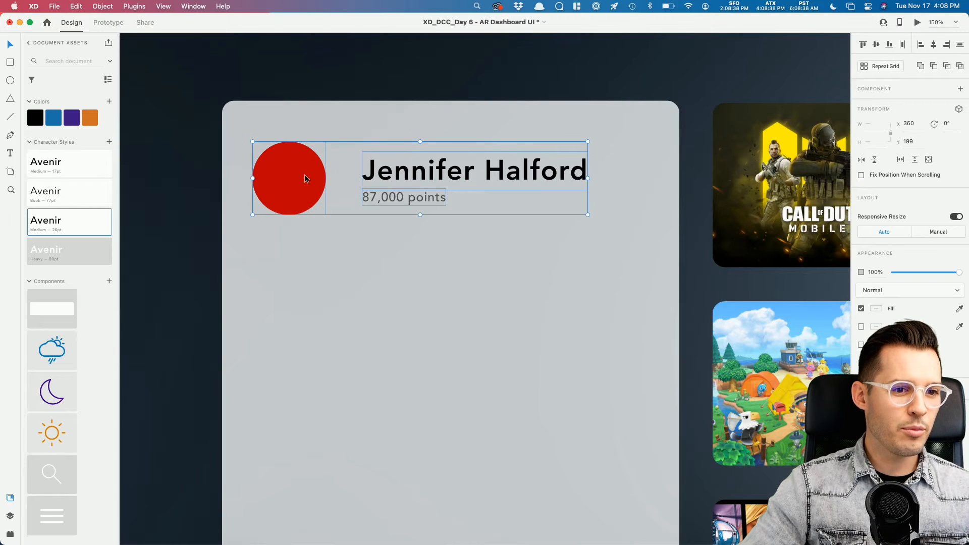
key("super+g")
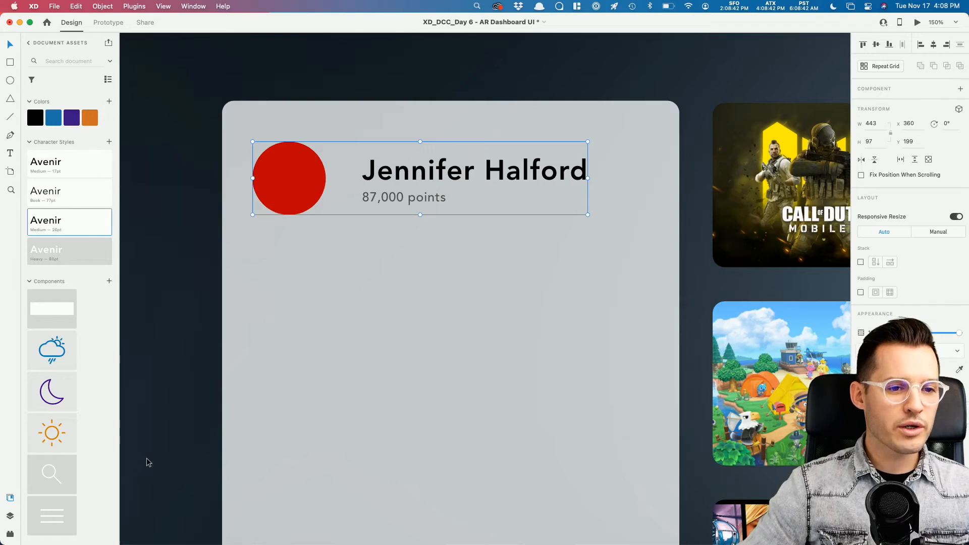
key("super+minus")
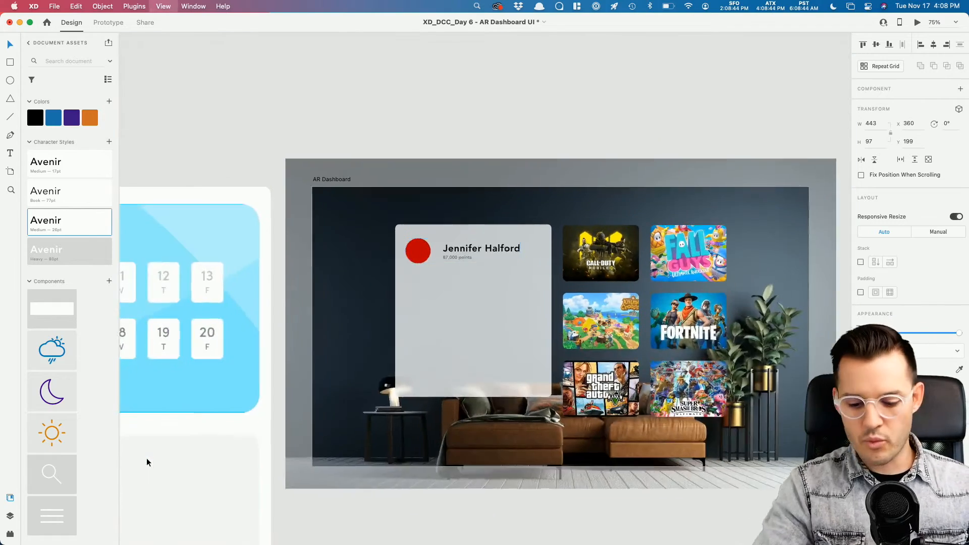
key("super+plus")
left_click_drag(445, 452, 383, 373)
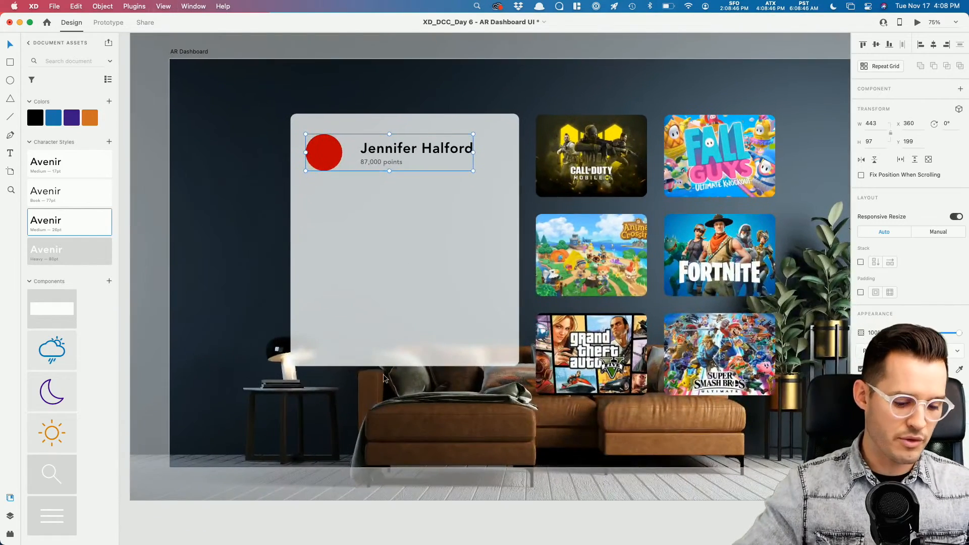
Step: Repeat the player row into a 443 × 1219 Repeat Grid with wider row spacing
key("super+r")
left_click_drag(389, 173, 416, 476)
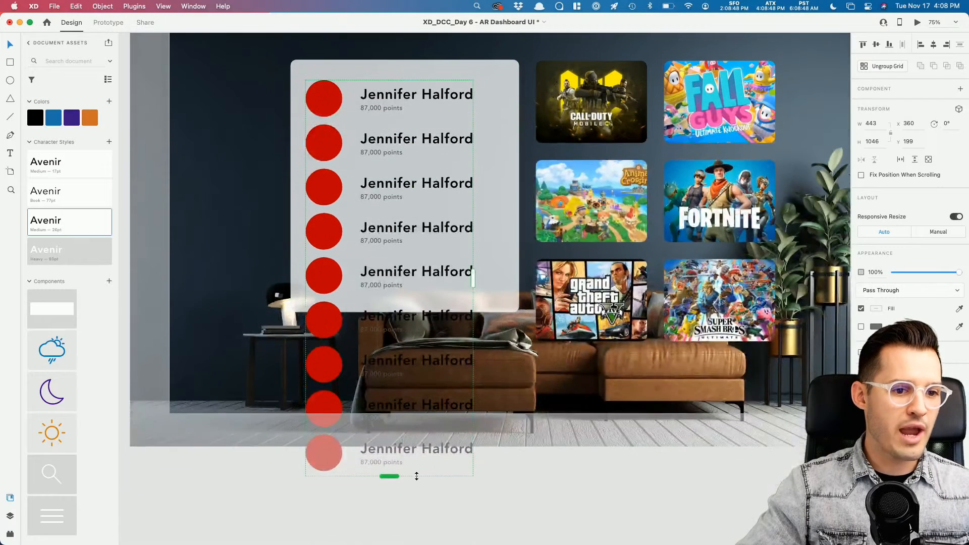
left_click_drag(400, 122, 400, 130)
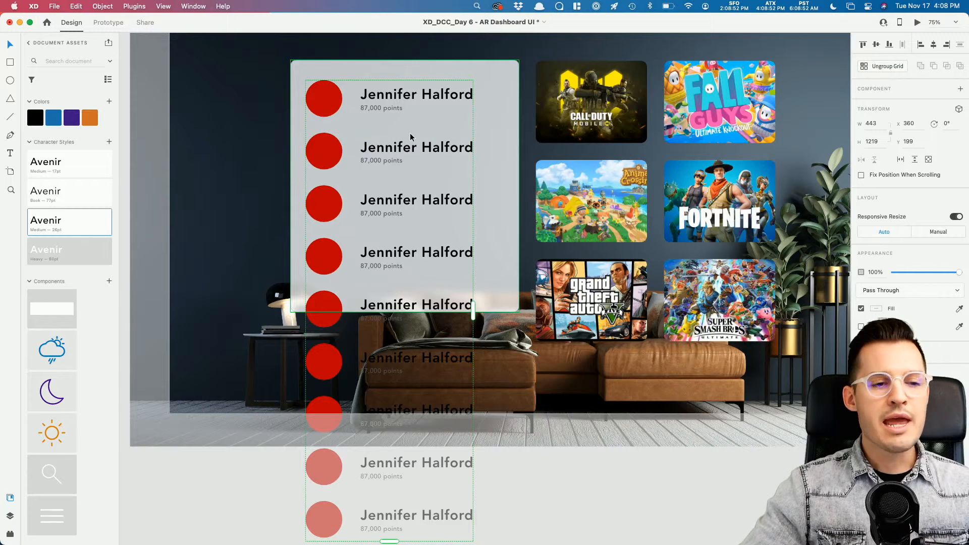
key("super+Tab")
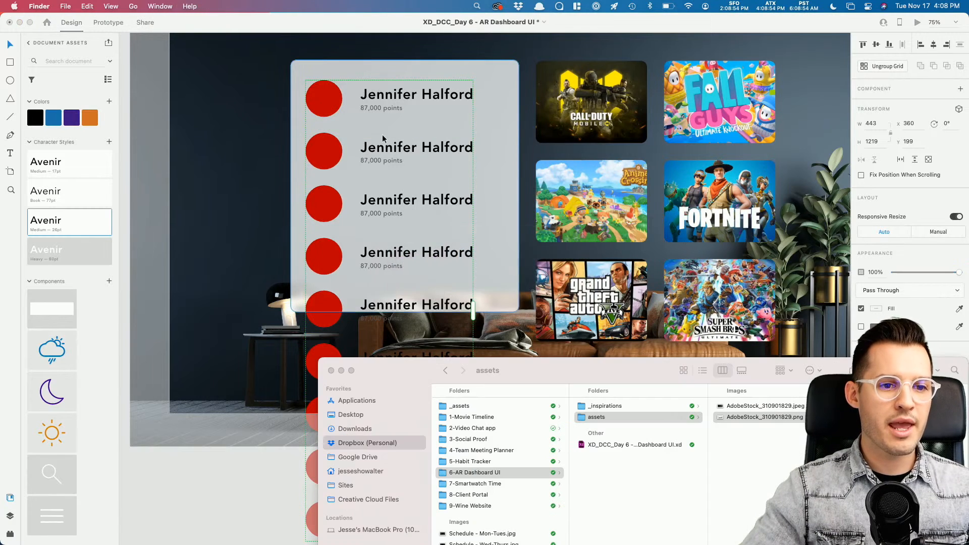
Step: Fill every name line in the grid from the names file in _assets
left_click_drag(595, 384, 623, 304)
left_click(522, 331)
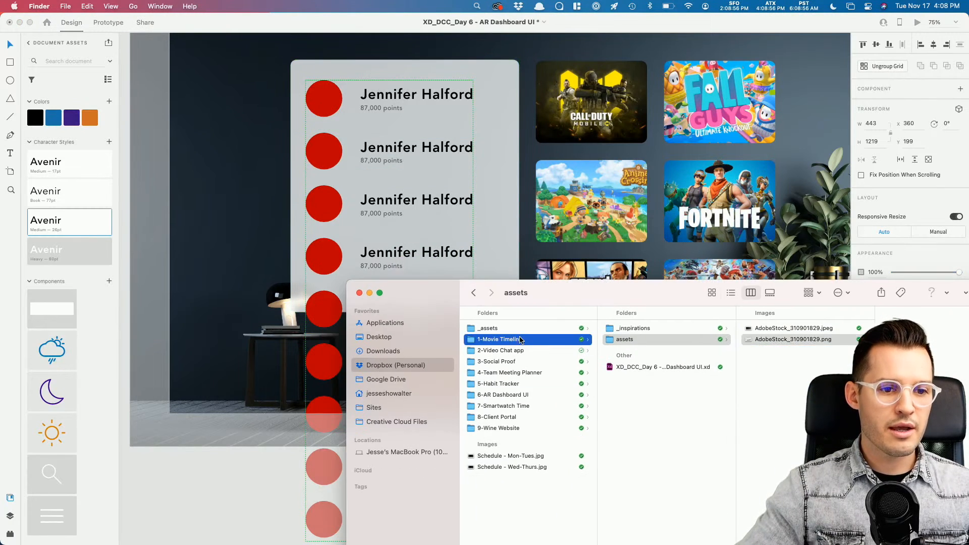
left_click(625, 327)
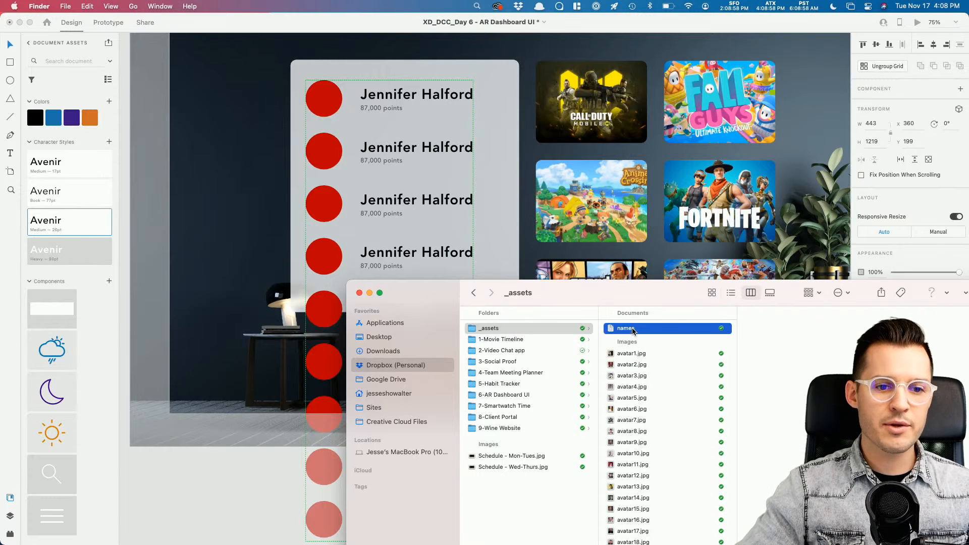
key("space")
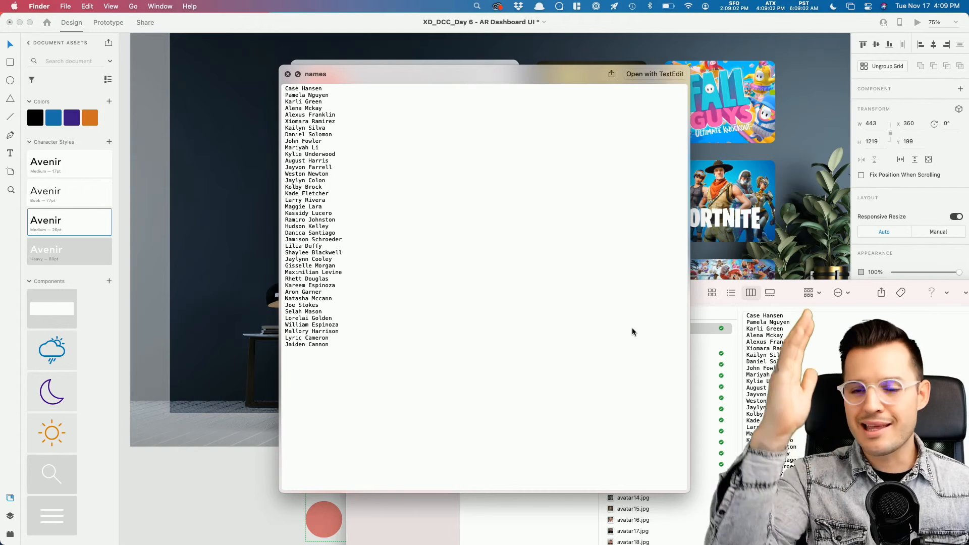
key("space")
left_click_drag(629, 329, 405, 97)
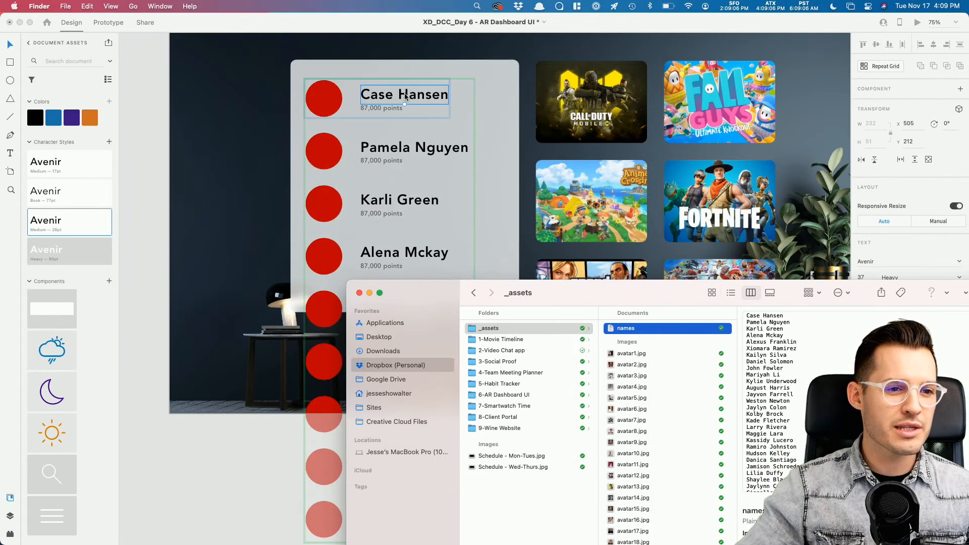
Step: Fill the repeated circles with the avatar1–avatar17 photos
left_click(647, 354)
scroll(654, 482, "down", 3)
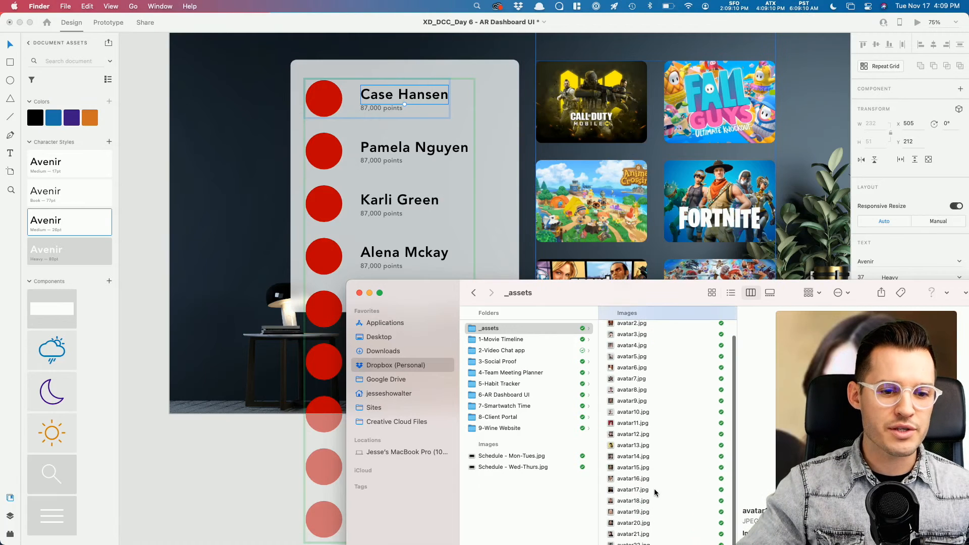
left_click(652, 490, "shift")
left_click_drag(648, 333, 323, 98)
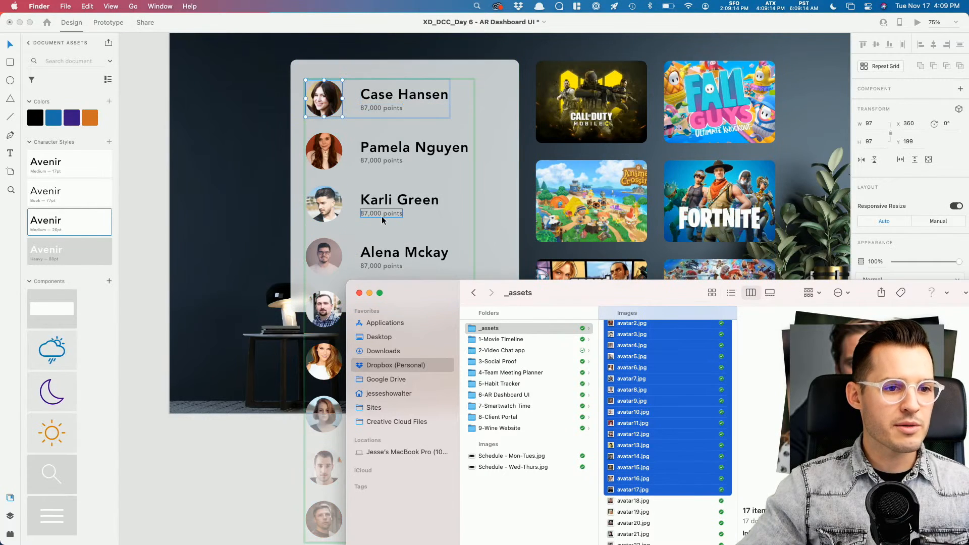
left_click(252, 205)
Step: Make the leaderboard Repeat Grid scroll vertically in a 667-high viewport at Y 145 fitting the card
scroll(558, 493, "up", 2)
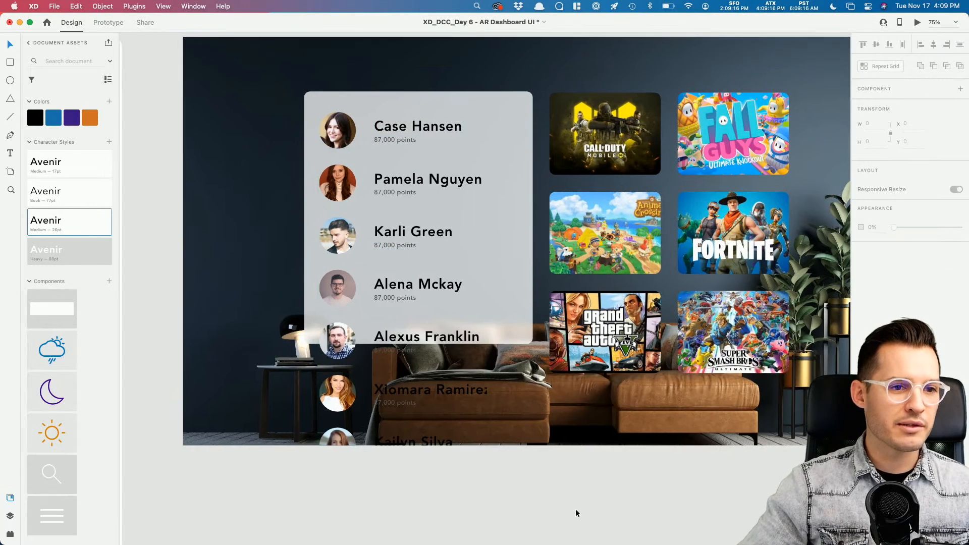
left_click(409, 183)
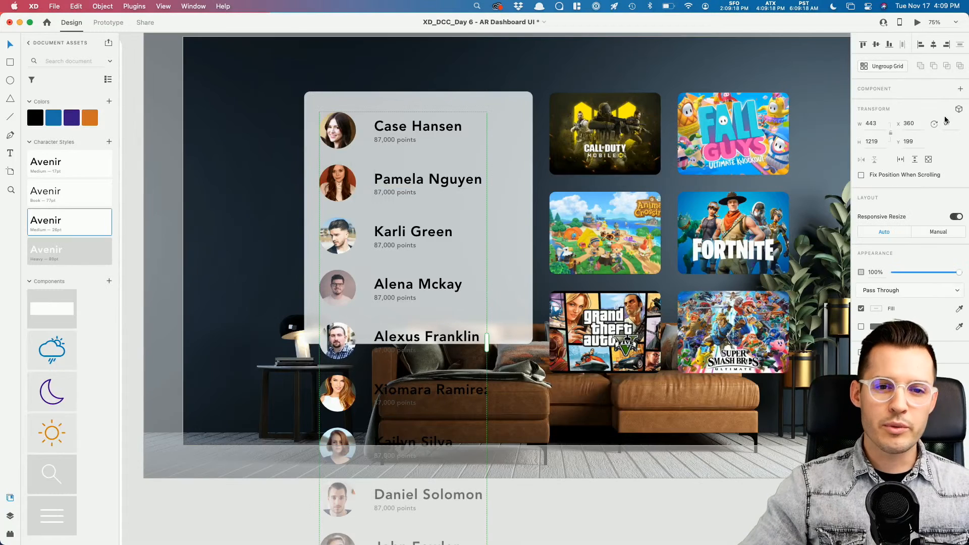
left_click(916, 161)
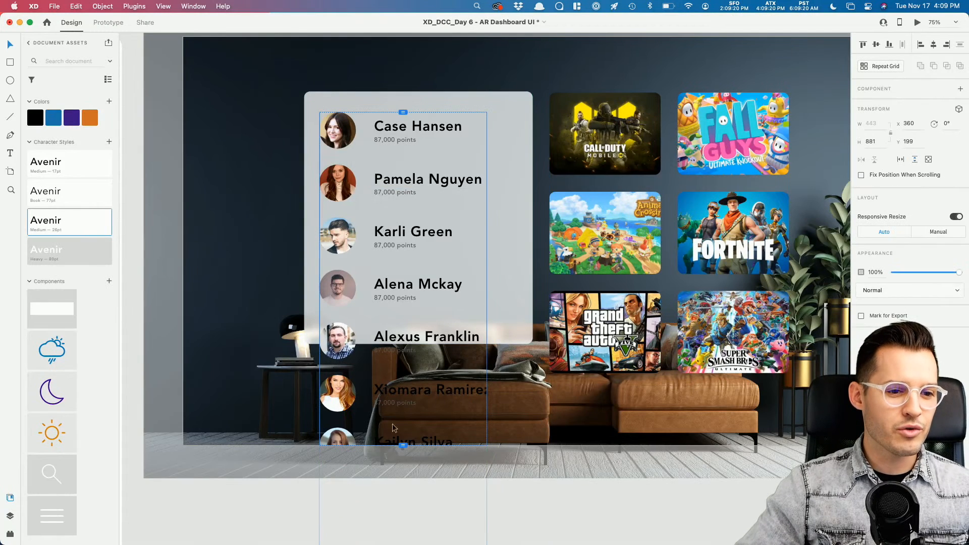
left_click_drag(403, 444, 406, 344)
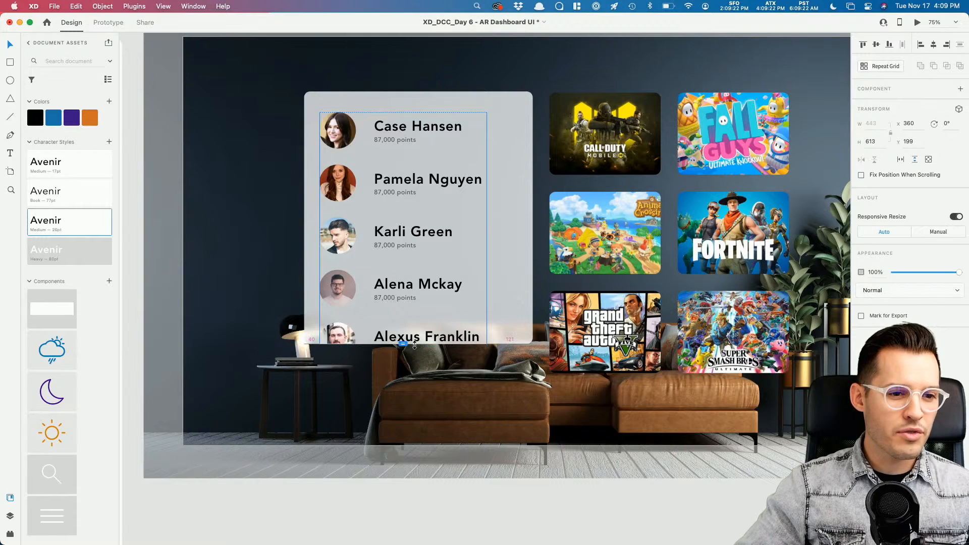
left_click_drag(404, 111, 403, 92)
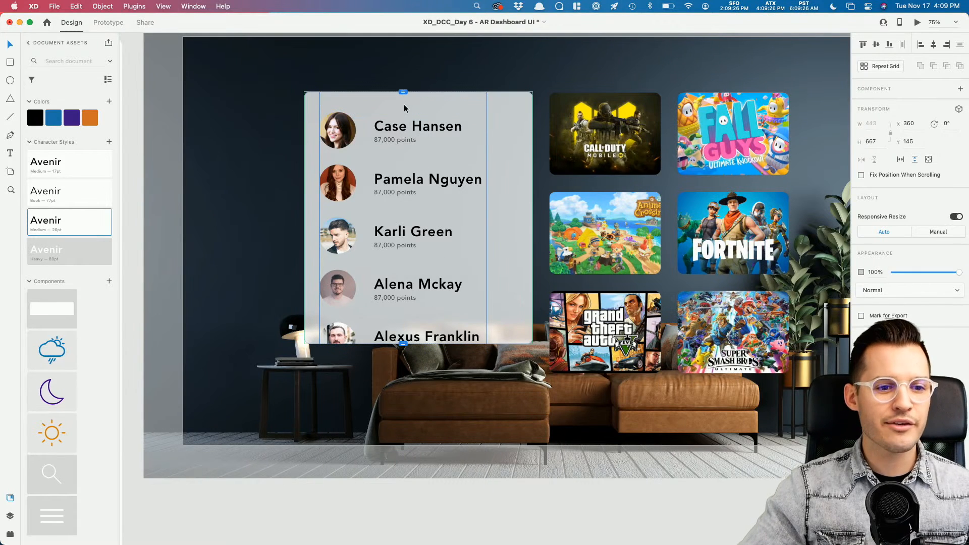
left_click(590, 472)
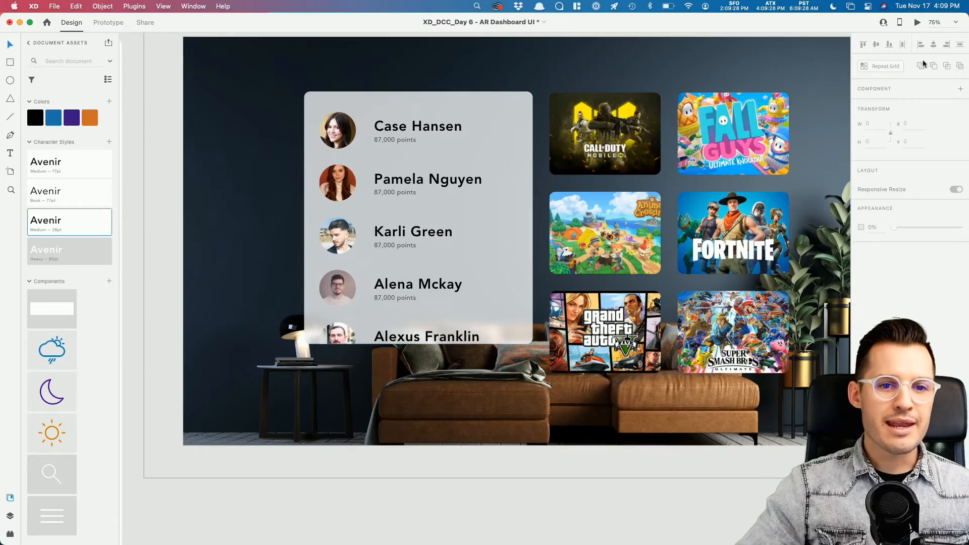
Step: Preview the prototype, scrolling the leaderboard and game grid up and down, then select the game grid
left_click(917, 22)
scroll(386, 199, "down", 5)
scroll(378, 202, "up", 5)
scroll(376, 202, "down", 5)
scroll(377, 201, "up", 5)
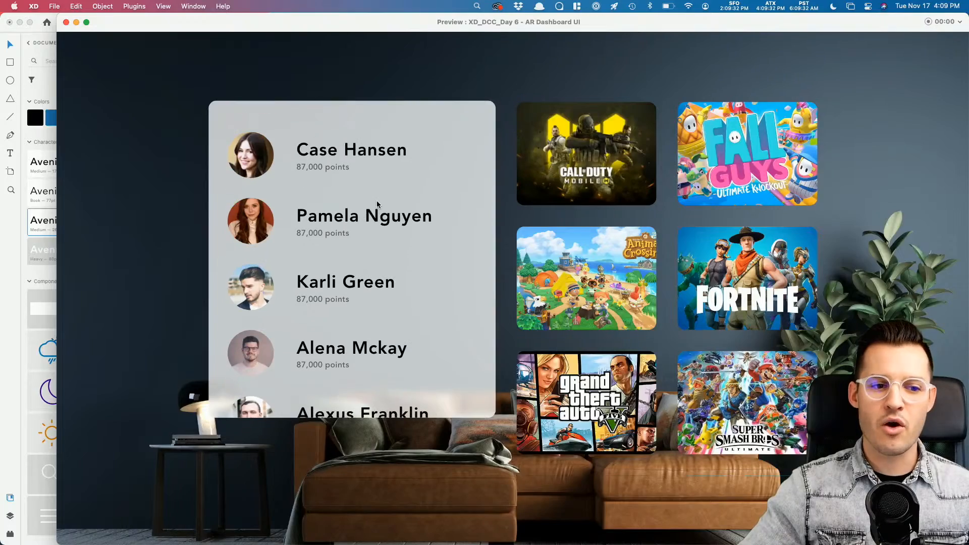
scroll(686, 230, "down", 5)
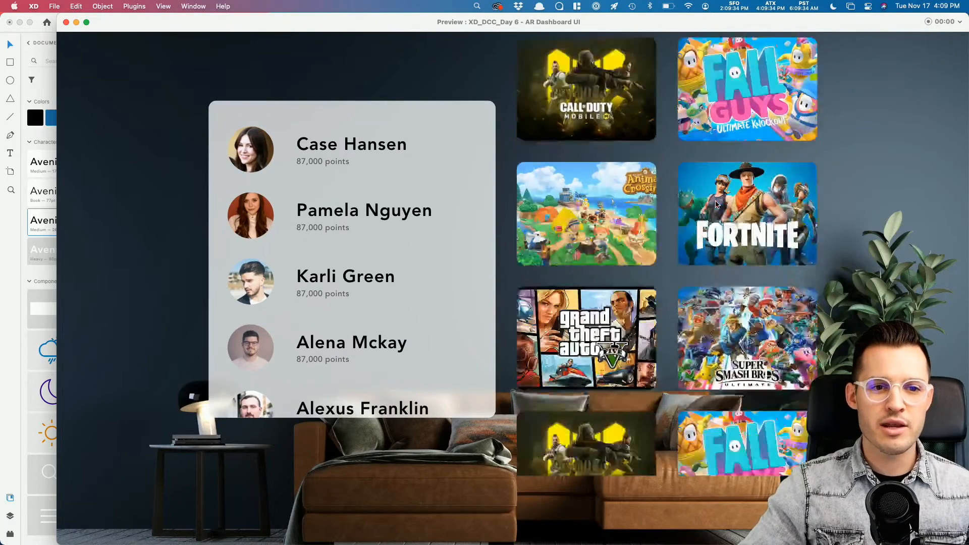
scroll(718, 206, "up", 5)
scroll(717, 205, "down", 5)
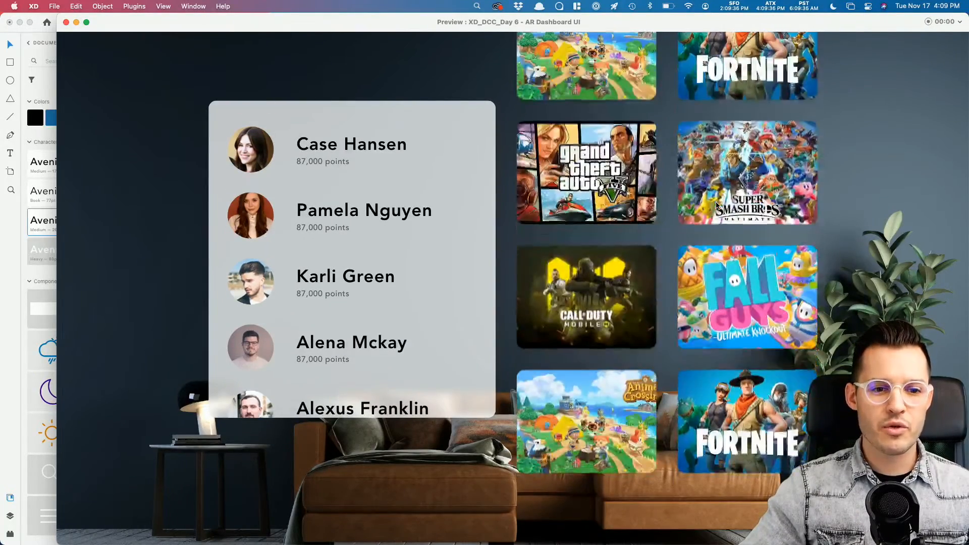
left_click(65, 23)
left_click(649, 337)
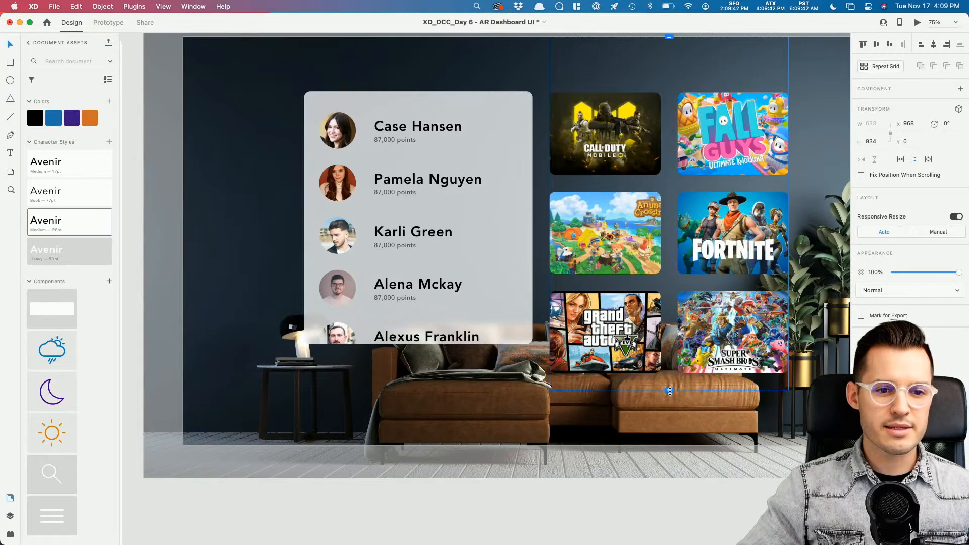
Step: Save the Day 6 AR Dashboard UI file and show the Layers panel
key("super+minus")
key("super+minus")
key("super+equal")
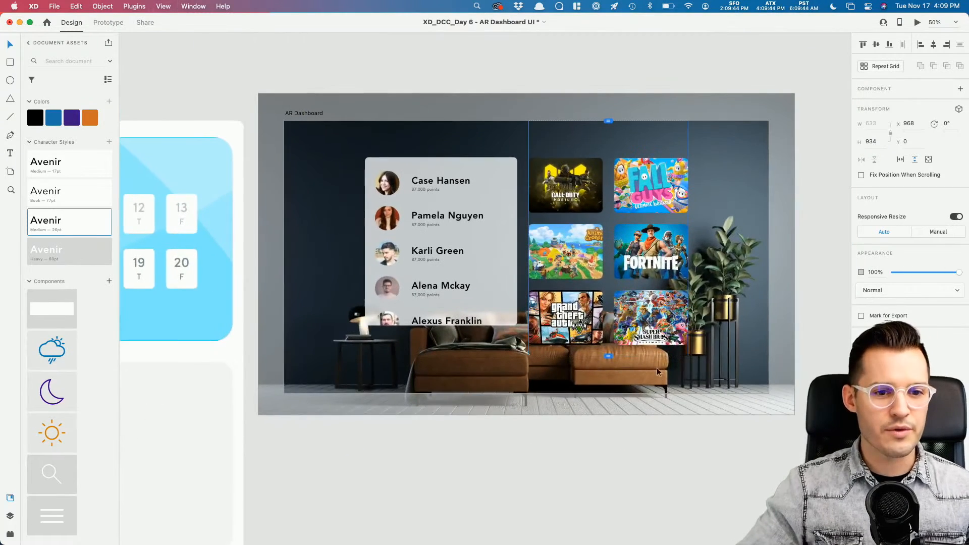
left_click(679, 501)
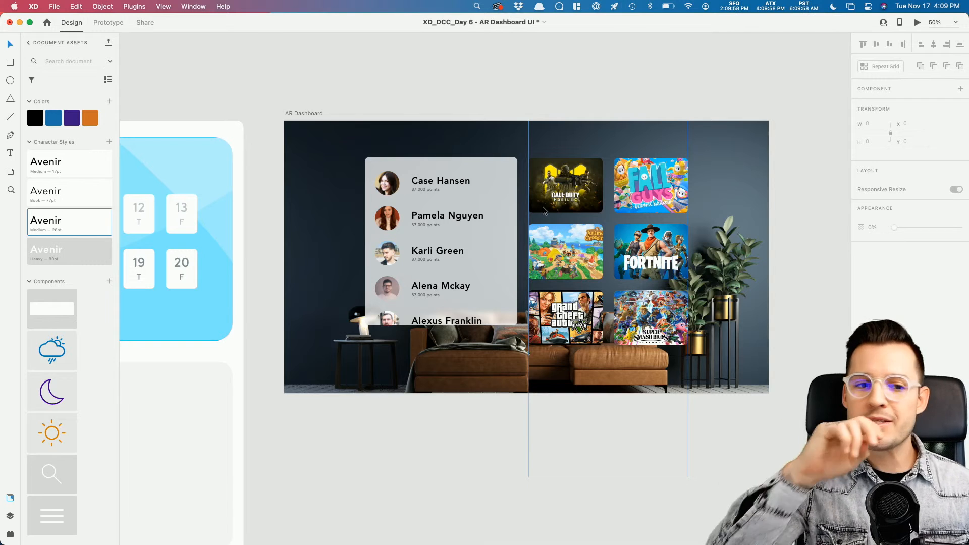
scroll(354, 102, "right", 3)
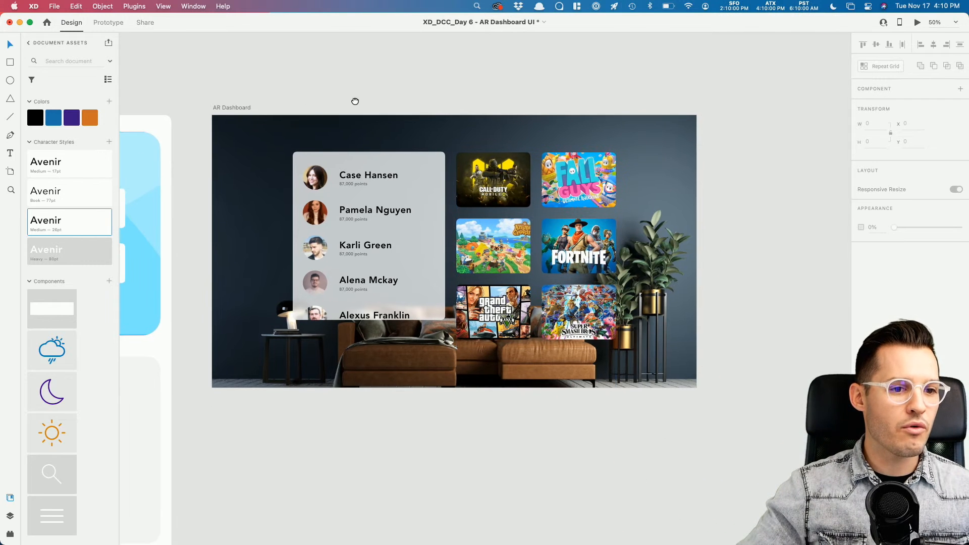
key("super+s")
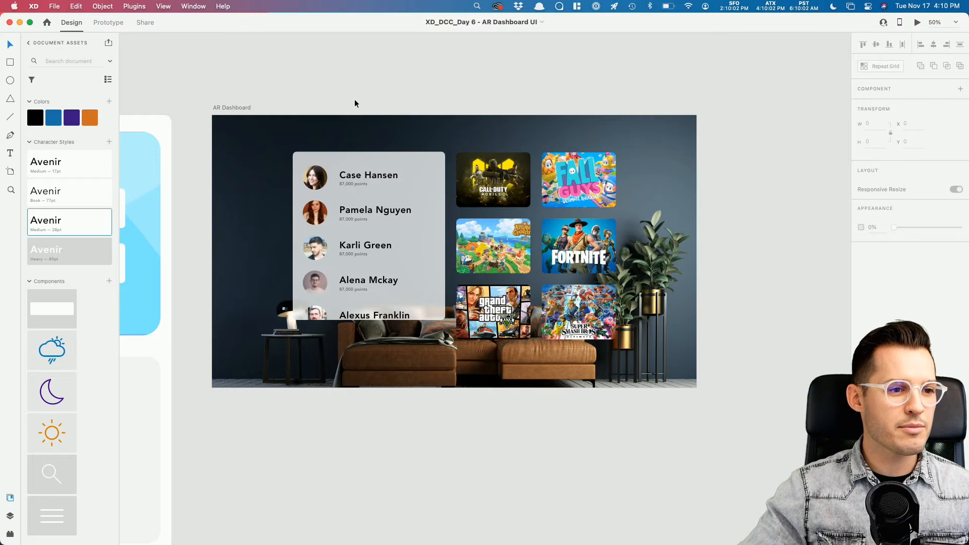
left_click(10, 515)
scroll(341, 469, "left", 2)
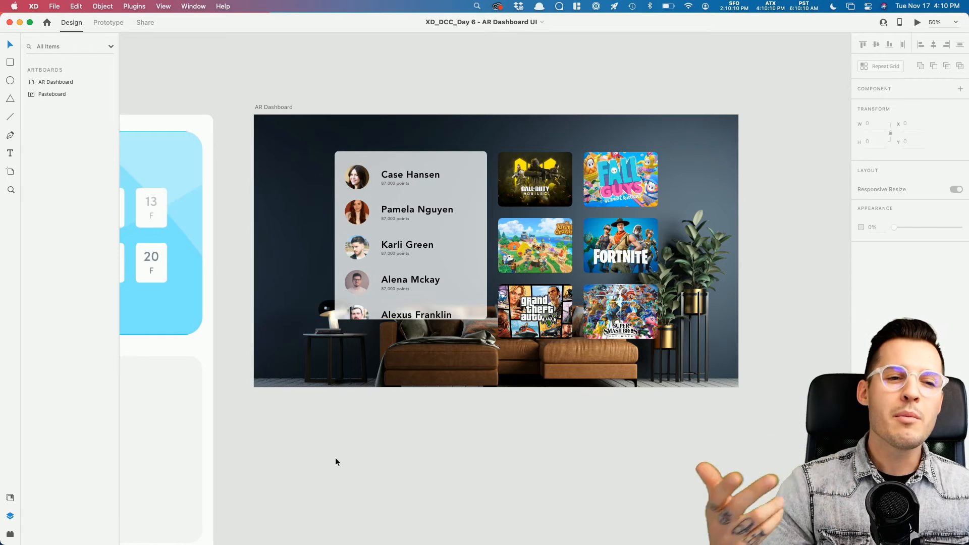
Step: Select the games group inside Scroll Group 1 and expand its layers
left_click_drag(450, 450, 425, 463)
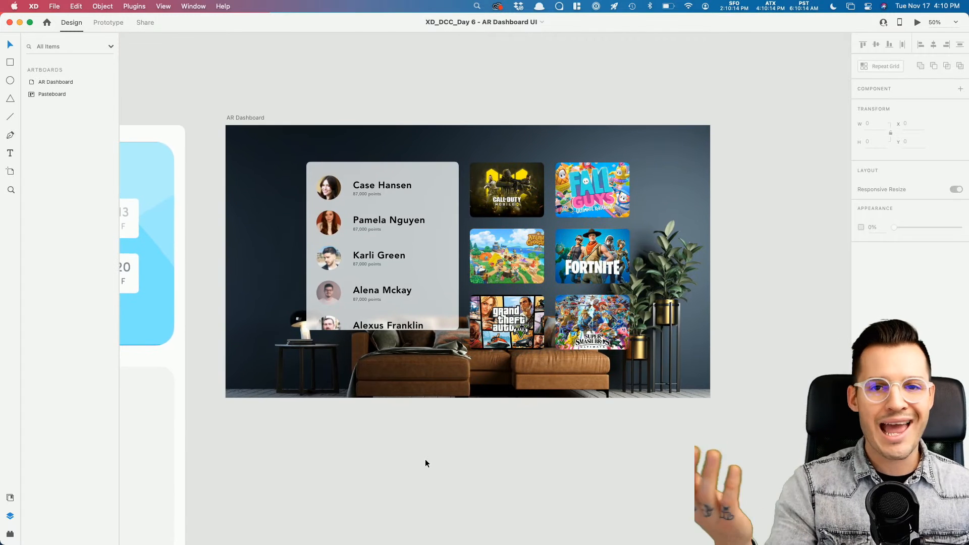
key("z")
left_click_drag(202, 100, 665, 427)
key("v")
left_click_drag(773, 291, 634, 302)
key("super+minus")
double_click(435, 225)
left_click(41, 106)
Step: Rename the Fall Guys tile's layer to 'fall guys' and move it to the top of games
double_click(544, 230)
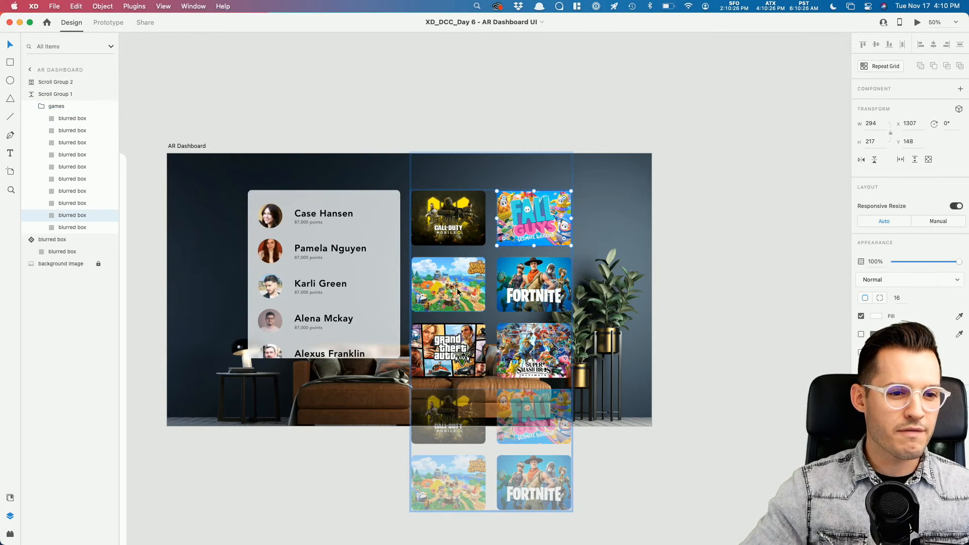
double_click(70, 215)
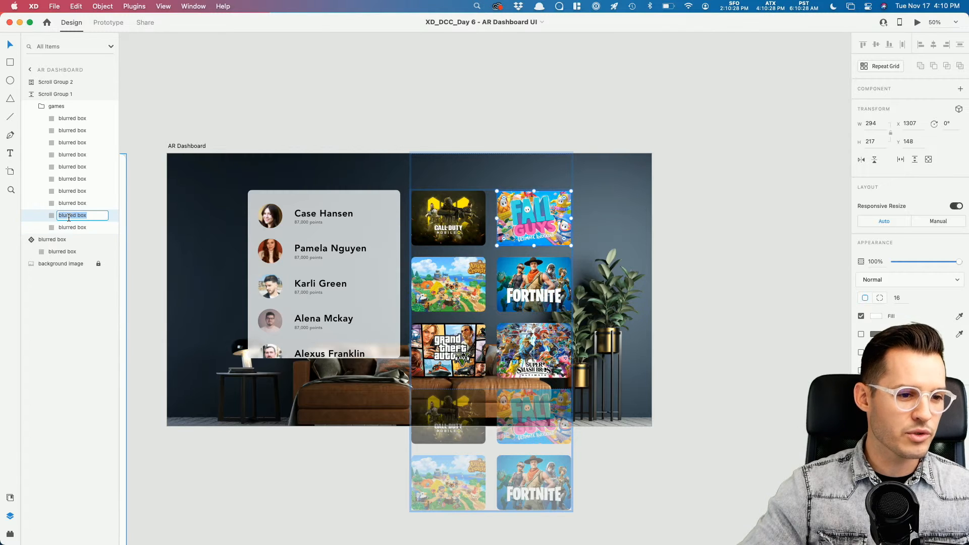
type("fall guys")
key("Return")
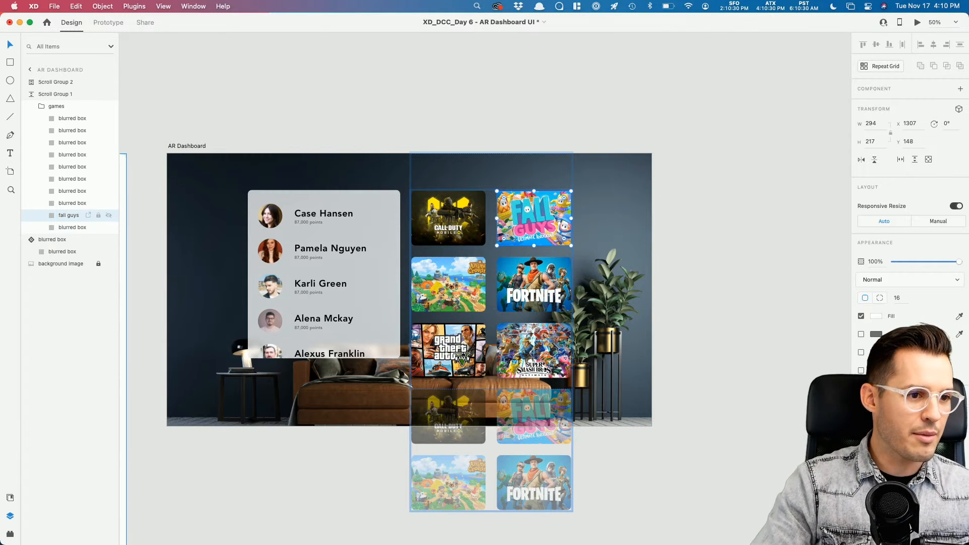
left_click_drag(61, 216, 71, 115)
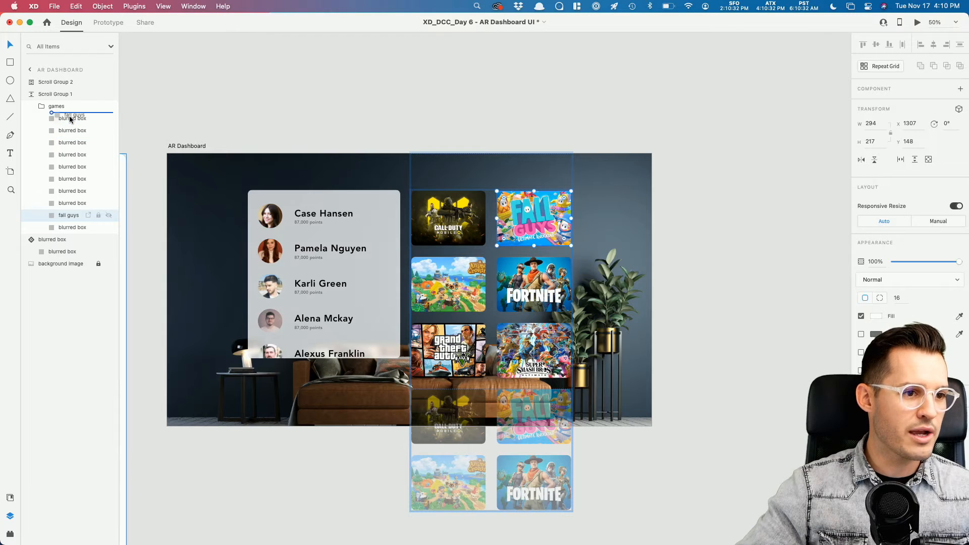
left_click(396, 110)
scroll(468, 82, "left", 5)
scroll(468, 83, "down", 4)
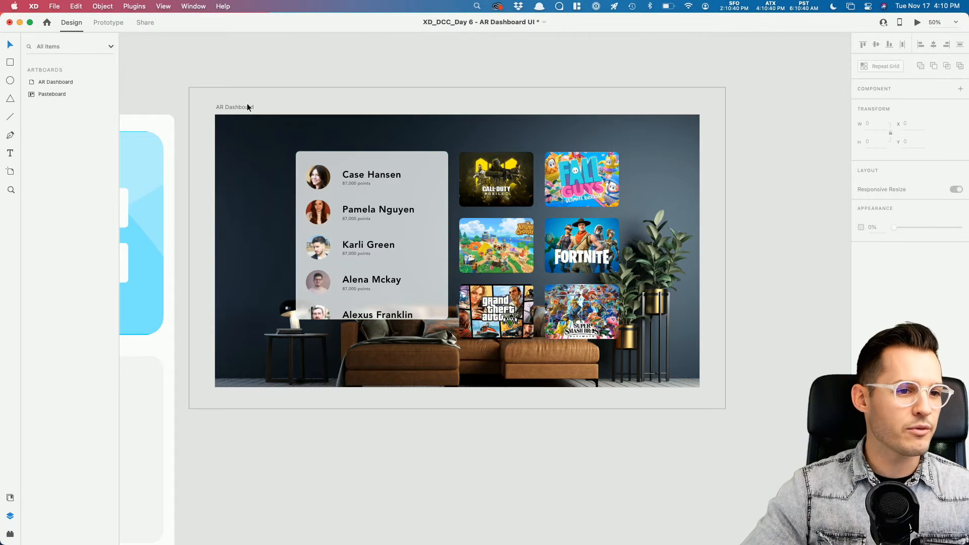
Step: Alt-drag a copy of the AR Dashboard artboard to its right and name it 'game view'
left_click_drag(234, 107, 736, 125)
left_click_drag(741, 79, 291, 73)
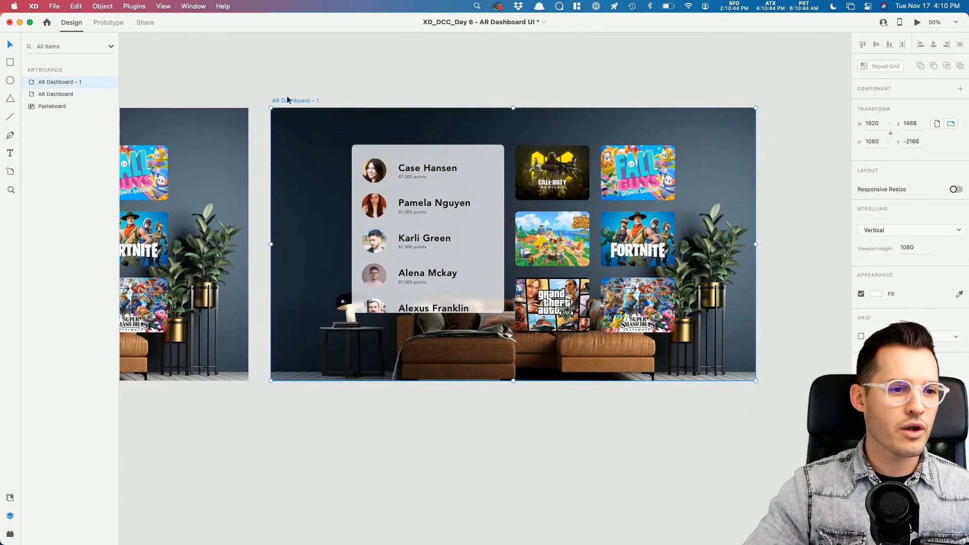
double_click(64, 83)
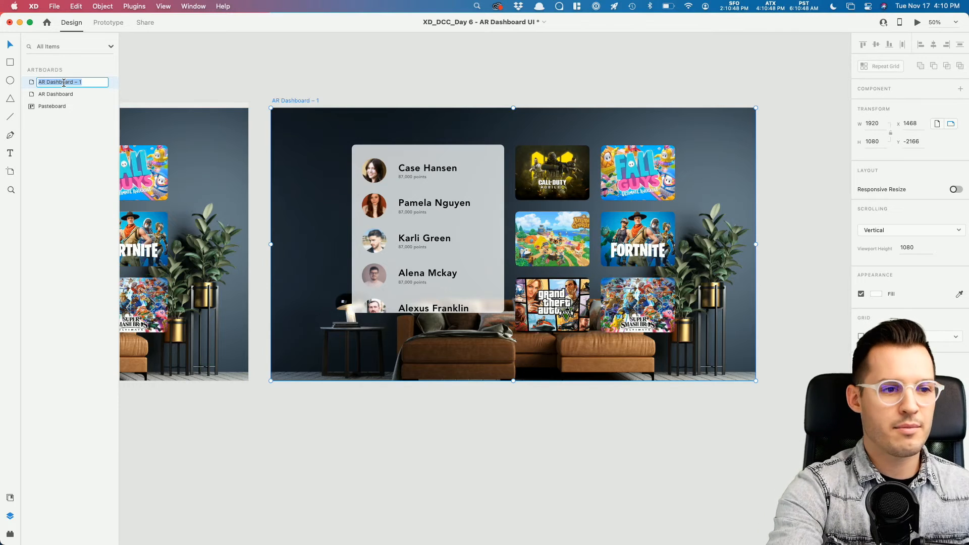
type("game v")
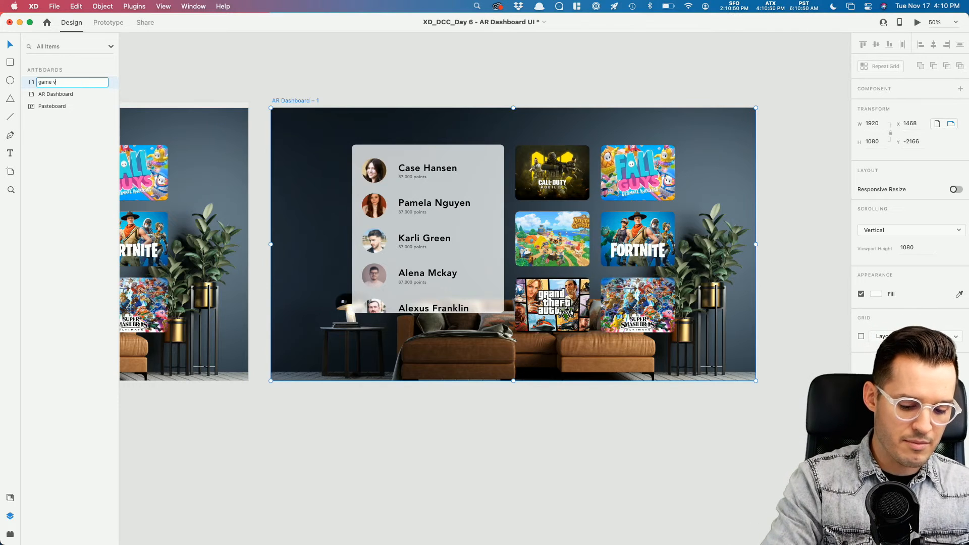
type("iew")
key("Return")
Step: On game view, select the player list together with its blurred backing box
left_click_drag(563, 97, 528, 92)
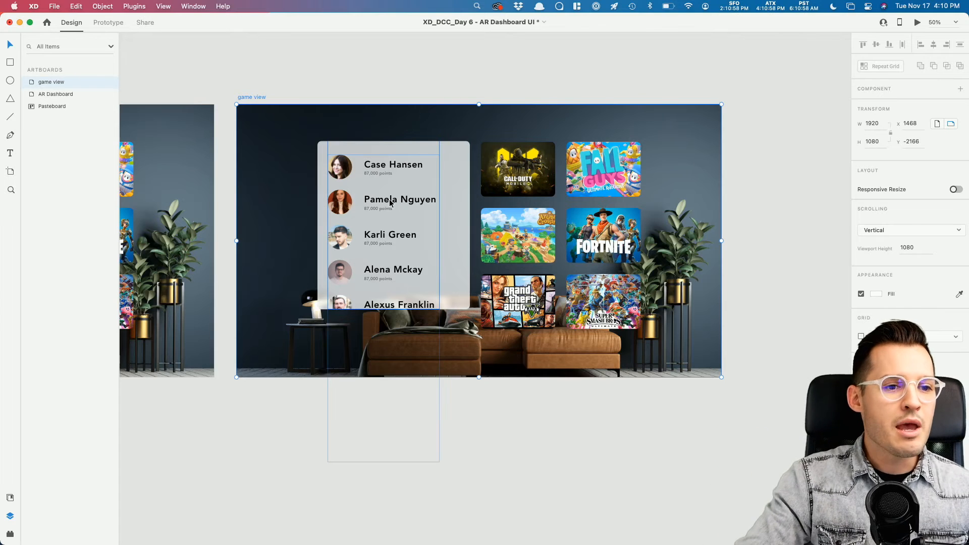
left_click(399, 239)
left_click(446, 194, "shift")
Step: Group the player list and backing box and name the group 'leaderboard'
key("cmd+g")
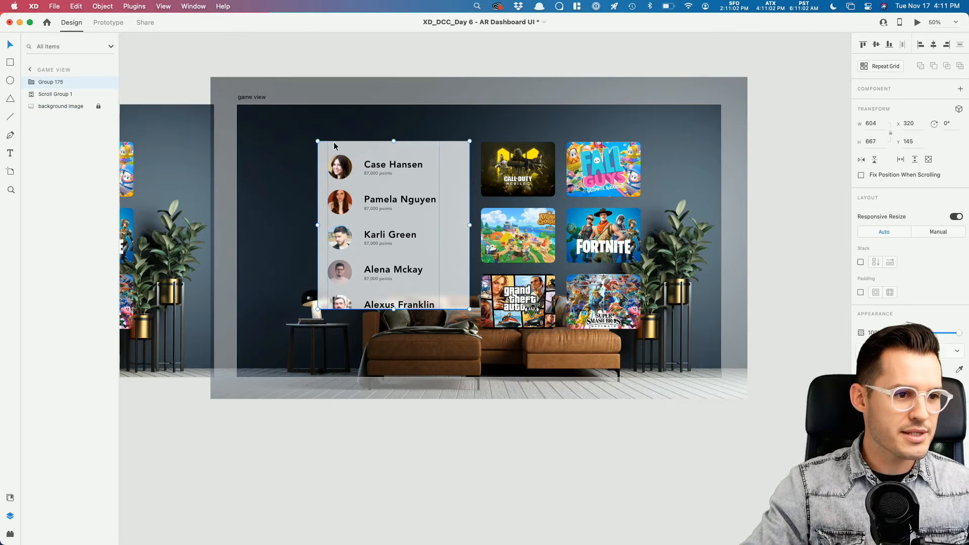
double_click(48, 82)
key("BackSpace")
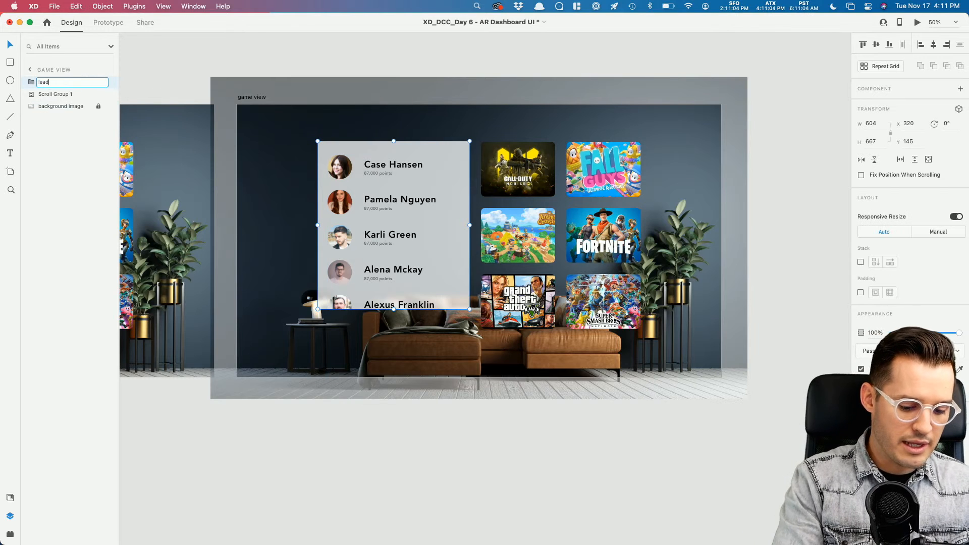
type("leaderboard")
key("Return")
key("super+c")
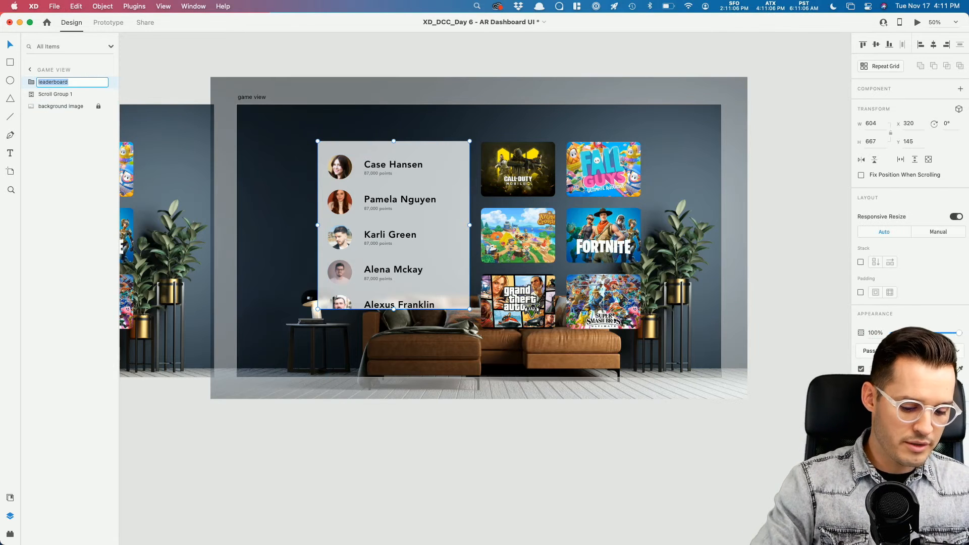
Step: Name the AR Dashboard's player card group 'leaderboard' as well and select both leaderboard groups
scroll(340, 189, "left", 10)
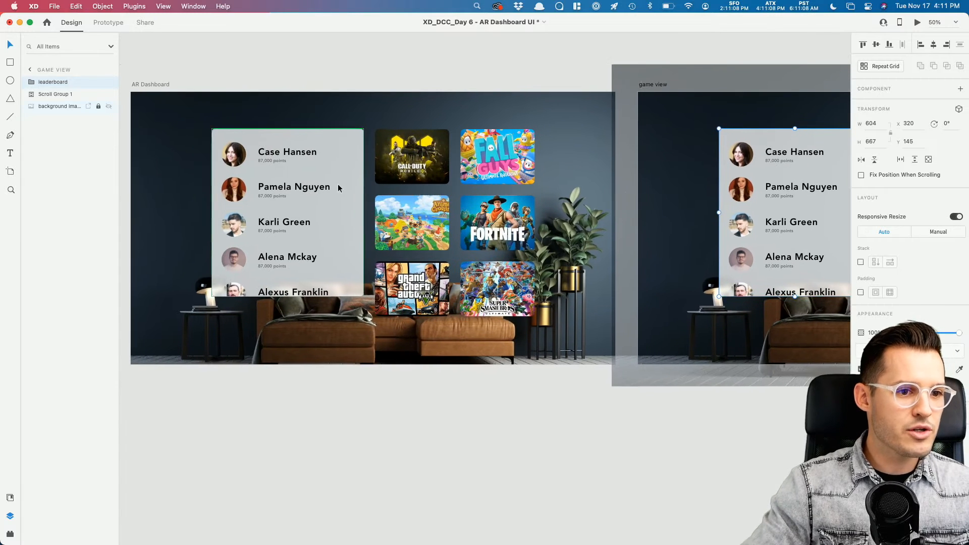
left_click(340, 189)
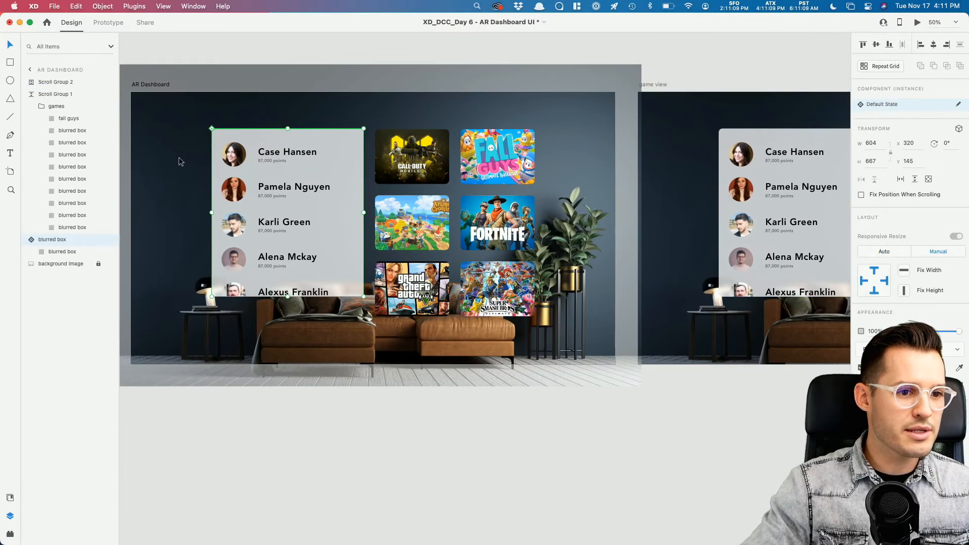
double_click(287, 154)
double_click(46, 82)
key("super+v")
left_click(162, 56)
left_click(264, 135)
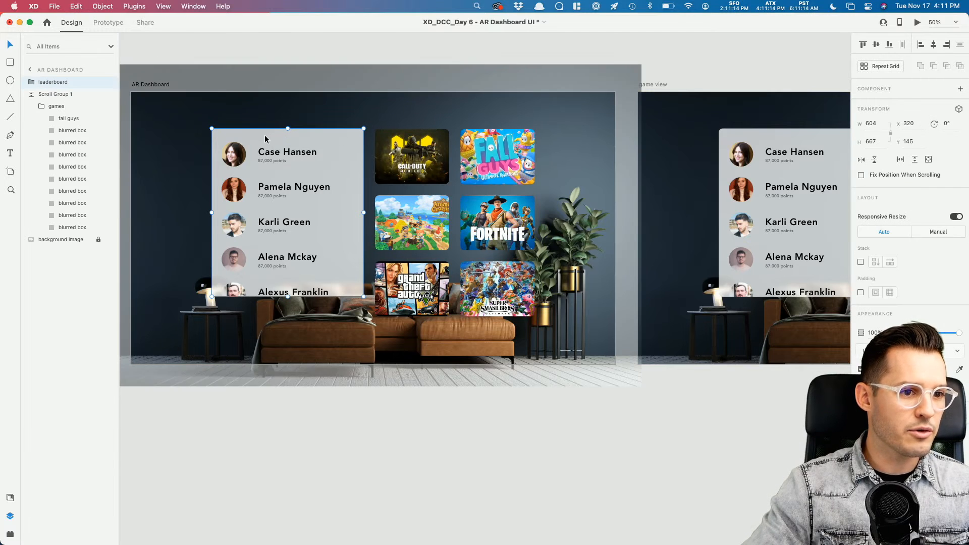
left_click(770, 166)
scroll(762, 168, "right", 10)
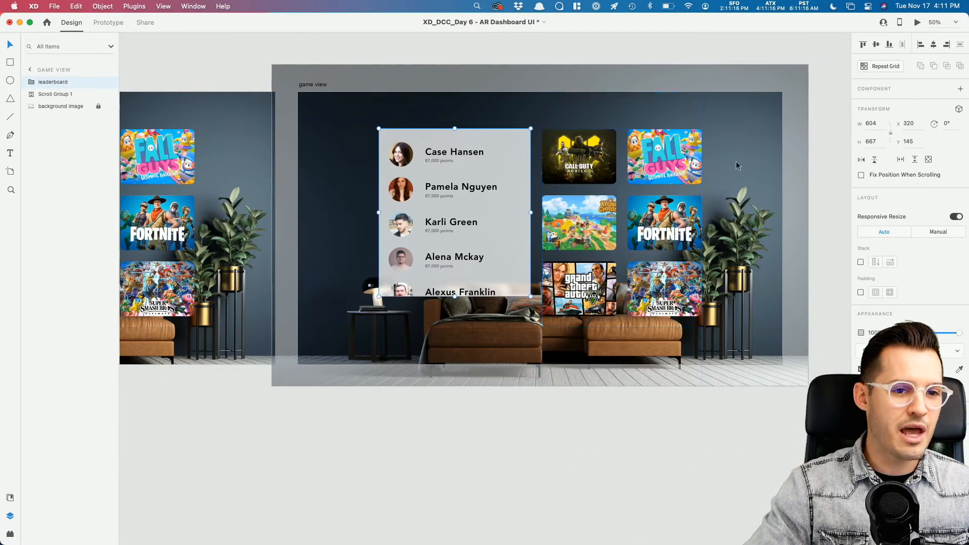
Step: Fade the nine blurred box tiles in the game grid to 45% opacity
left_click(590, 159)
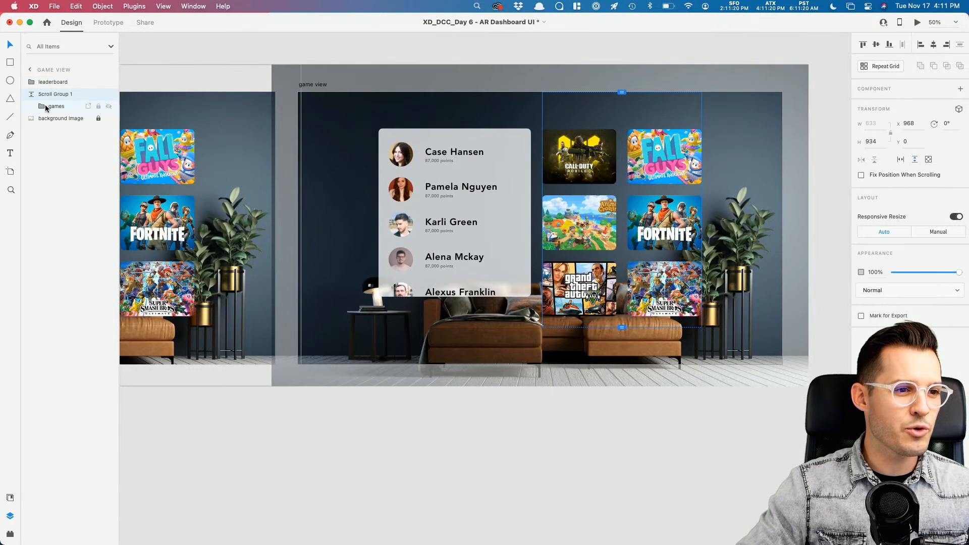
left_click(42, 108)
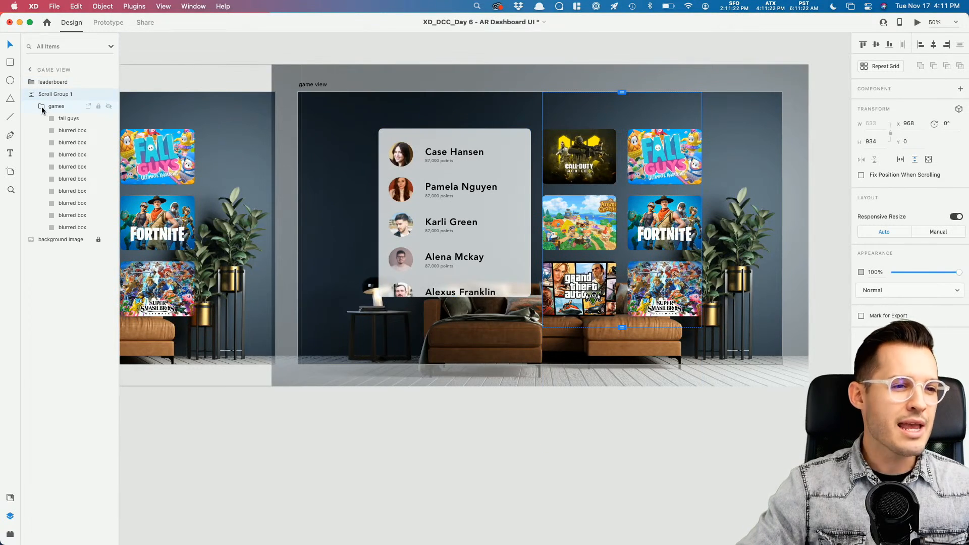
left_click(70, 131)
left_click(72, 227, "shift")
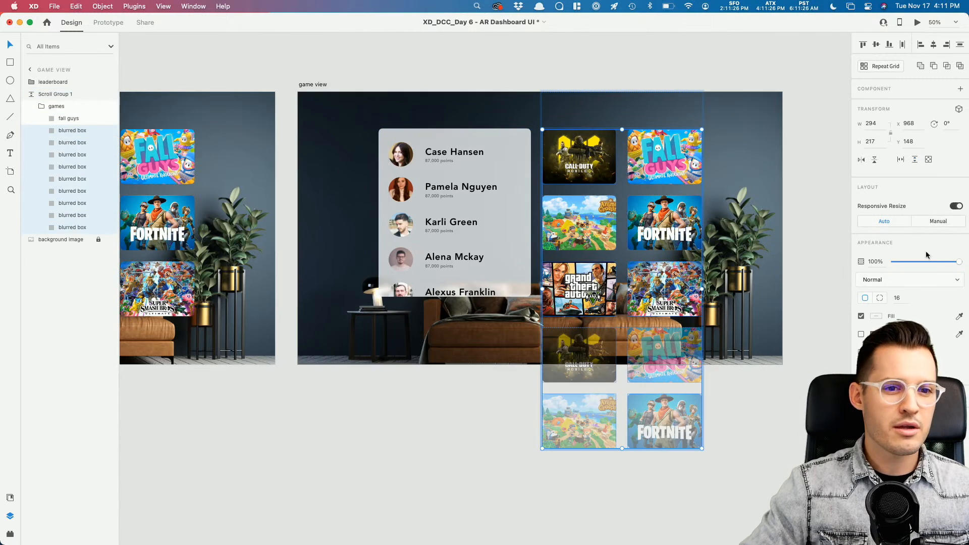
left_click_drag(931, 264, 903, 262)
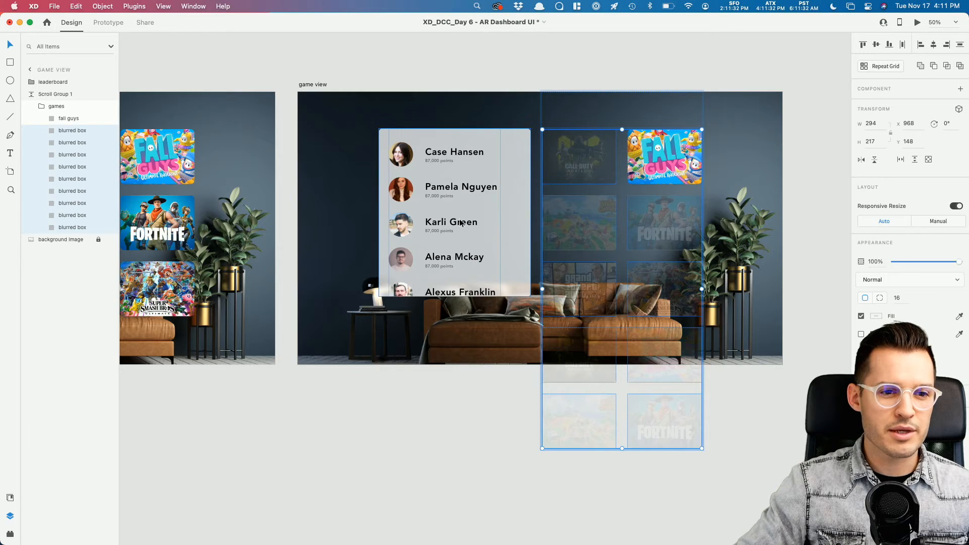
Step: Set the game view leaderboard group's opacity to 15%
left_click(456, 224)
left_click(876, 332)
type("15")
key("Return")
Step: Enlarge the Fall Guys tile to 540 × 592 and nudge its art right inside the mask
left_click(658, 422)
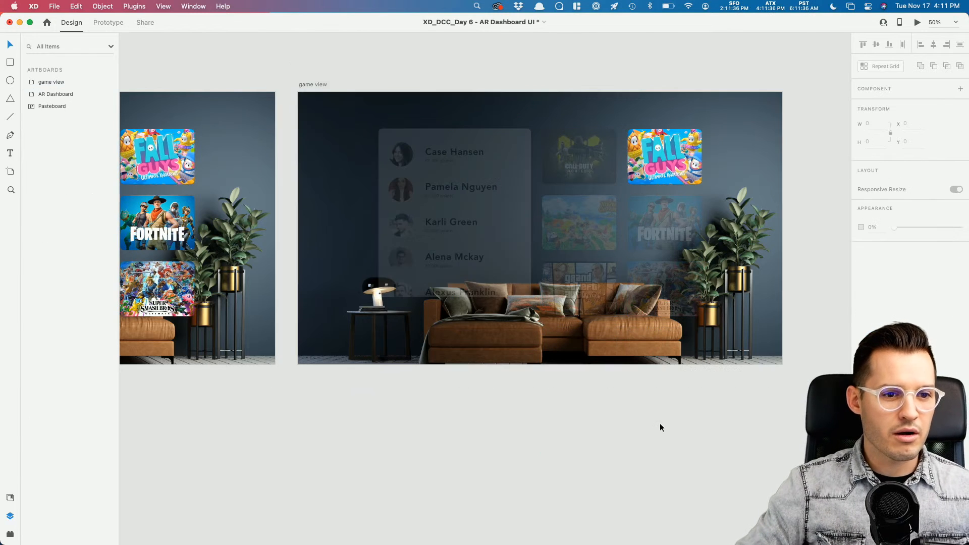
scroll(659, 422, "right", 4)
left_click(583, 145, "super")
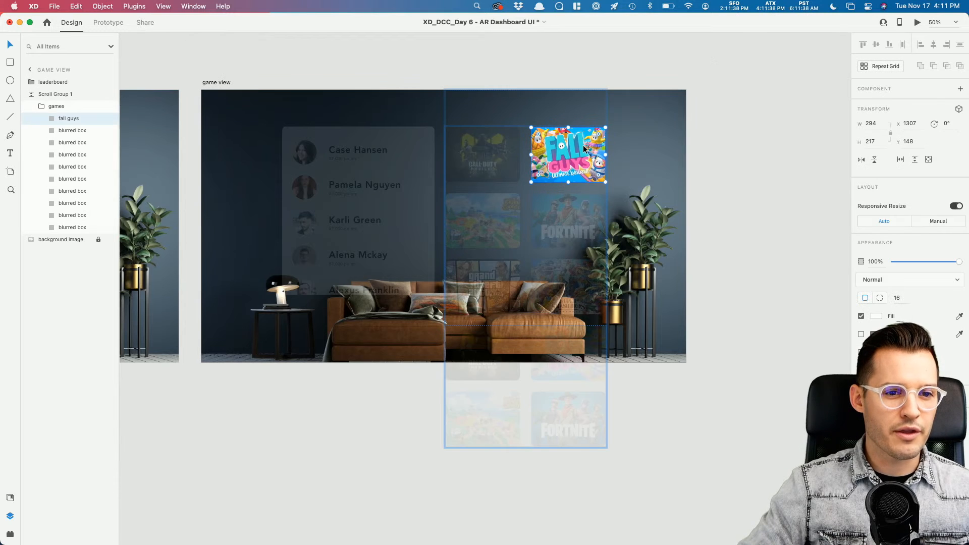
left_click_drag(531, 183, 397, 297)
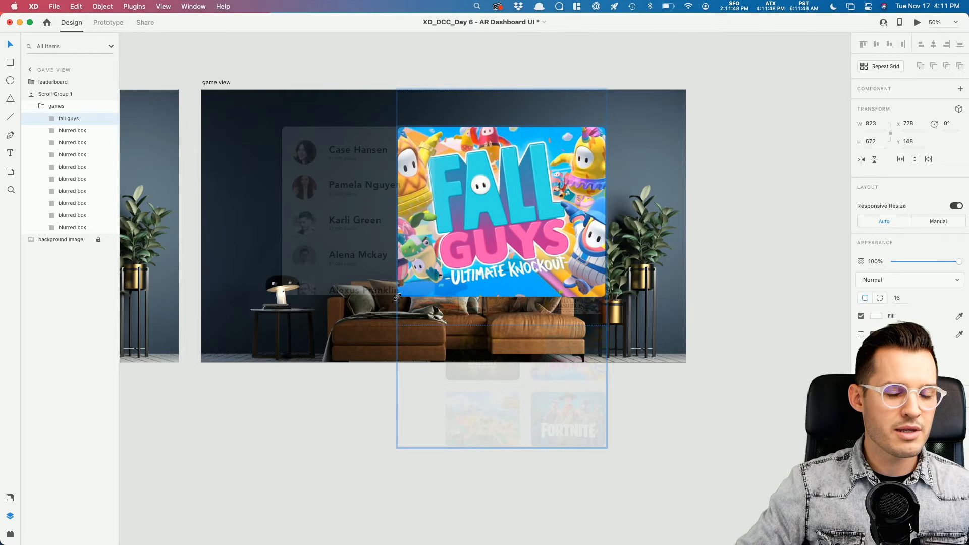
double_click(479, 222)
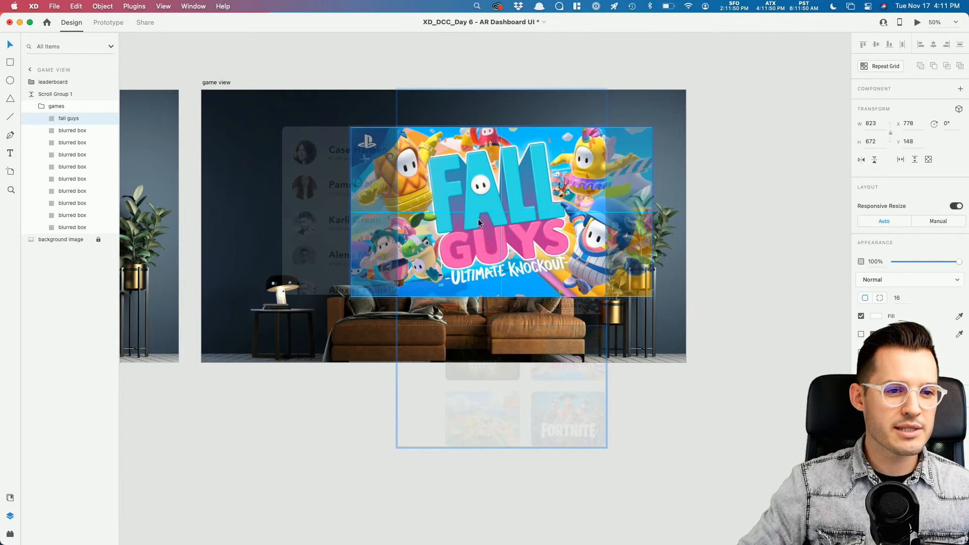
left_click_drag(478, 219, 483, 219)
left_click(713, 298)
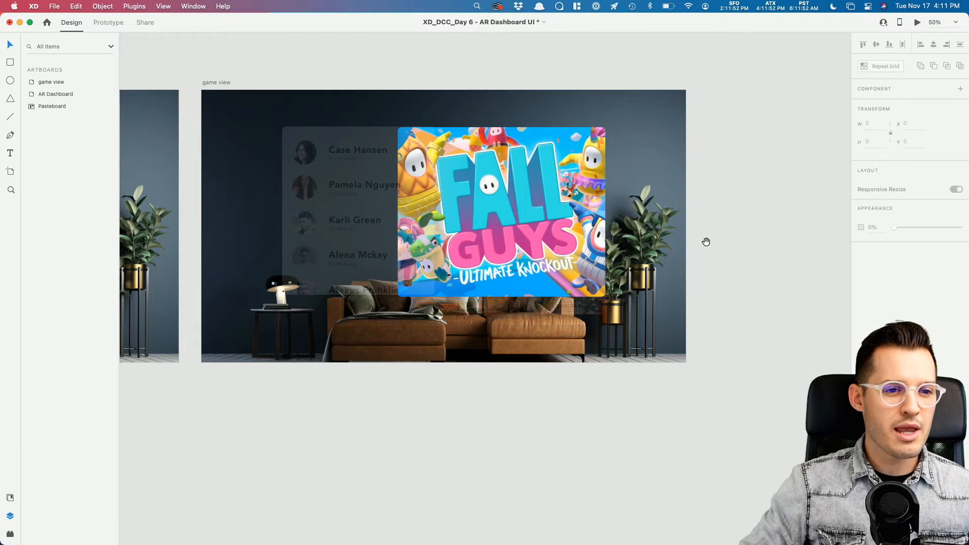
Step: Lower the leaderboard to 10% opacity and the blurred game boxes to 5%
left_click_drag(706, 242, 773, 246)
left_click(408, 172)
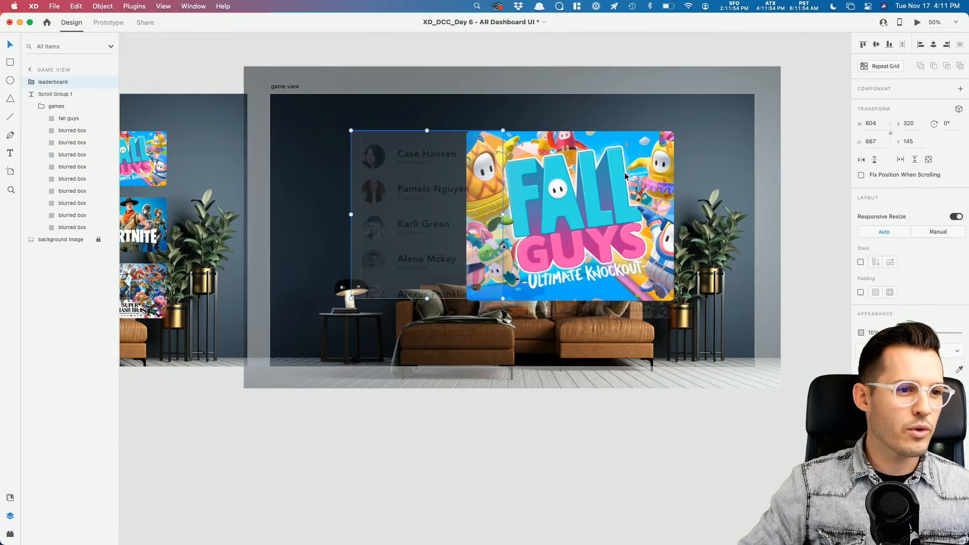
key("1")
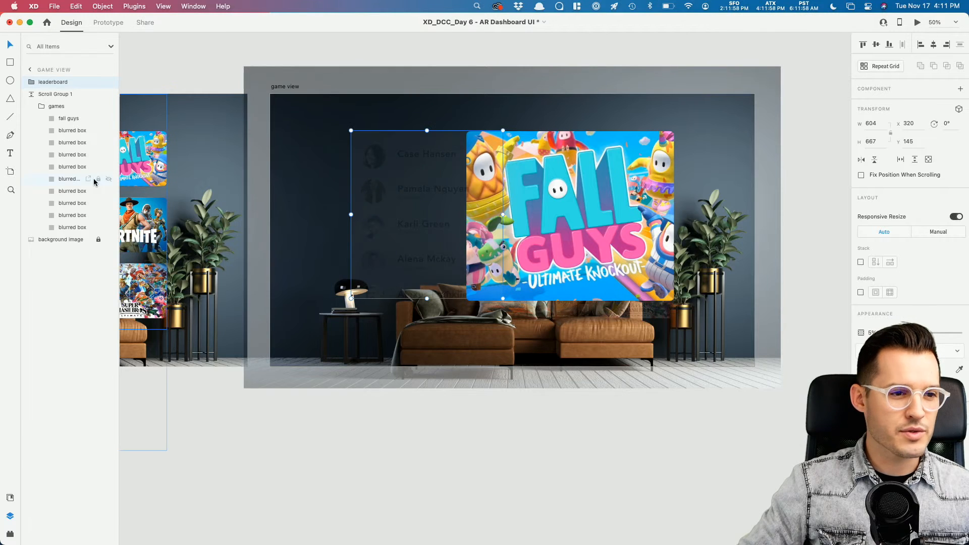
left_click(72, 227)
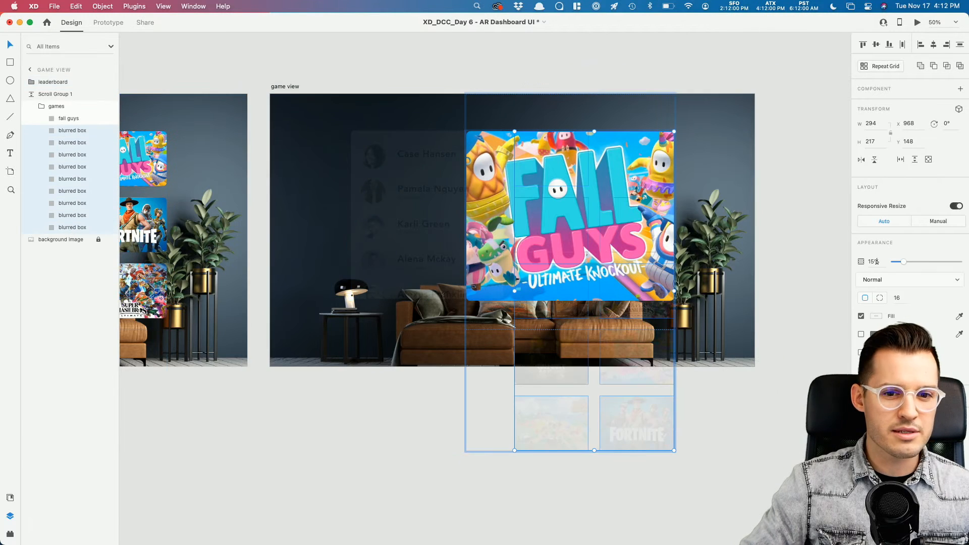
left_click_drag(900, 260, 894, 262)
Step: Copy the top player's name from AR Dashboard and paste it onto the game view leaderboard
left_click(458, 74)
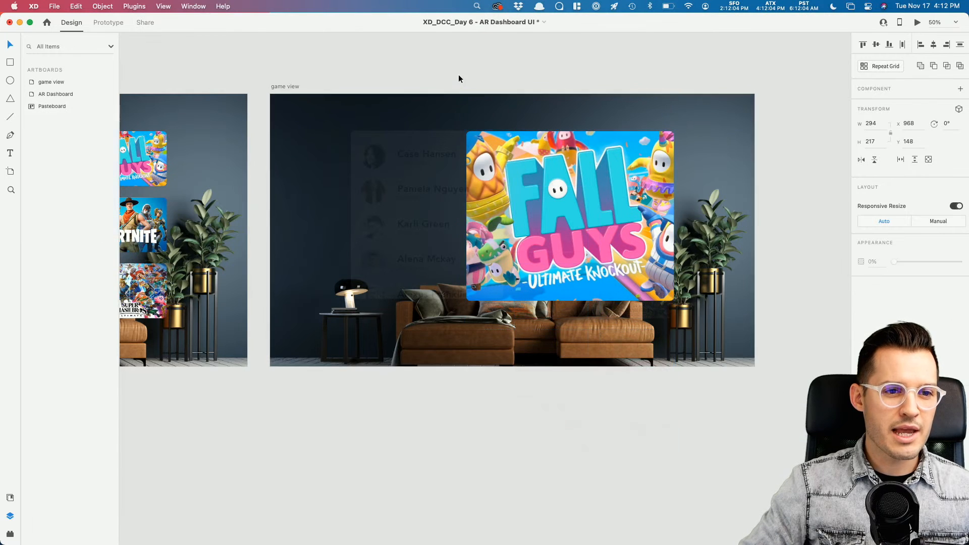
scroll(576, 73, "left", 5)
left_click_drag(580, 77, 731, 76)
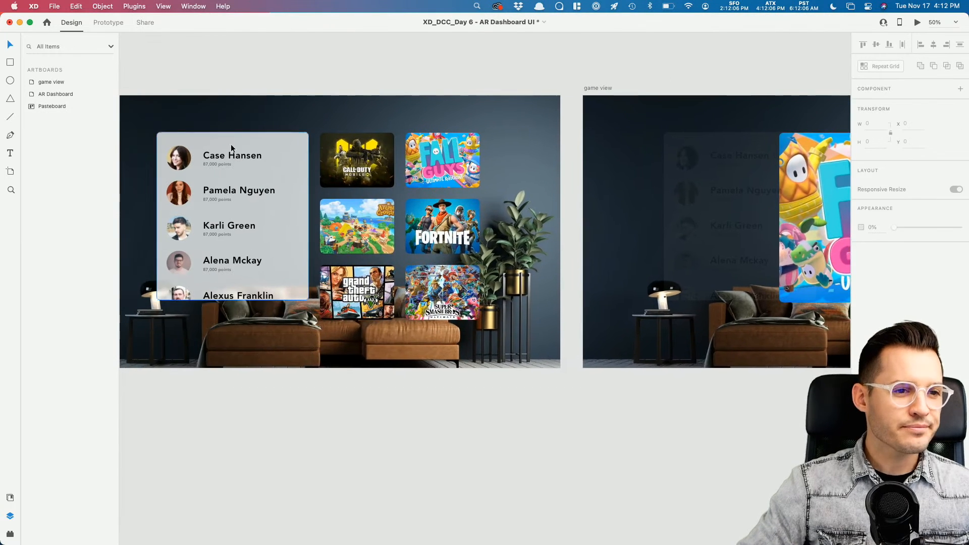
left_click(252, 154, "super")
left_click(658, 76)
left_click_drag(658, 75, 343, 87)
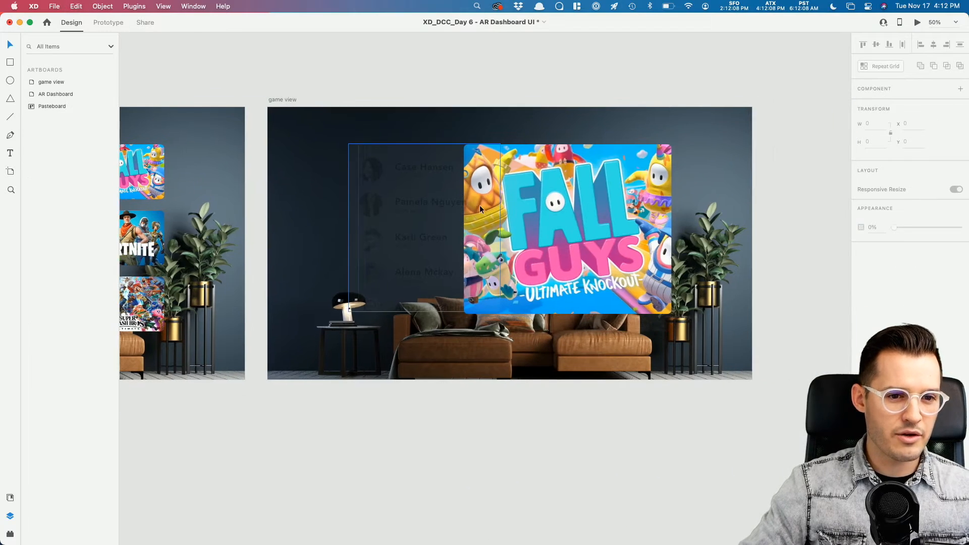
left_click(480, 206)
key("super+equal")
left_click_drag(493, 153, 569, 264)
key("super+v")
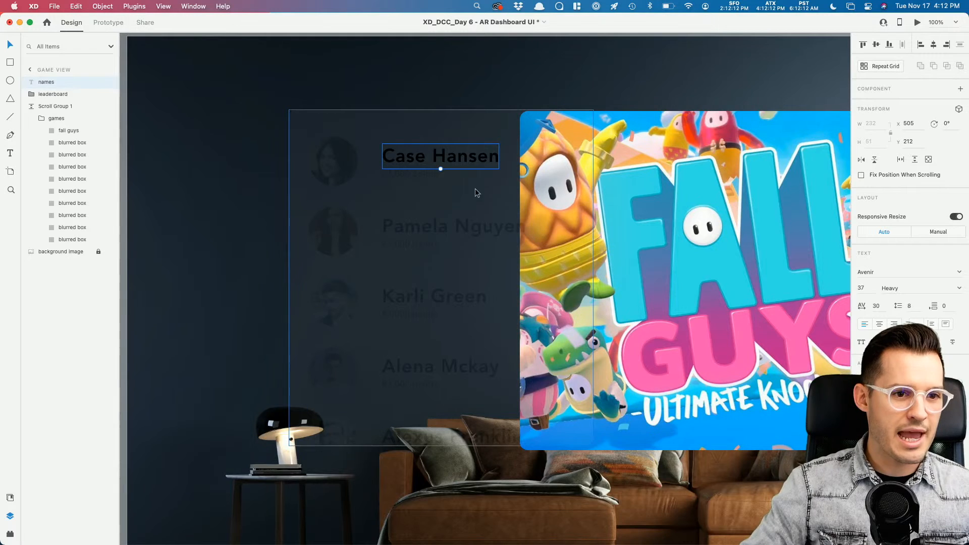
Step: Make the pasted name white (#FFFFFF) and move it to the leaderboard's top-left
left_click(874, 419)
type("fff")
key("Return")
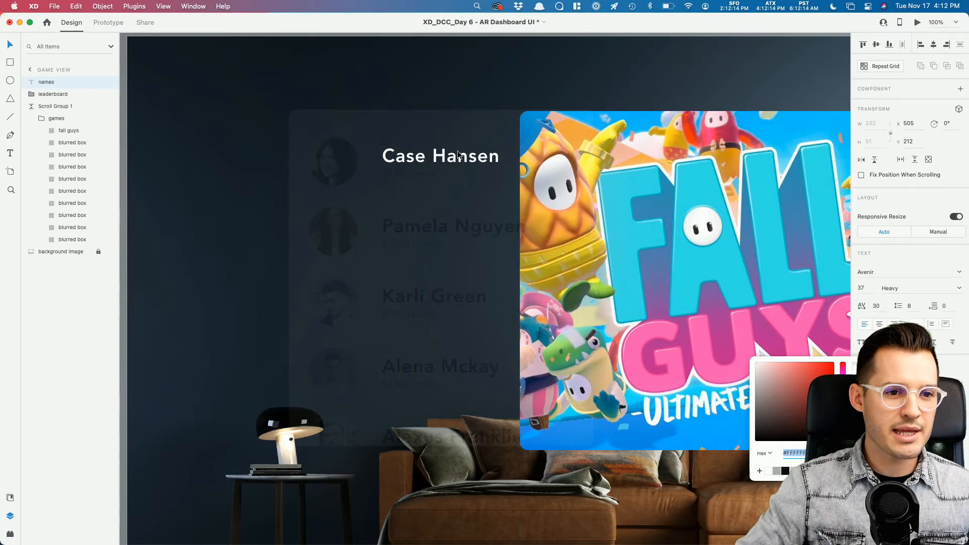
left_click_drag(458, 154, 378, 145)
Step: Trim the Fall Guys image's left edge inward, then reselect the pasted name
scroll(379, 147, "right", 5)
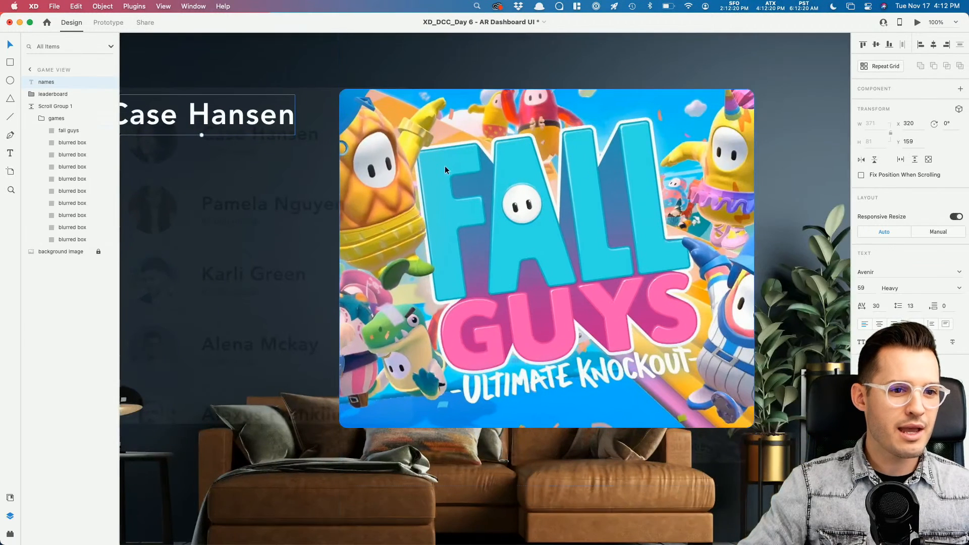
left_click(353, 260)
left_click_drag(339, 259, 387, 261)
scroll(292, 220, "left", 5)
left_click(493, 146)
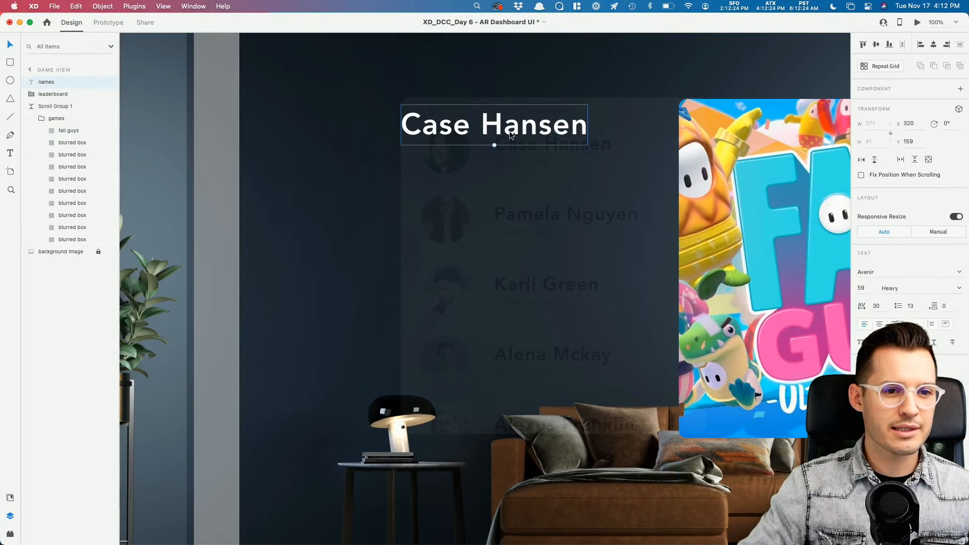
Step: Retype the name as 'Fall Guy', enlarge it to 79 pt, and reposition it
double_click(510, 145)
type("Fall Guy")
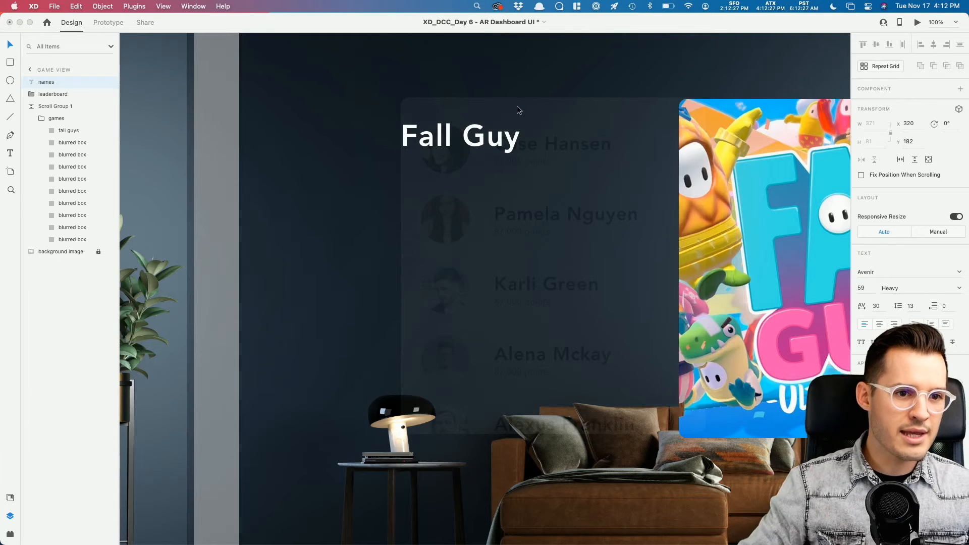
key("Escape")
scroll(516, 91, "right", 5)
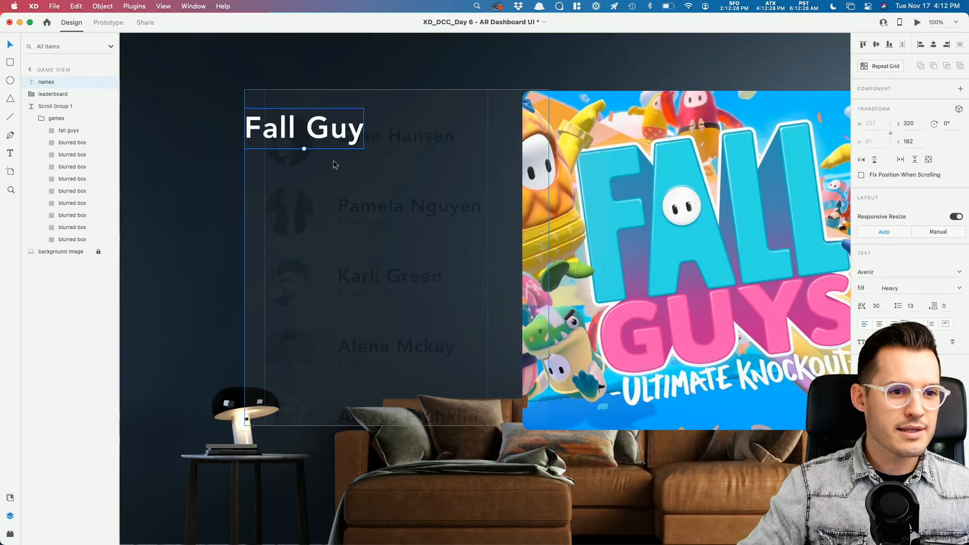
left_click_drag(304, 149, 314, 197)
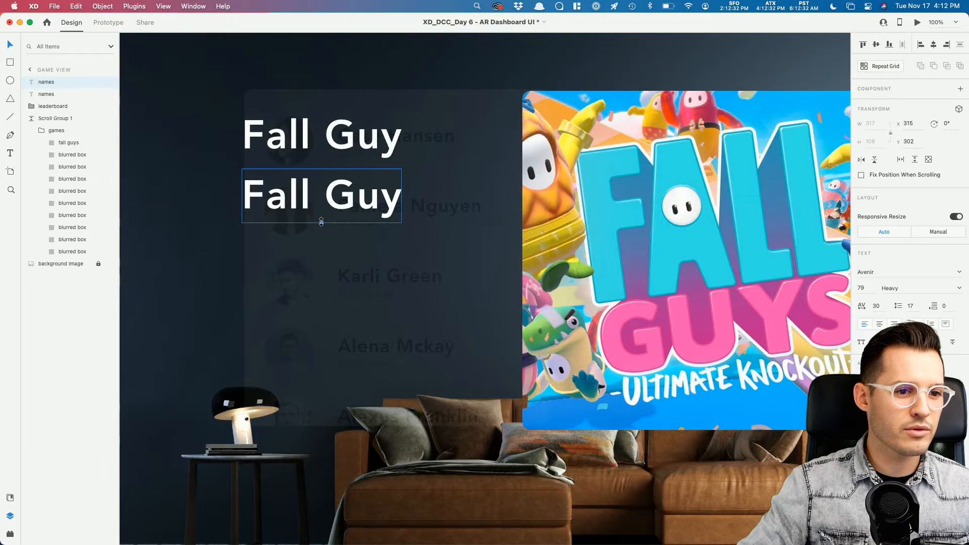
Step: Halve the copy beneath to 39.5 pt using 79/2 in Font Size
left_click(869, 288)
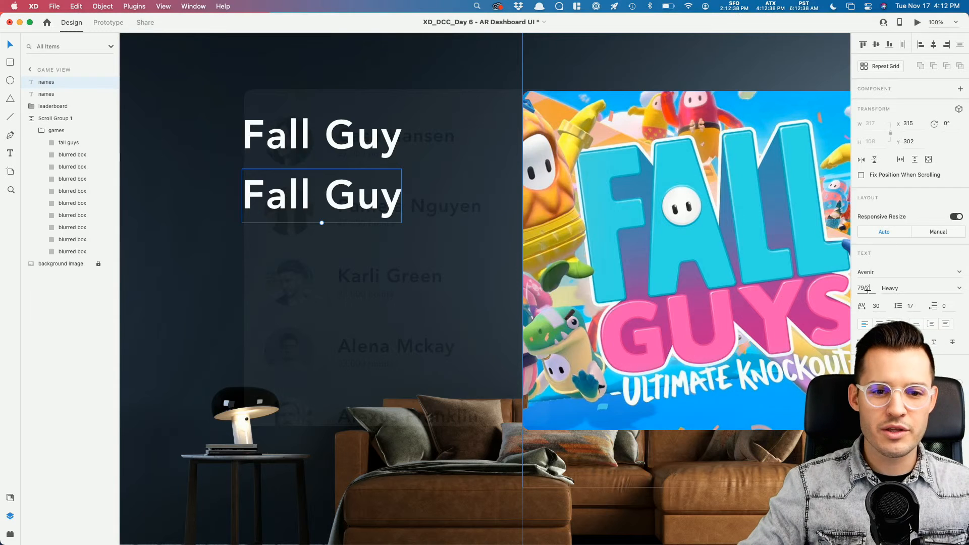
scroll(867, 292, "up", 5)
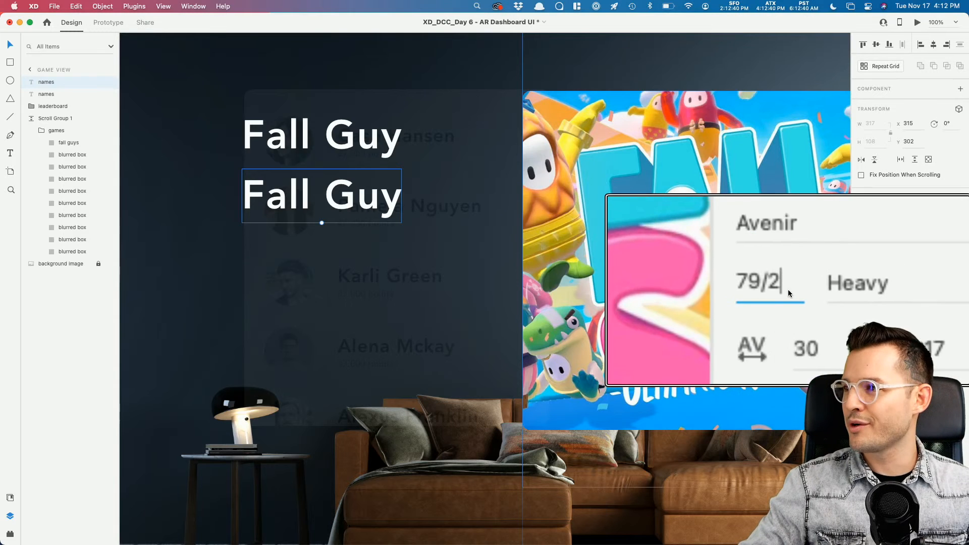
key("Return")
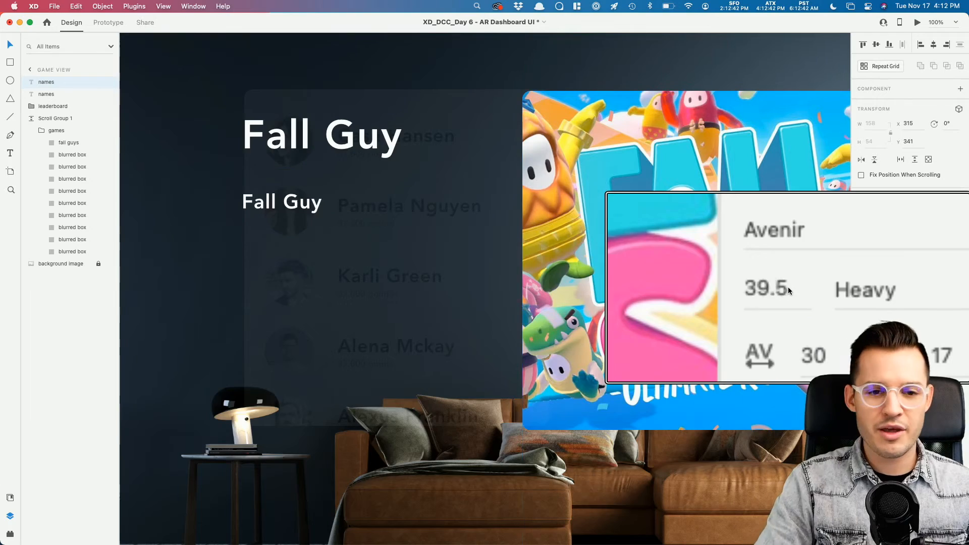
scroll(410, 302, "down", 8)
scroll(409, 300, "up", 3)
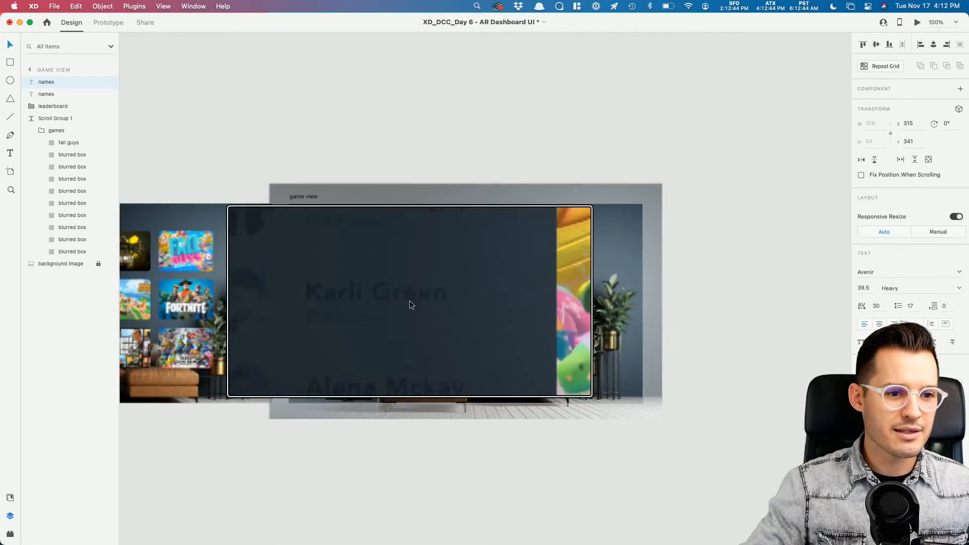
scroll(410, 301, "up", 5)
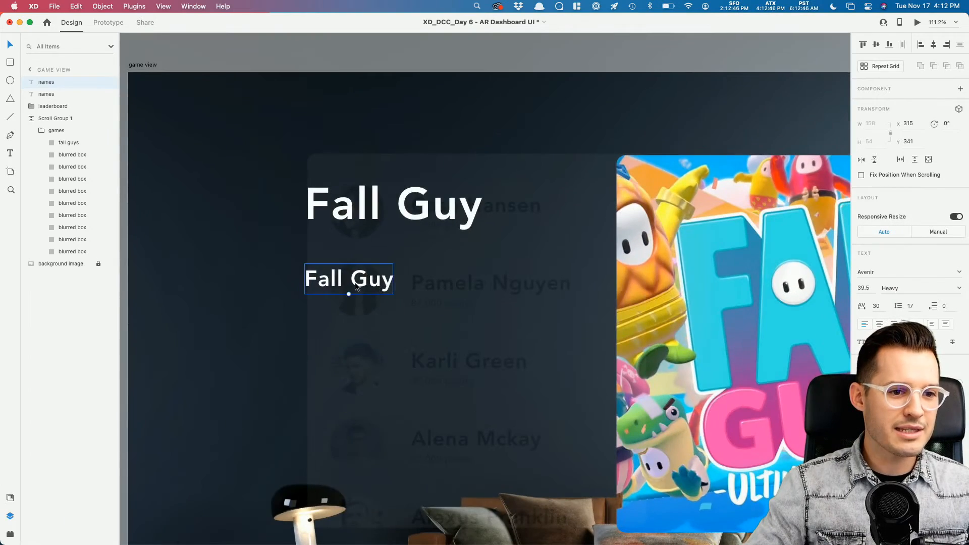
Step: Move the smaller line under the title, retype it 'Battle Royal', and set Book weight
left_click_drag(355, 286, 358, 257)
double_click(359, 255)
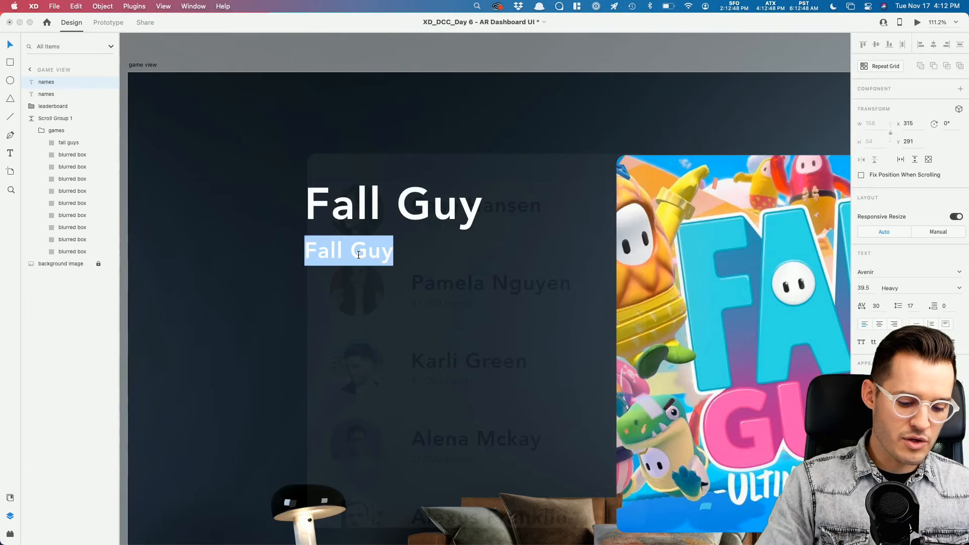
type("Battle Royal")
key("Escape")
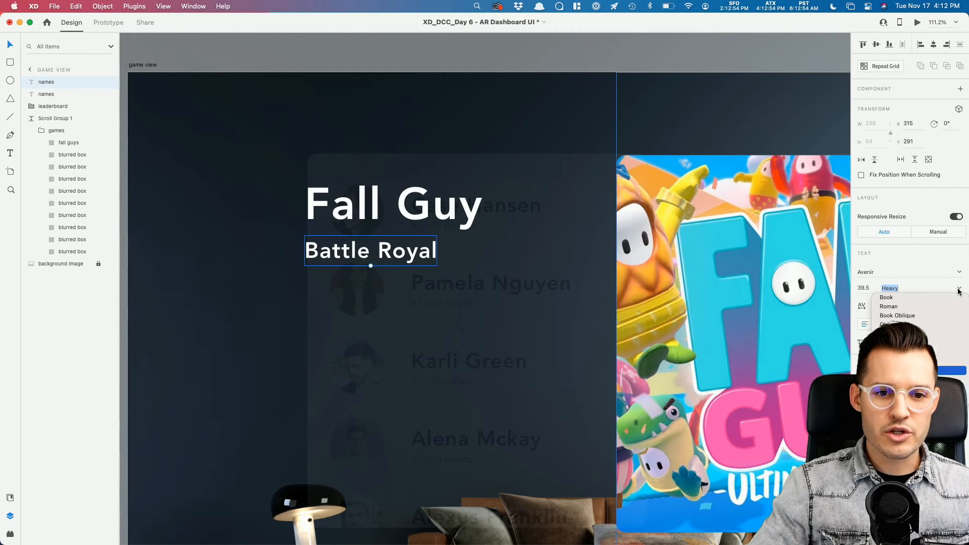
left_click(887, 298)
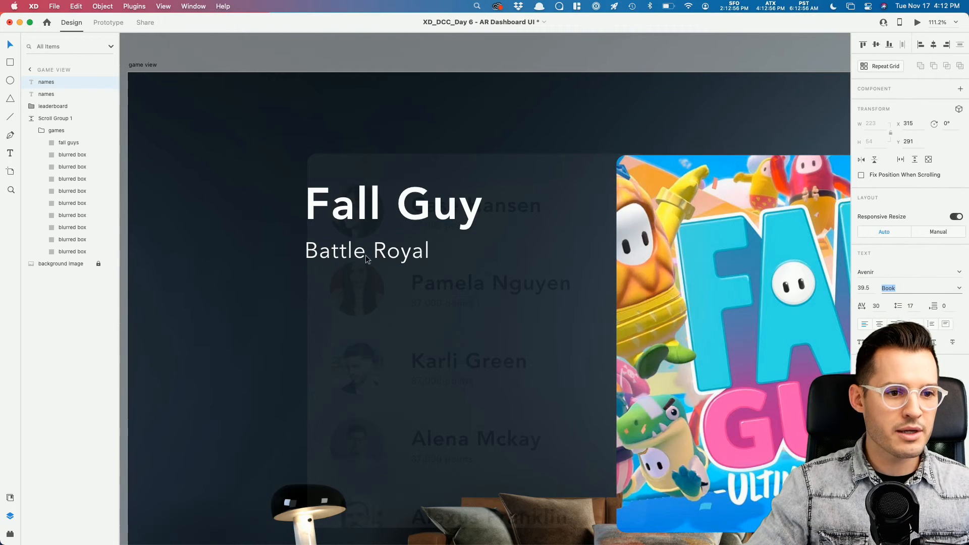
Step: Duplicate Battle Royal below as a fixed-width wrapping text box widened to 506
left_click_drag(367, 258, 376, 302)
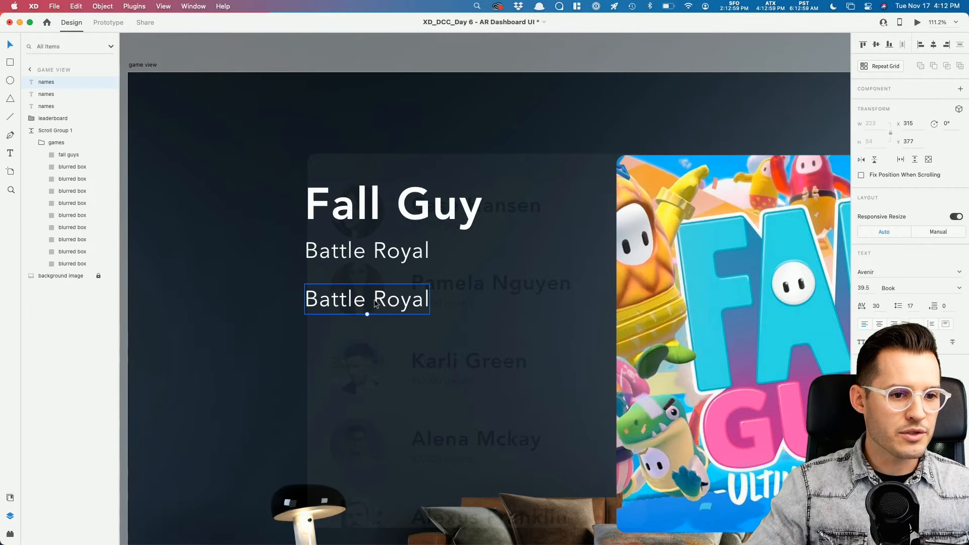
left_click(931, 324)
left_click_drag(511, 300, 579, 300)
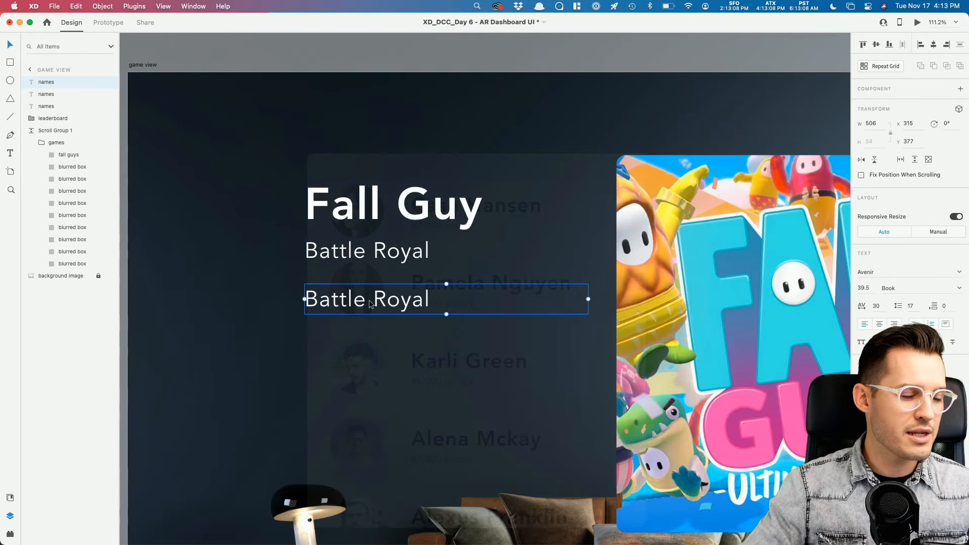
Step: Fill the copied box with a ContentGenerator Lorem Ipsum paragraph, then select its second half
left_click(11, 534)
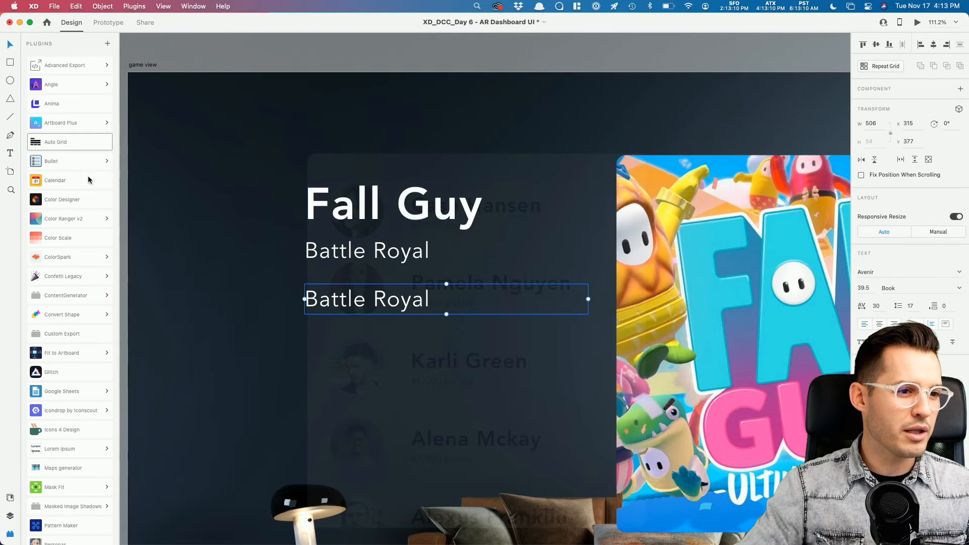
left_click(76, 300)
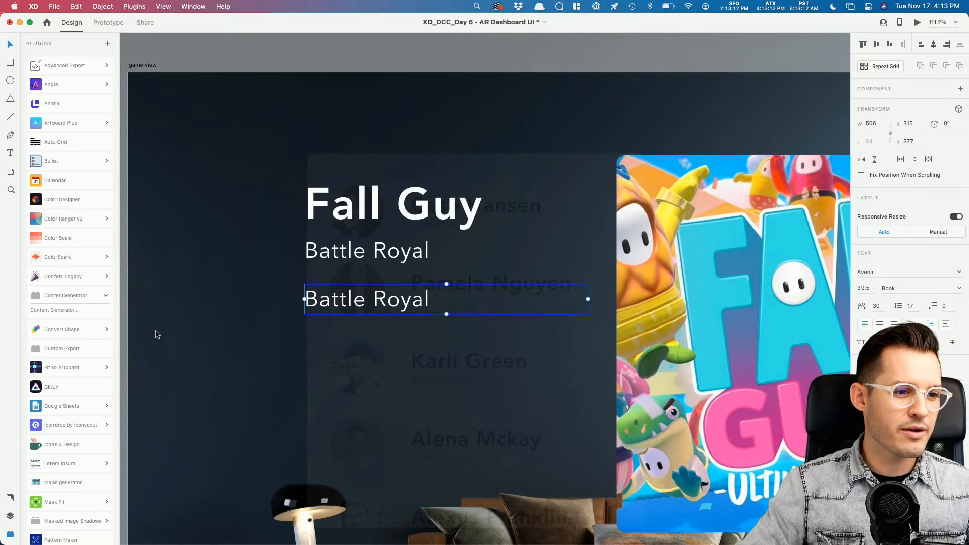
left_click(59, 310)
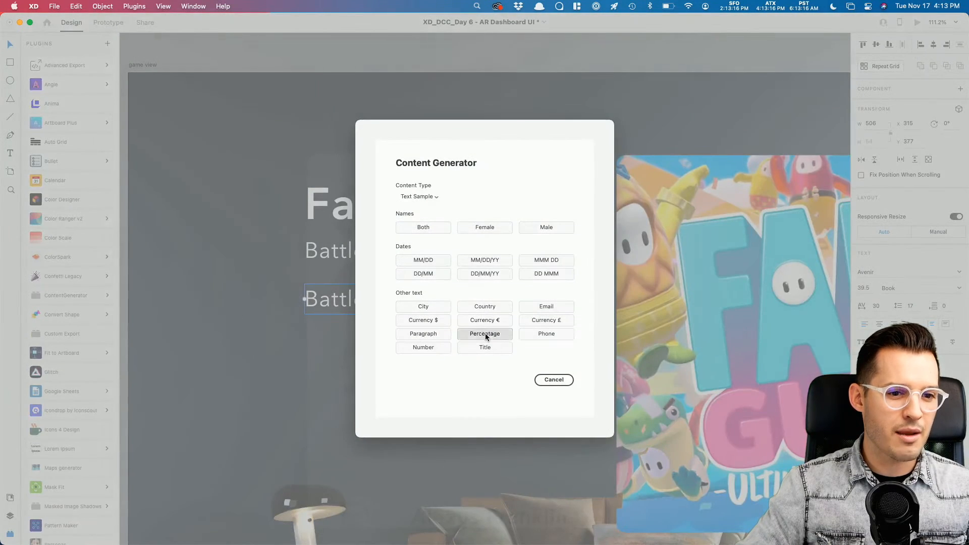
left_click(485, 335)
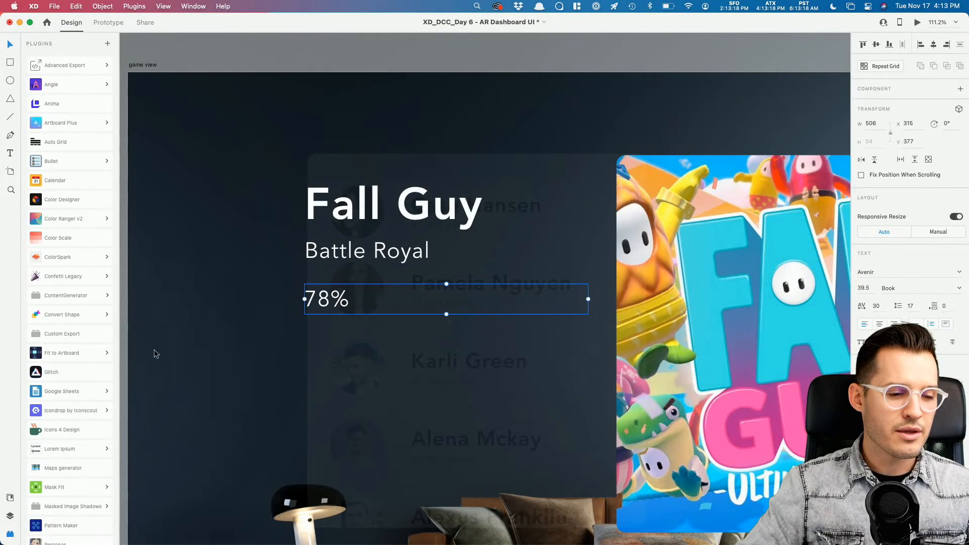
left_click(71, 296)
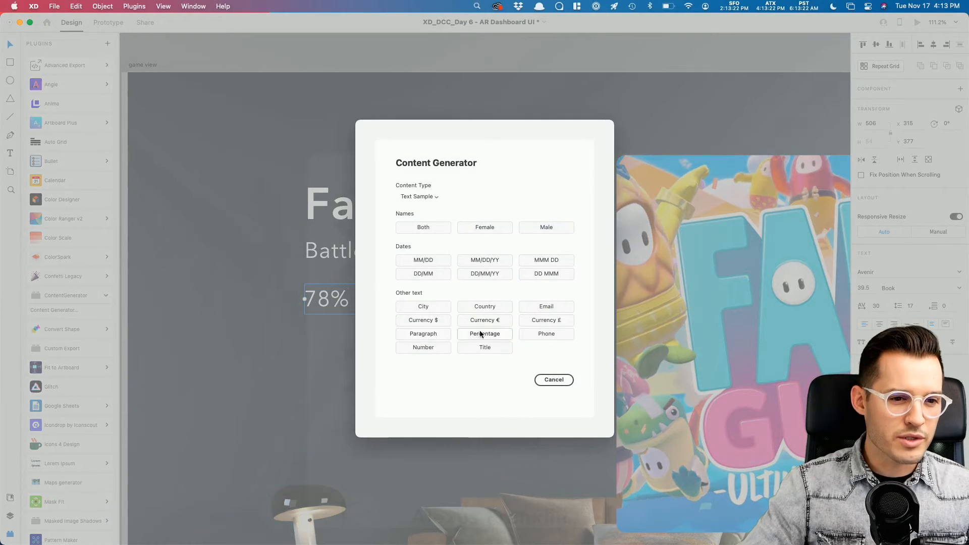
left_click(426, 335)
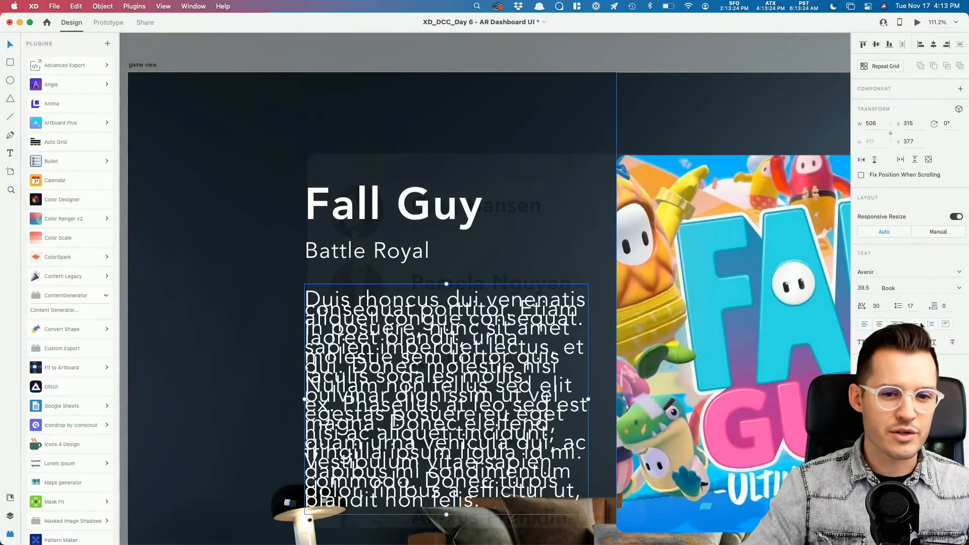
double_click(424, 404)
left_click_drag(398, 376, 568, 536)
Step: Delete the extra paragraph text and set line spacing 47 and font size 27.5
key("BackSpace")
key("Escape")
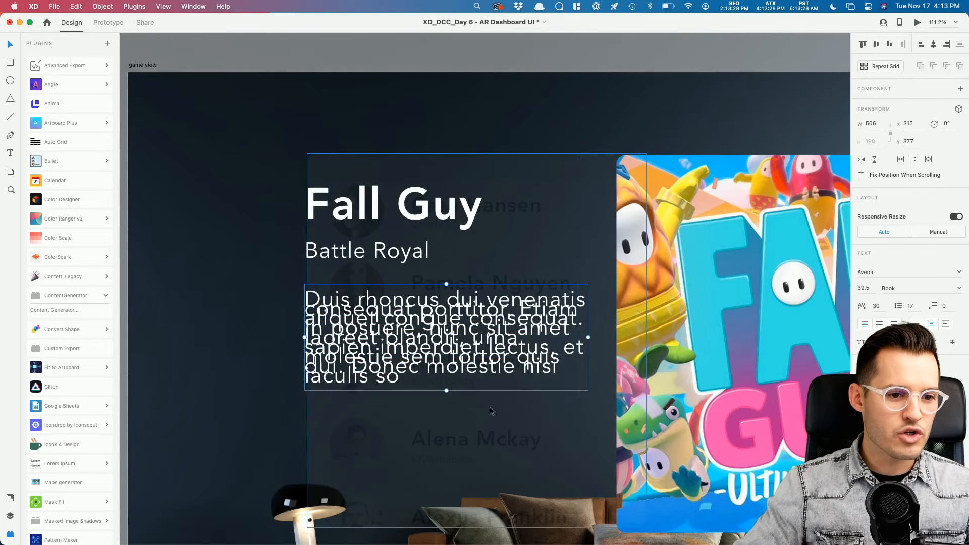
type("47")
key("Return")
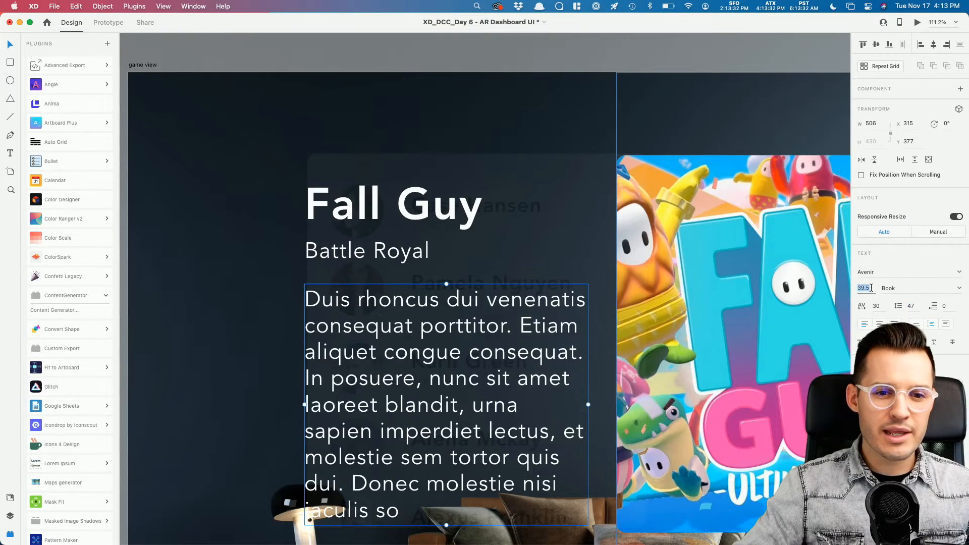
key("shift+Down")
key("Down")
key("Down")
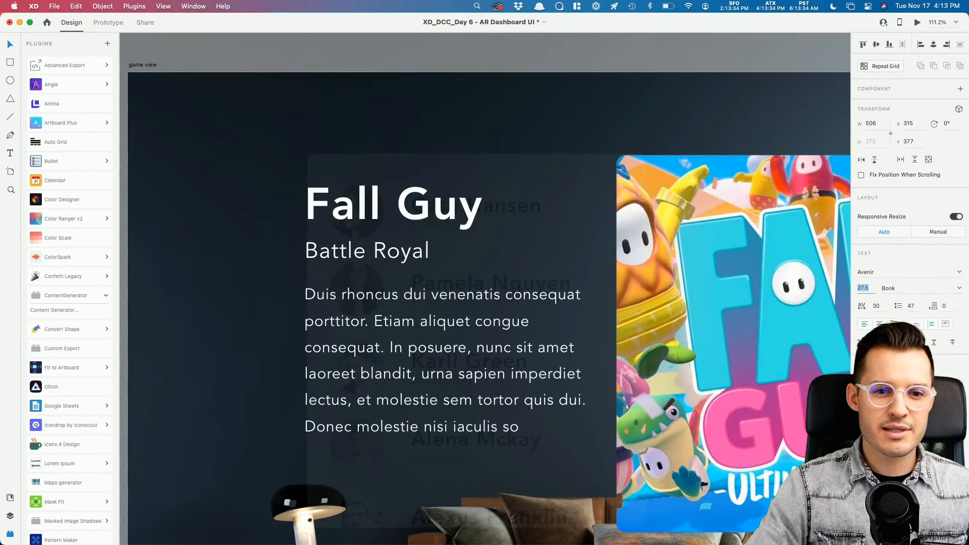
Step: Shrink Battle Royal to 31 at 50% opacity and raise the title, subtitle and paragraph
left_click(366, 248)
left_click_drag(365, 245, 357, 239)
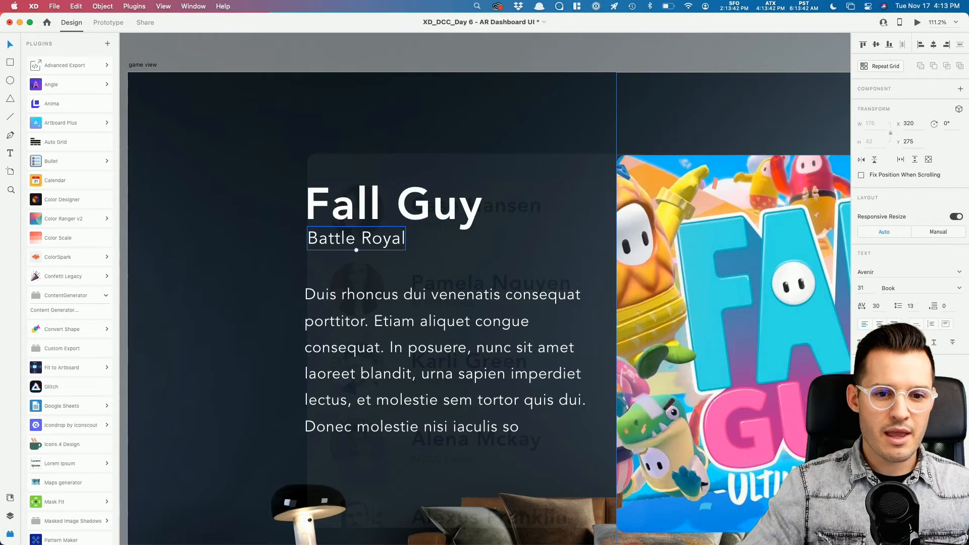
key("5")
left_click_drag(382, 303, 382, 292)
left_click(363, 232, "shift")
left_click(363, 208, "shift")
left_click_drag(363, 205, 364, 183)
Step: Draw a 440 × 88 rectangle below the description paragraph
scroll(452, 241, "down", 3)
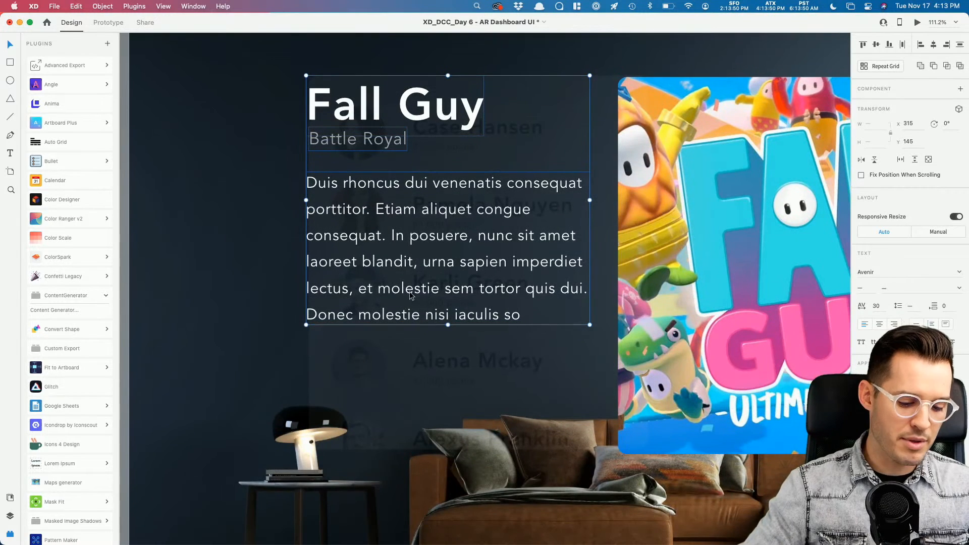
key("r")
left_click_drag(309, 353, 556, 402)
Step: Remove the rectangle's border and fill it with cyan sampled from the Fall Guys art
left_click(860, 345)
key("i")
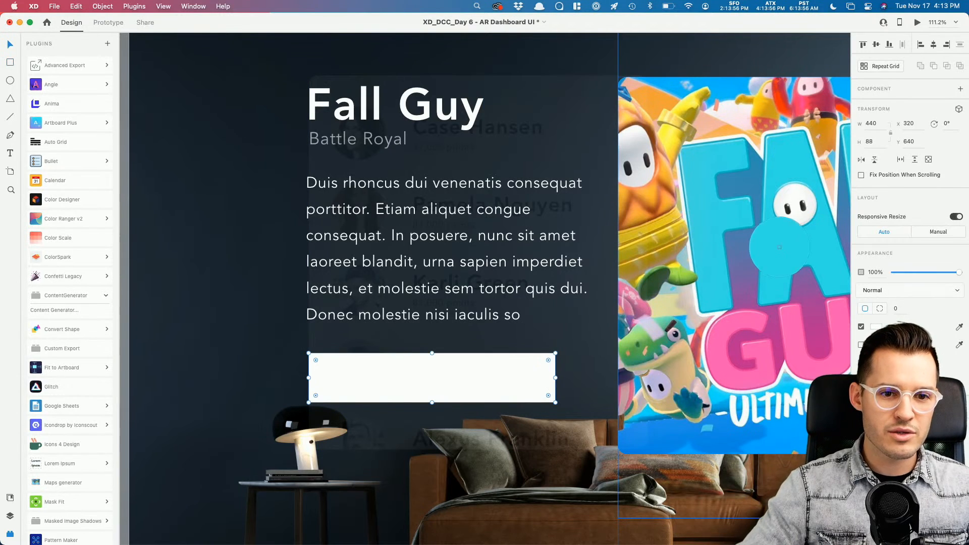
left_click(774, 247)
Step: Place a copy of the Fall Guy title on the rectangle, retyped as 'Play Now'
left_click(368, 102)
left_click_drag(367, 102, 396, 366)
key("super+shift+bracketright")
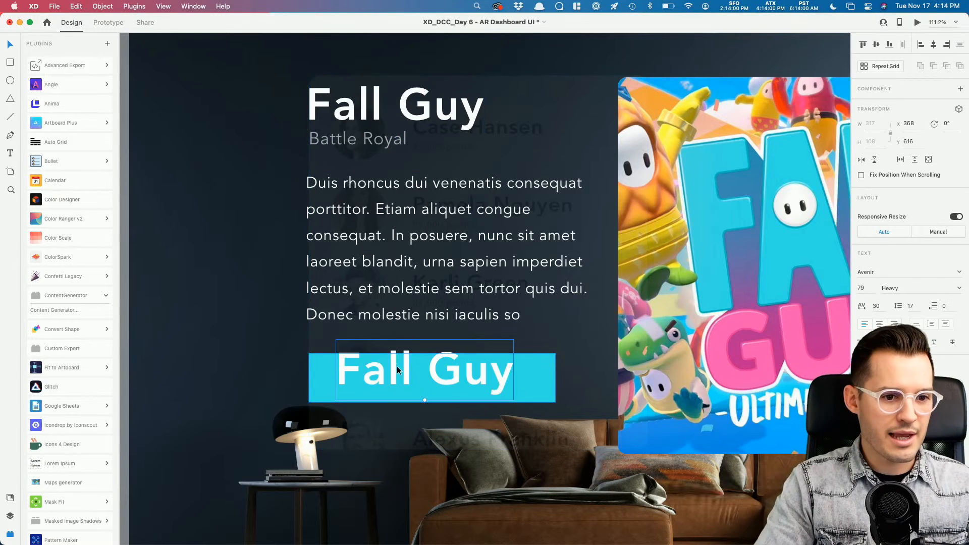
key("Return")
type("Play Now")
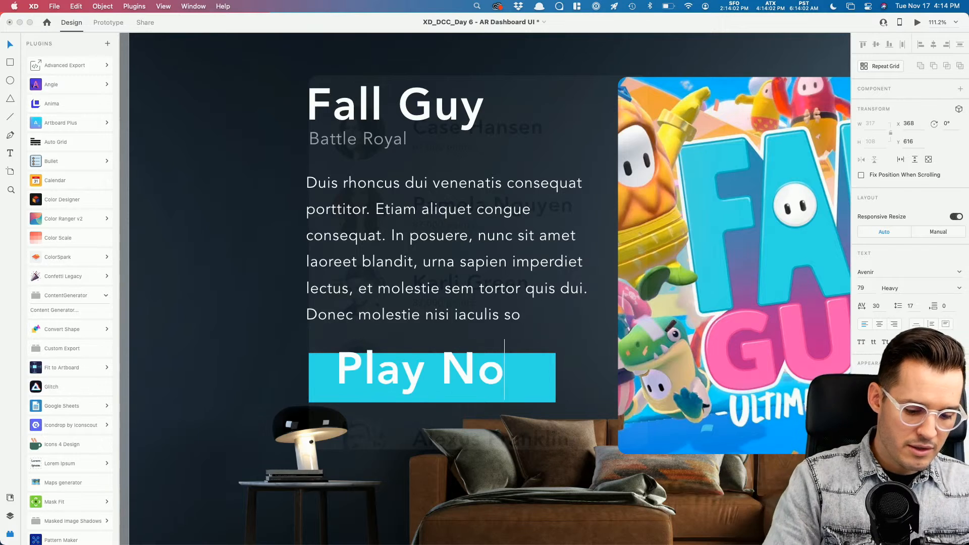
key("Escape")
left_click_drag(439, 400, 442, 378)
Step: Round the button's corners to 44, scale the label to fit, and group them
left_click(530, 367)
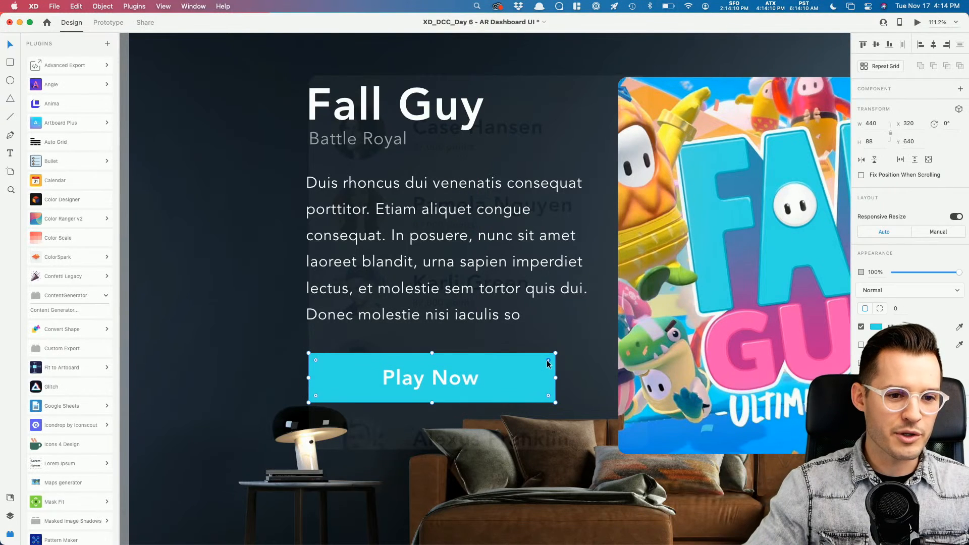
left_click_drag(549, 365, 416, 433)
left_click(410, 408)
left_click(454, 382)
left_click(454, 404)
left_click(462, 475)
left_click(433, 394)
left_click_drag(430, 395, 431, 389)
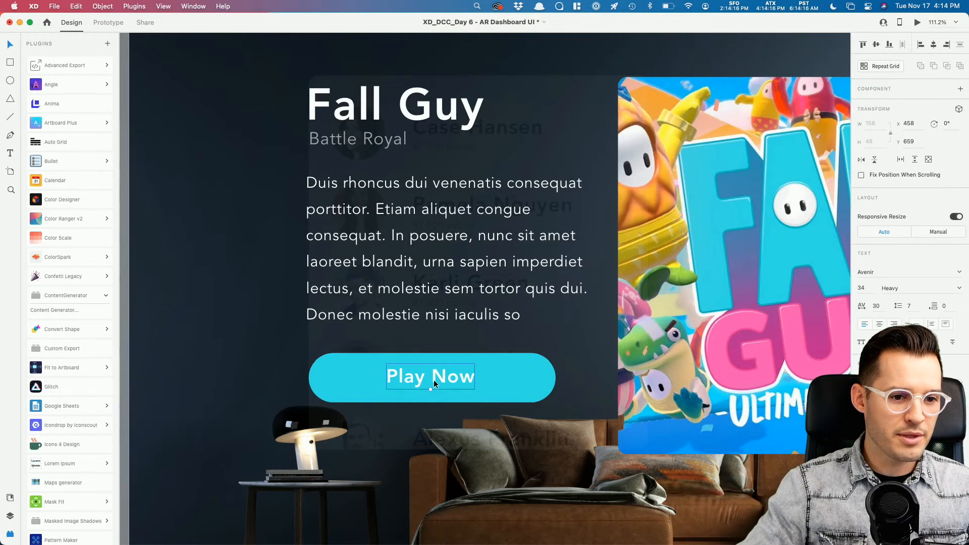
key("Escape")
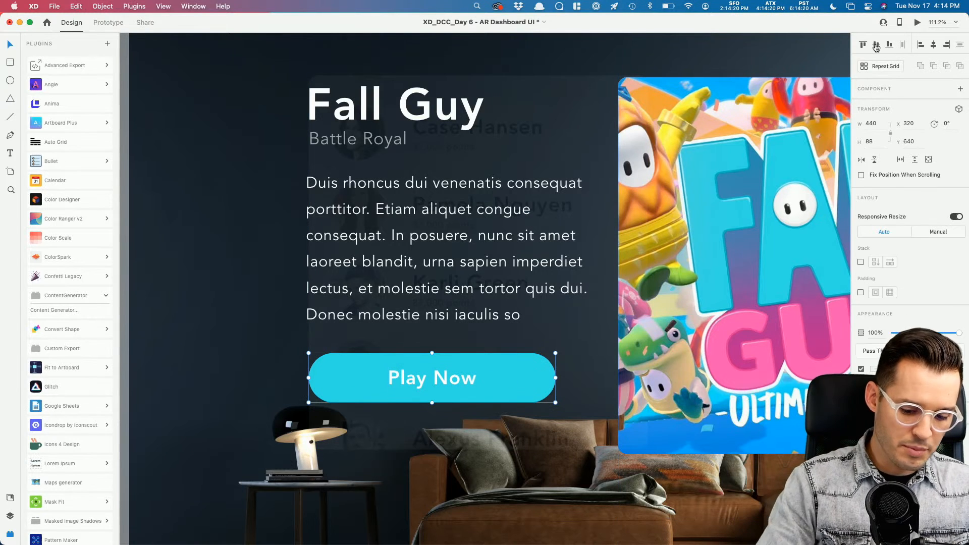
Step: Make the Play Now button a component and group it with the title, subtitle and paragraph
key("super+k")
key("super+minus")
key("super+minus")
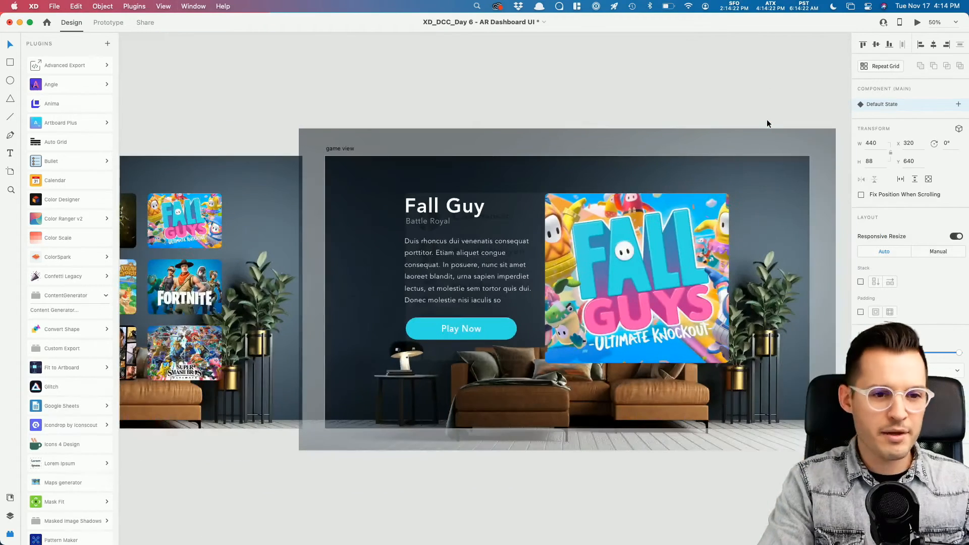
left_click(470, 267, "shift")
left_click(426, 220, "shift")
left_click(429, 209, "shift")
key("super+g")
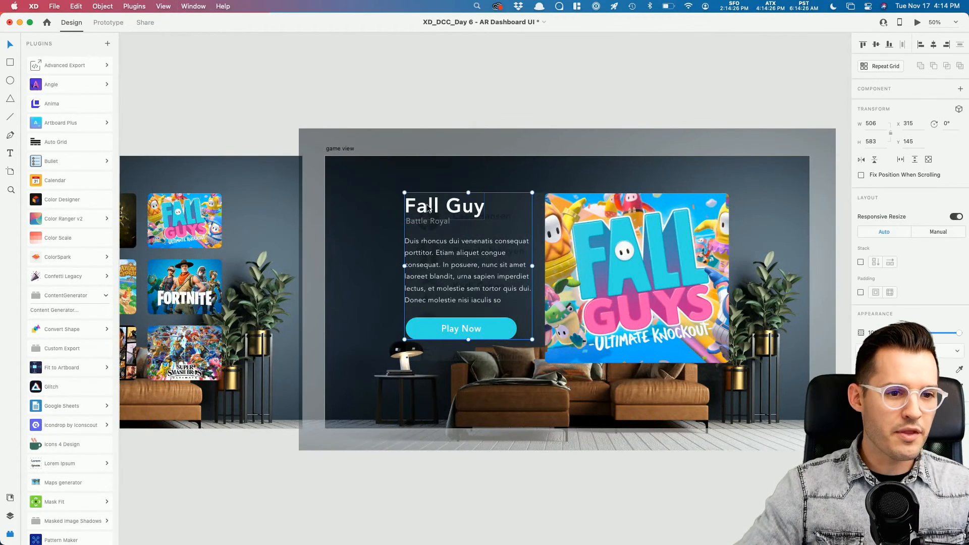
Step: Rename the new group 'game detail' in the Layers panel
key("super+y")
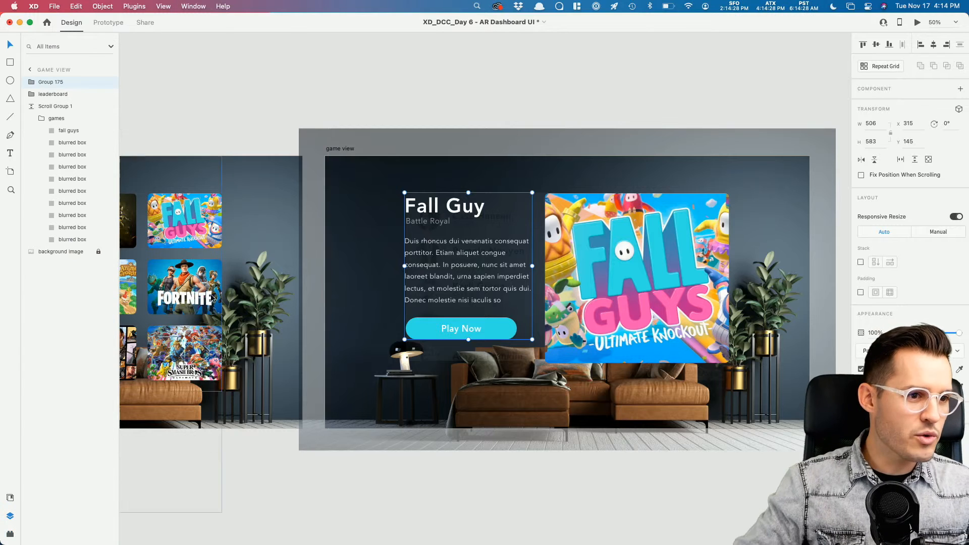
left_click(30, 106)
double_click(43, 83)
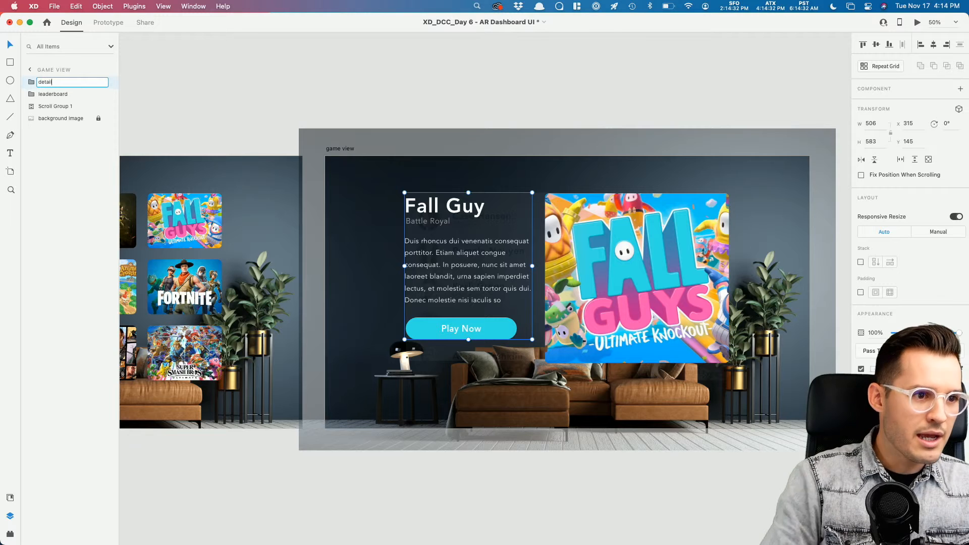
key("Return")
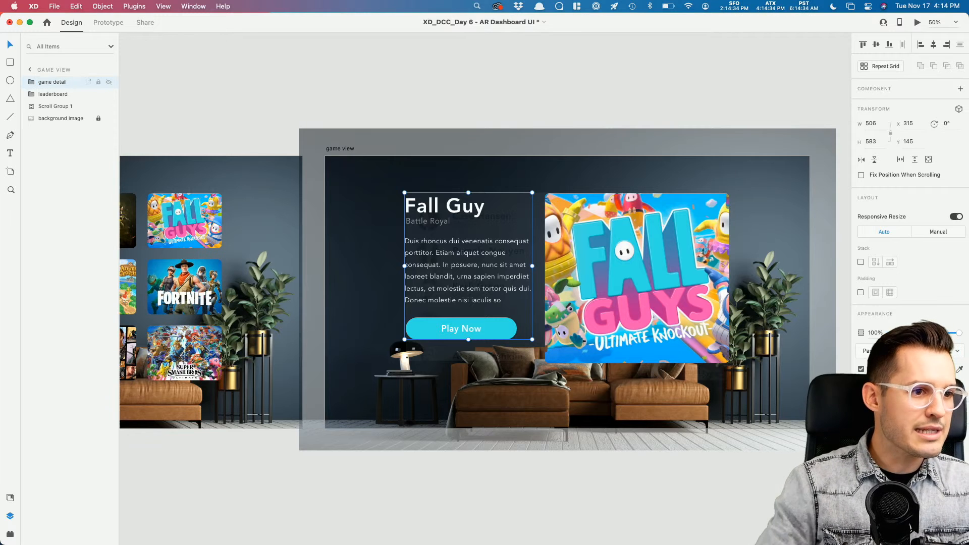
left_click(428, 87)
scroll(454, 86, "left", 6)
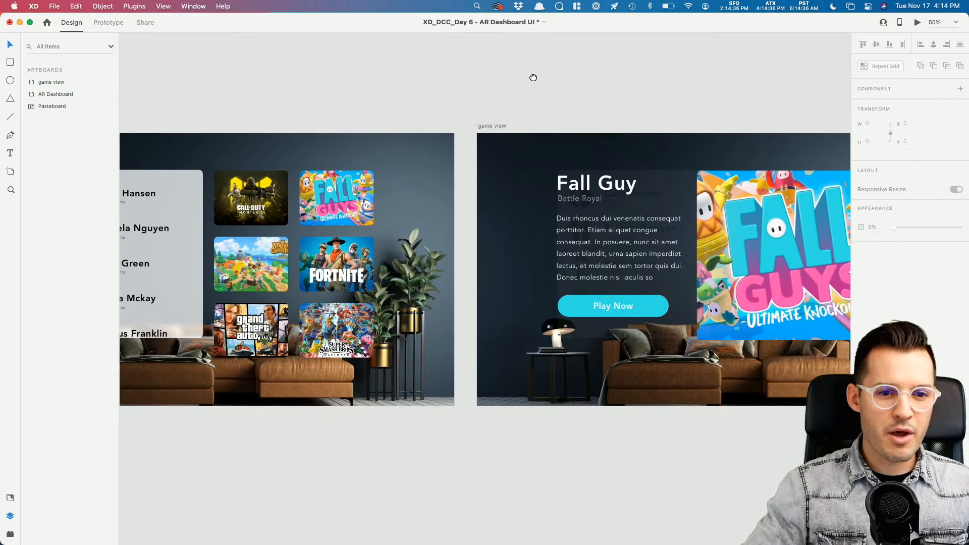
left_click(590, 215)
scroll(581, 212, "right", 4)
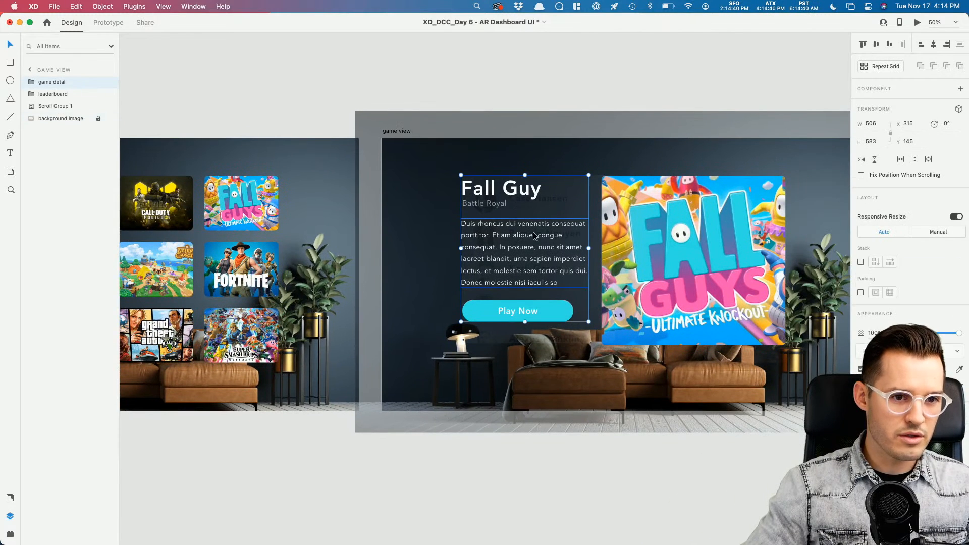
scroll(552, 92, "left", 12)
Step: Paste the game detail group into AR Dashboard and set its opacity to 0
left_click(558, 171)
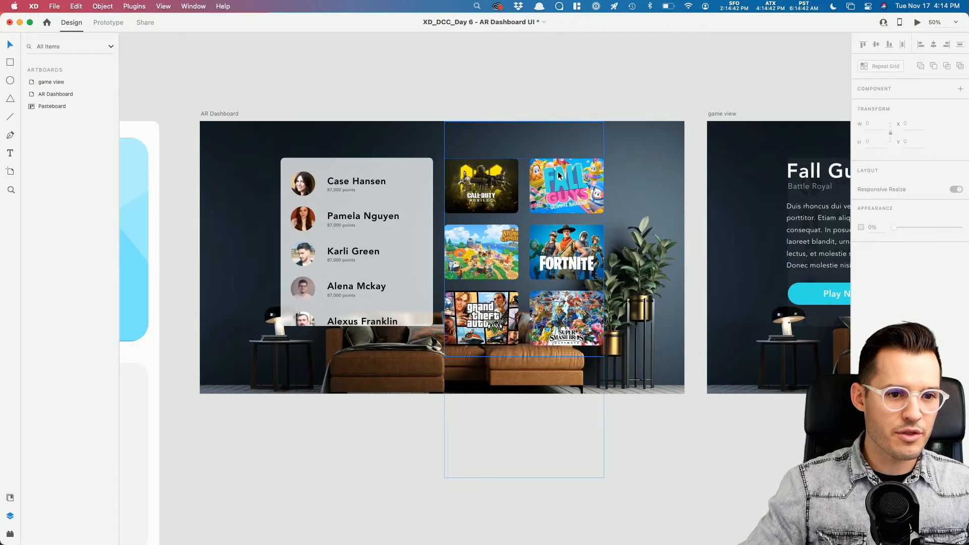
key("super+v")
left_click_drag(329, 218, 491, 230)
left_click_drag(958, 333, 746, 348)
left_click(763, 85)
Step: Enable 3D Transform on the game view's Fall Guys image, rotate Y to -16°, and raise it to Y 72.67
left_click_drag(791, 78, 438, 81)
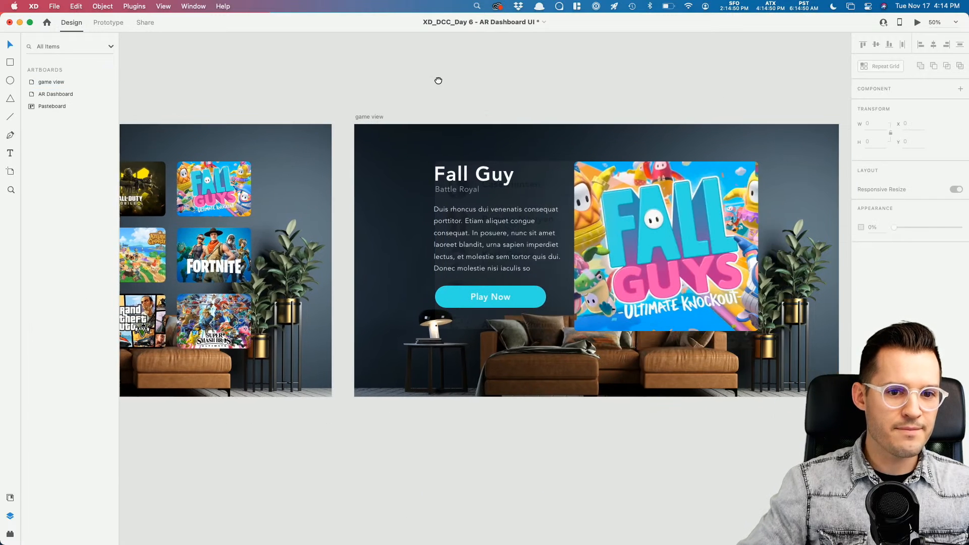
left_click(667, 214)
double_click(667, 214)
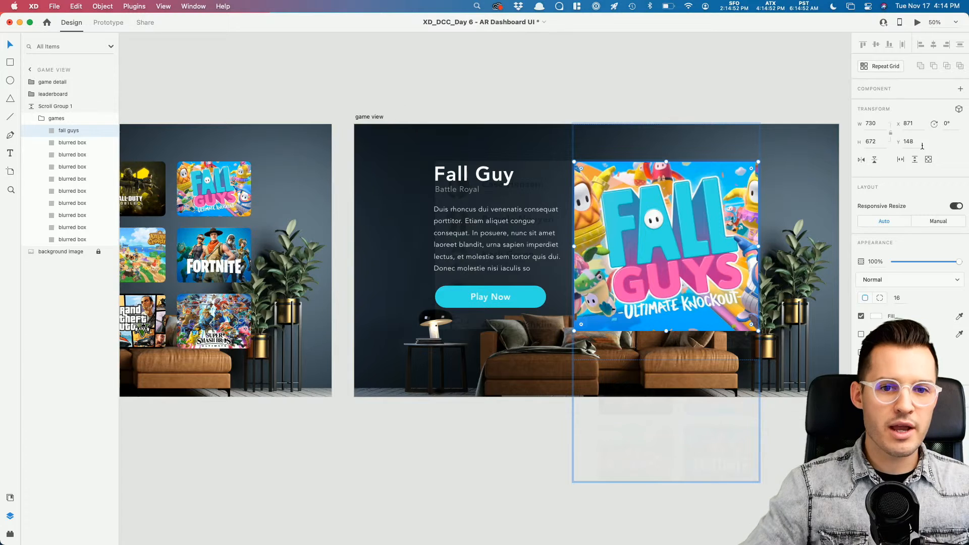
left_click(959, 110)
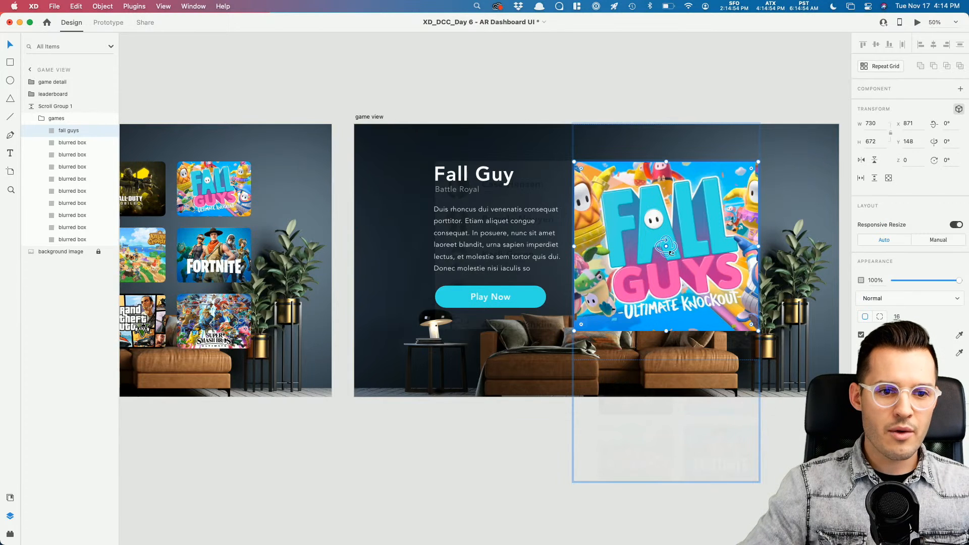
left_click_drag(671, 251, 655, 254)
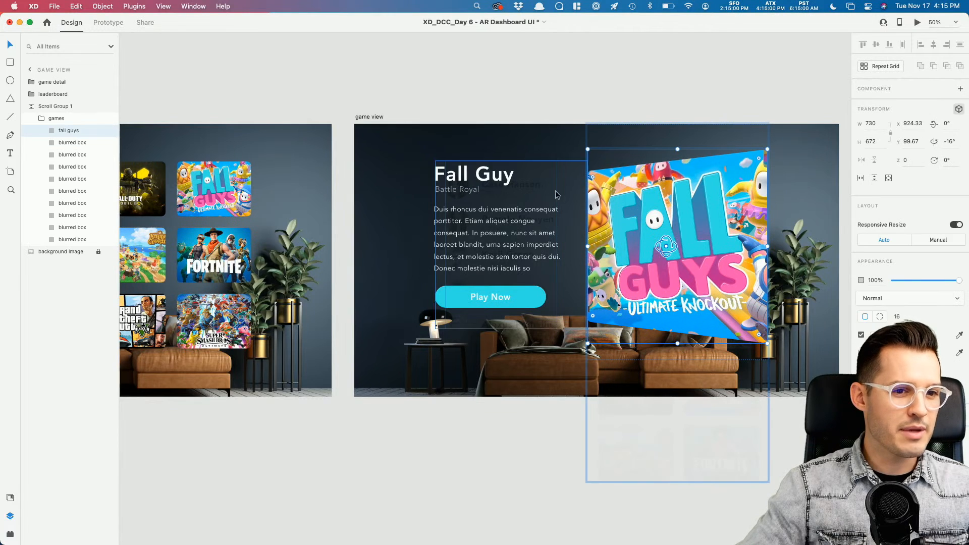
left_click_drag(675, 195, 674, 186)
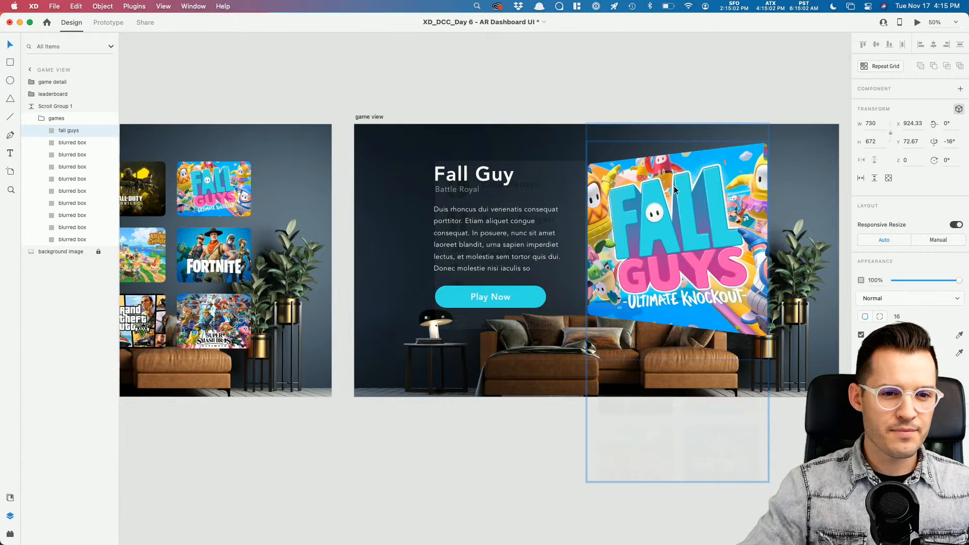
left_click(633, 94)
scroll(605, 93, "left", 5)
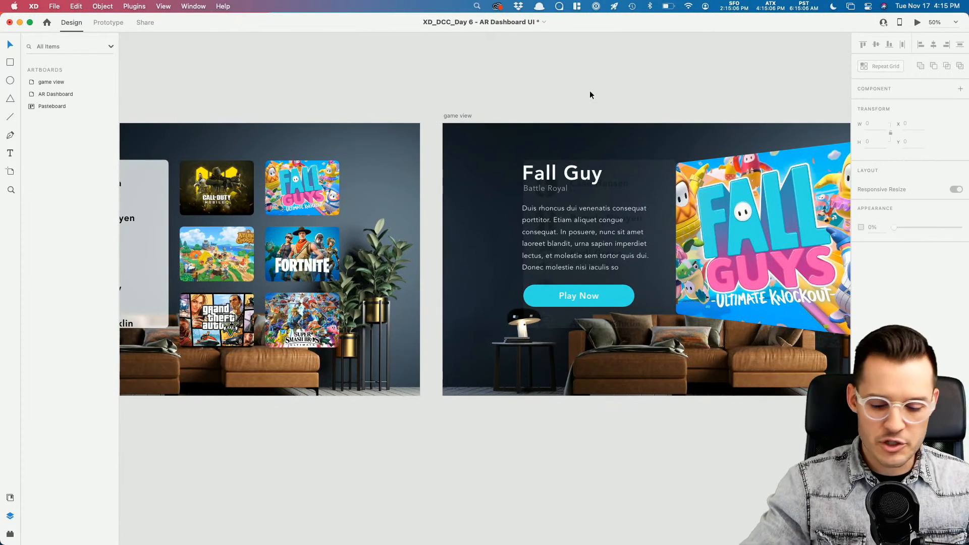
key("super+minus")
Step: In Prototype mode, wire the dashboard's Fall Guys thumbnail to game view and the game view image back
scroll(636, 91, "left", 6)
left_click(243, 142)
left_click(108, 22)
left_click(492, 194)
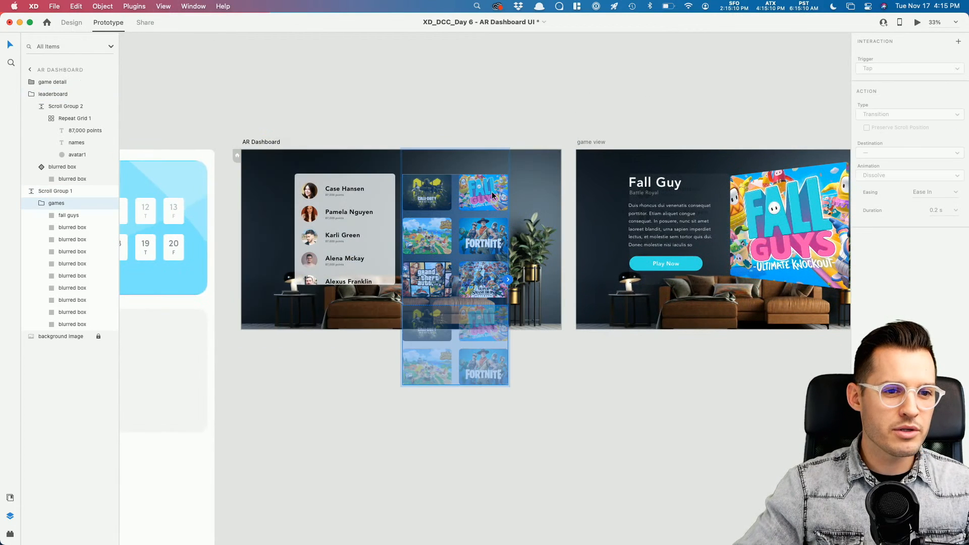
left_click(492, 191)
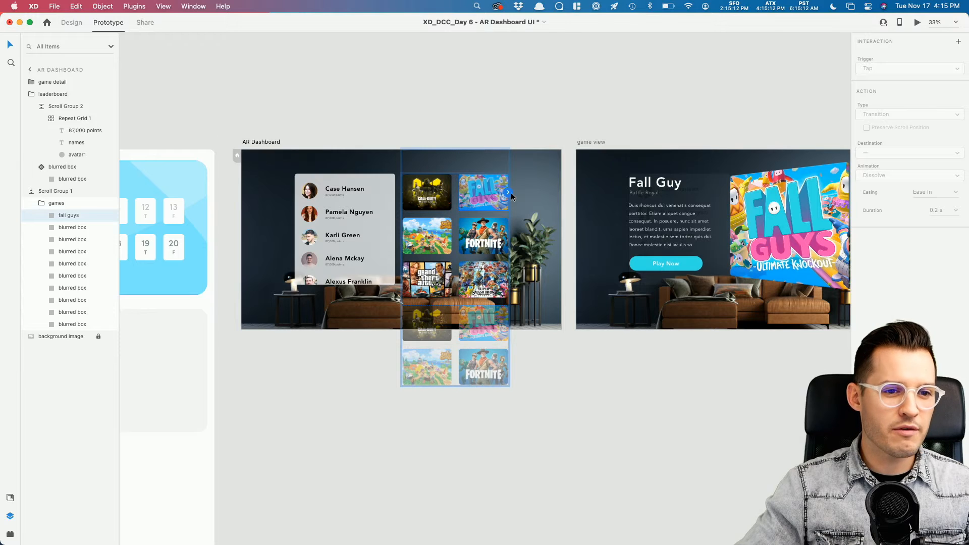
left_click_drag(508, 192, 787, 206)
scroll(734, 135, "right", 3)
left_click(664, 206)
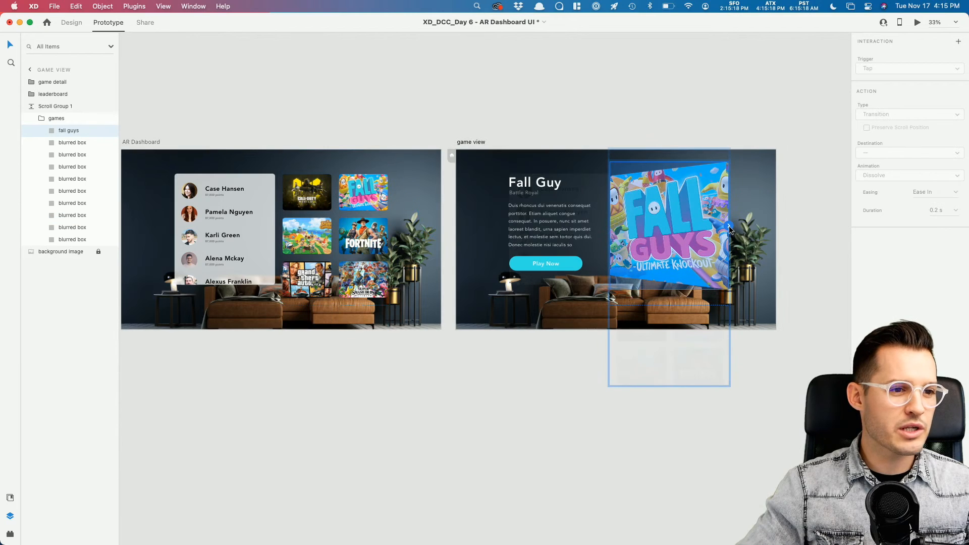
left_click_drag(729, 228, 333, 213)
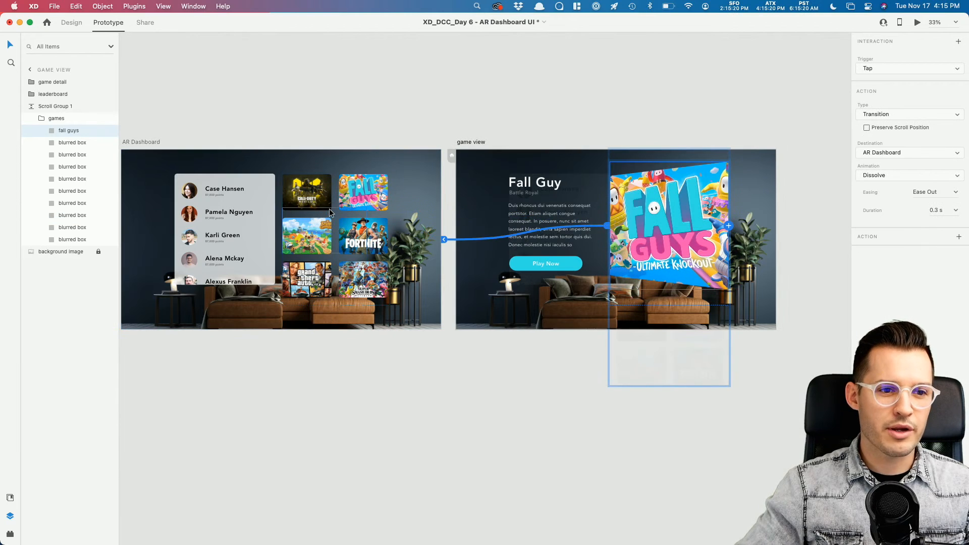
Step: Set the Fall Guys thumbnail transition to Auto-Animate with Snap easing and 0.5 s duration
left_click(362, 193)
left_click(903, 115)
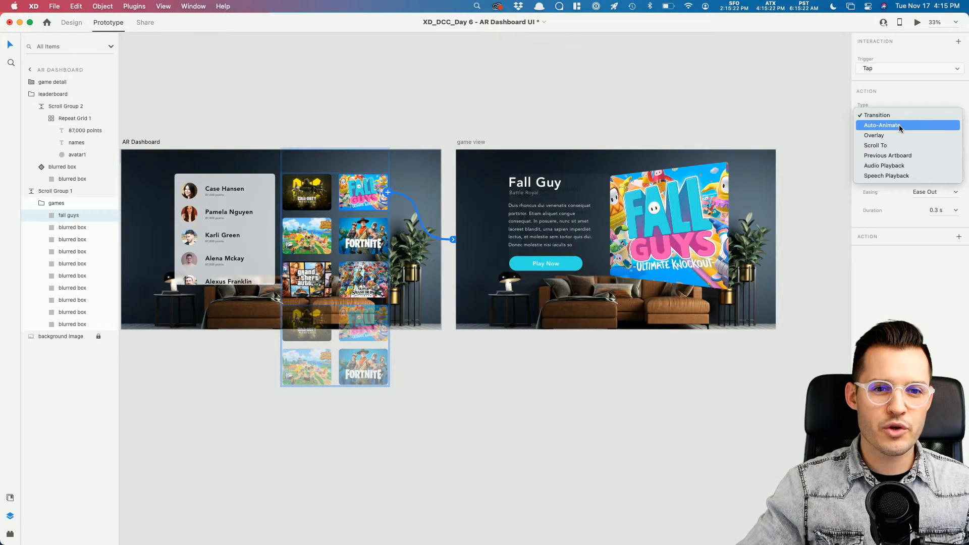
left_click(899, 126)
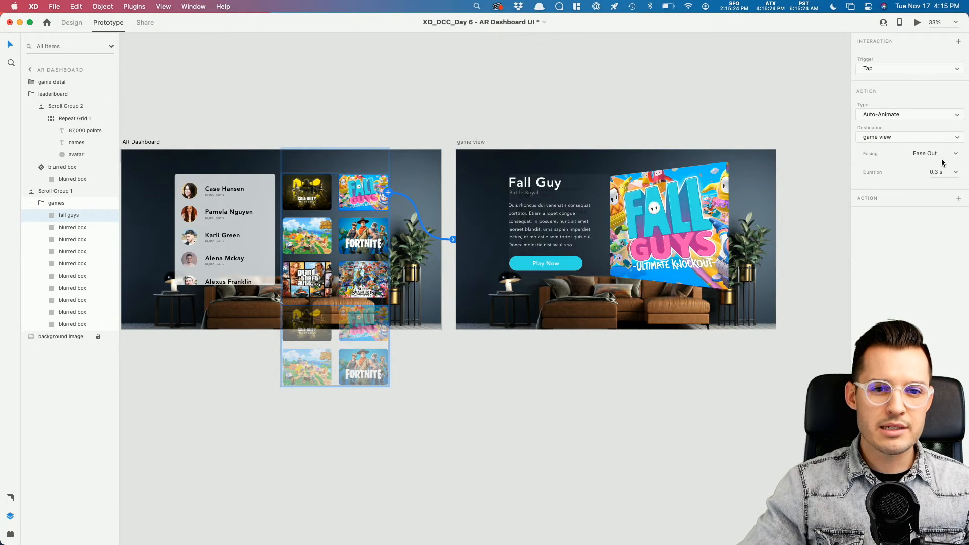
left_click(956, 154)
left_click(919, 200)
left_click(937, 173)
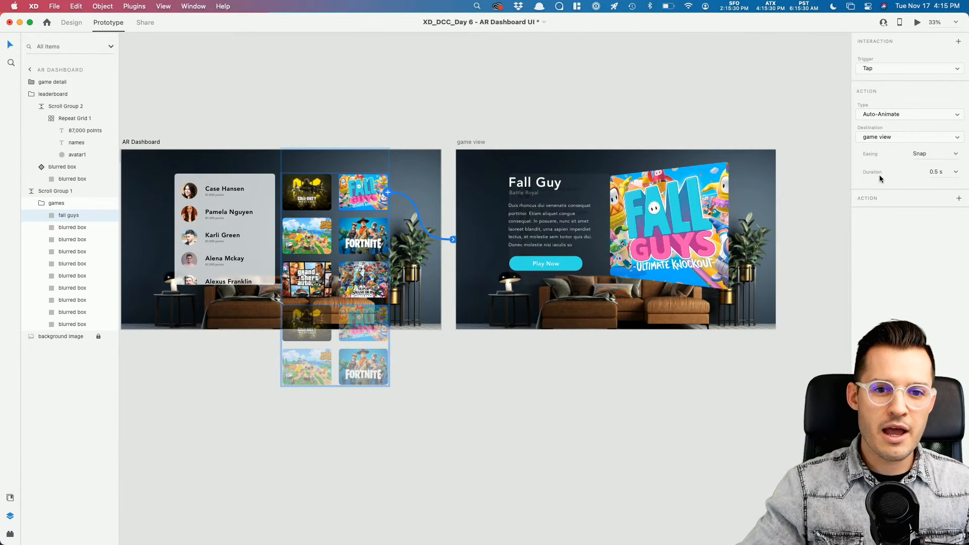
Step: Replace the game view Fall Guys tap link with a fresh link back to AR Dashboard
left_click(634, 211)
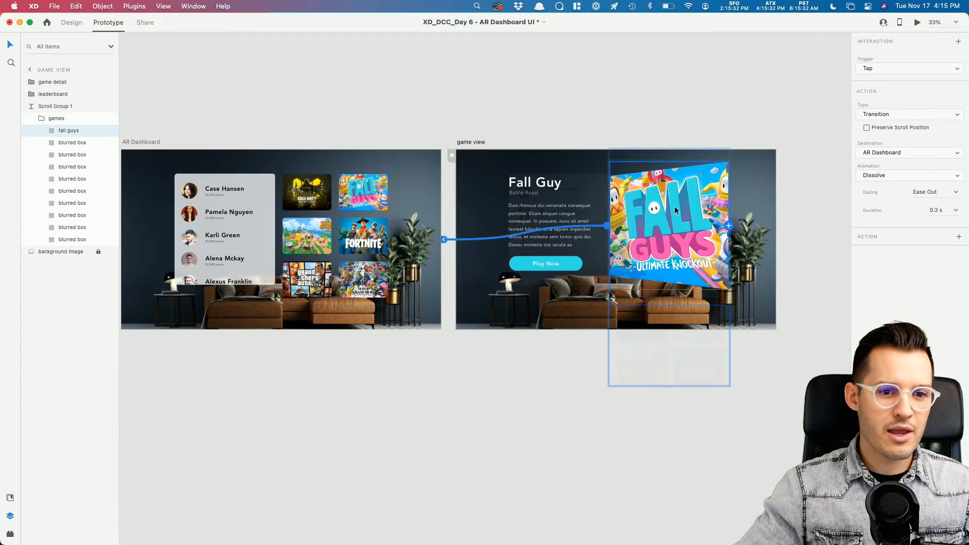
left_click(467, 239)
key("Delete")
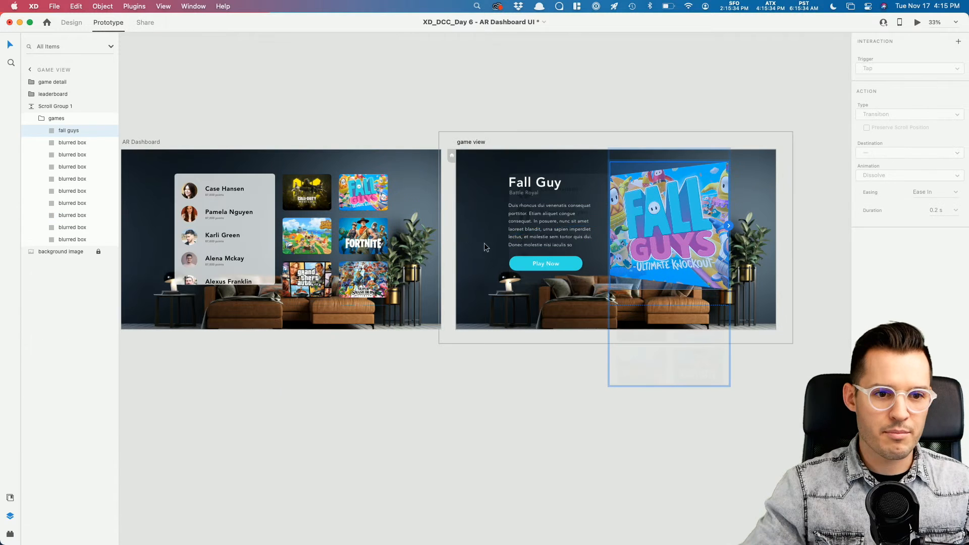
left_click_drag(728, 225, 403, 220)
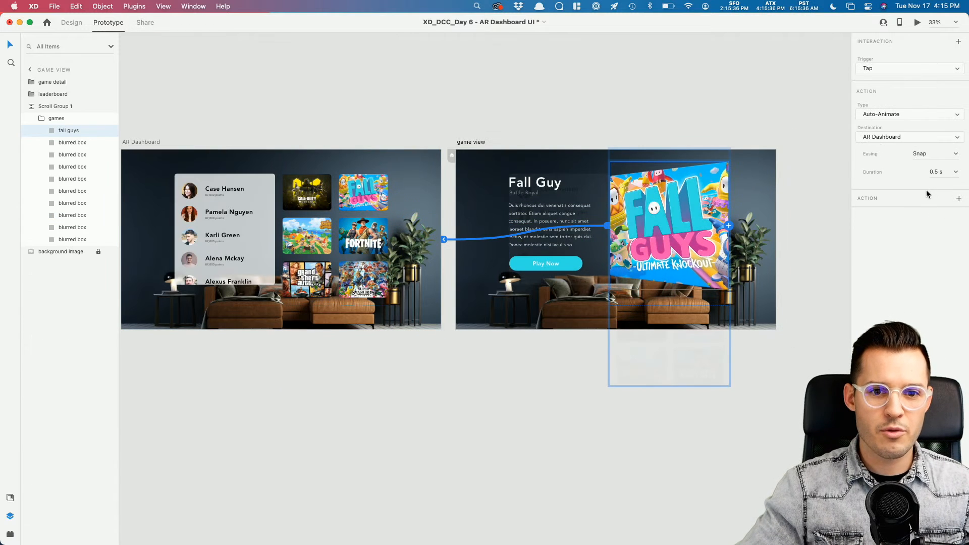
left_click(153, 144)
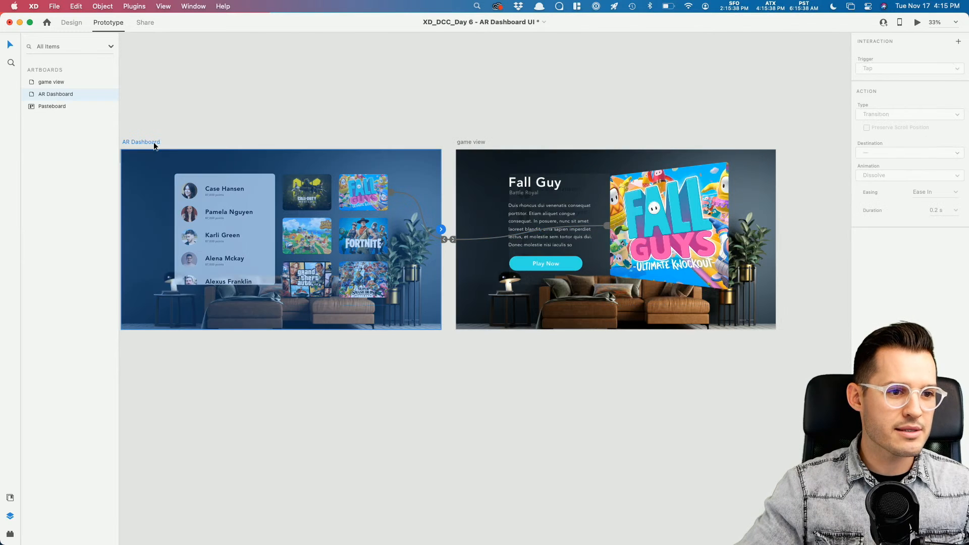
left_click(916, 22)
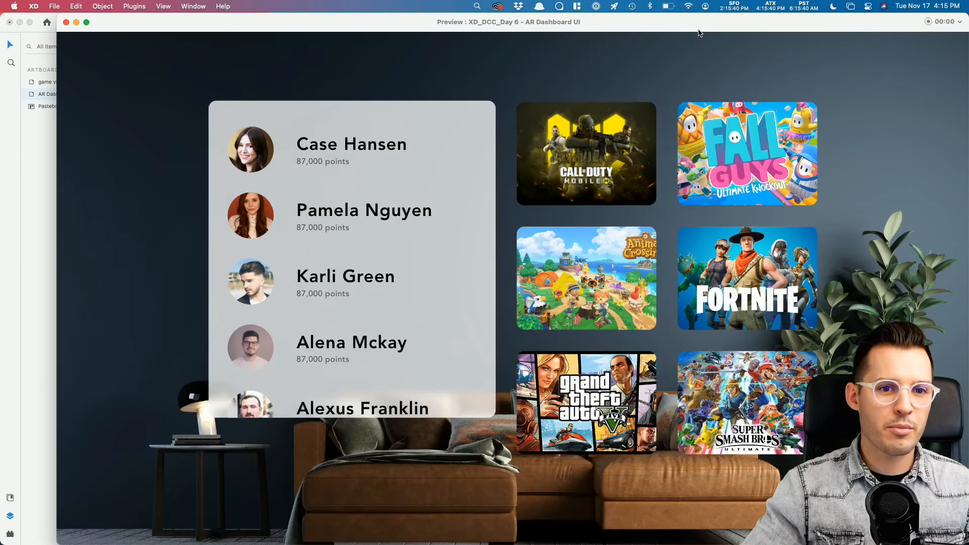
scroll(310, 216, "down", 5)
scroll(313, 214, "up", 5)
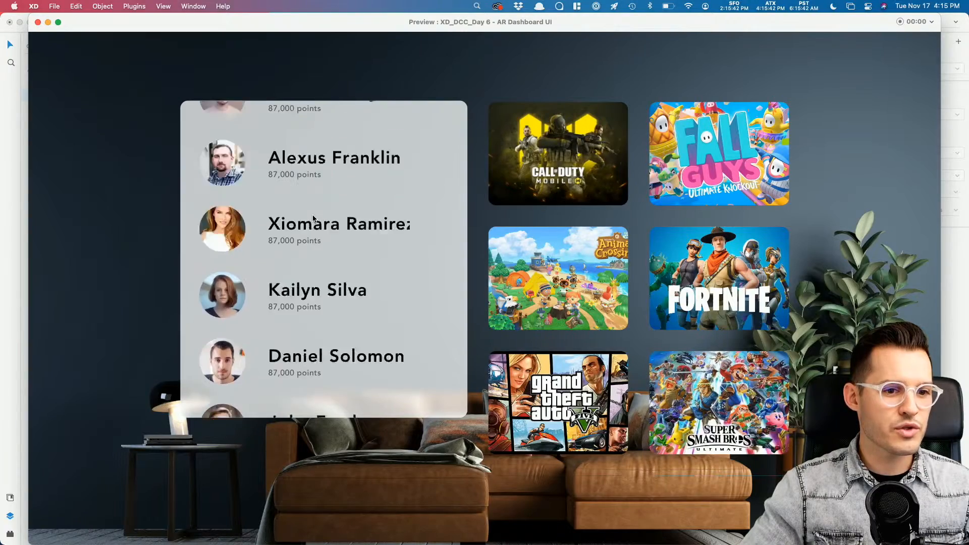
scroll(587, 225, "down", 5)
scroll(655, 202, "up", 5)
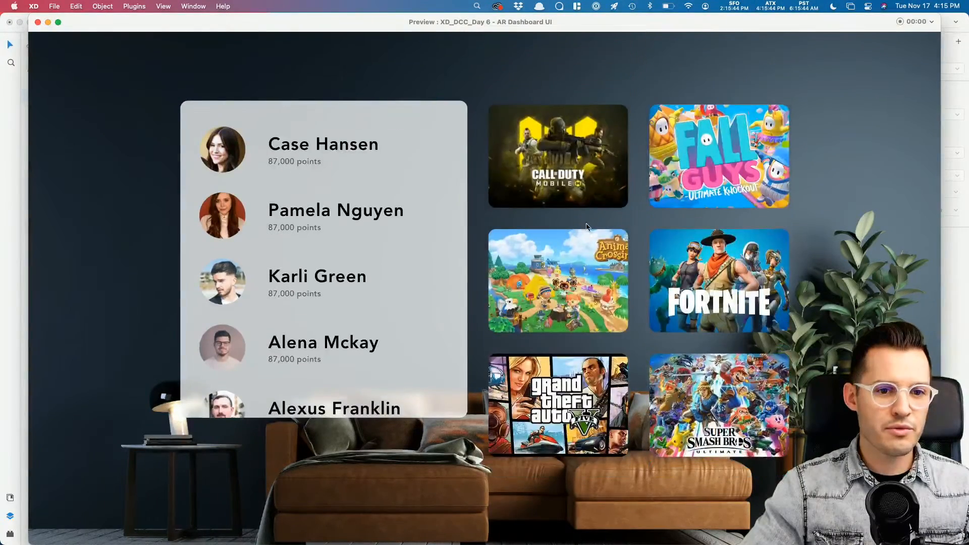
left_click(720, 163)
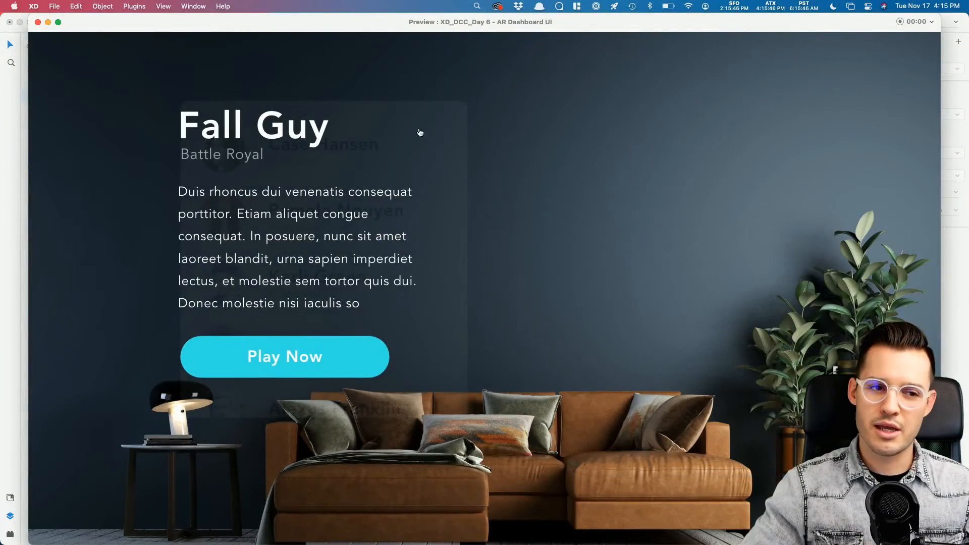
left_click(37, 23)
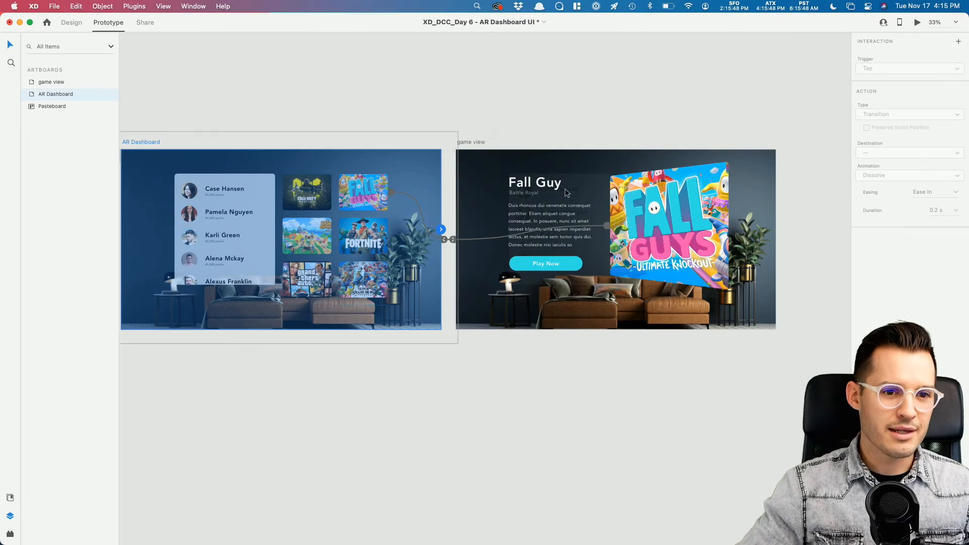
Step: Select the game view Fall Guys image and switch back to Design mode
scroll(626, 134, "left", 3)
left_click(669, 163)
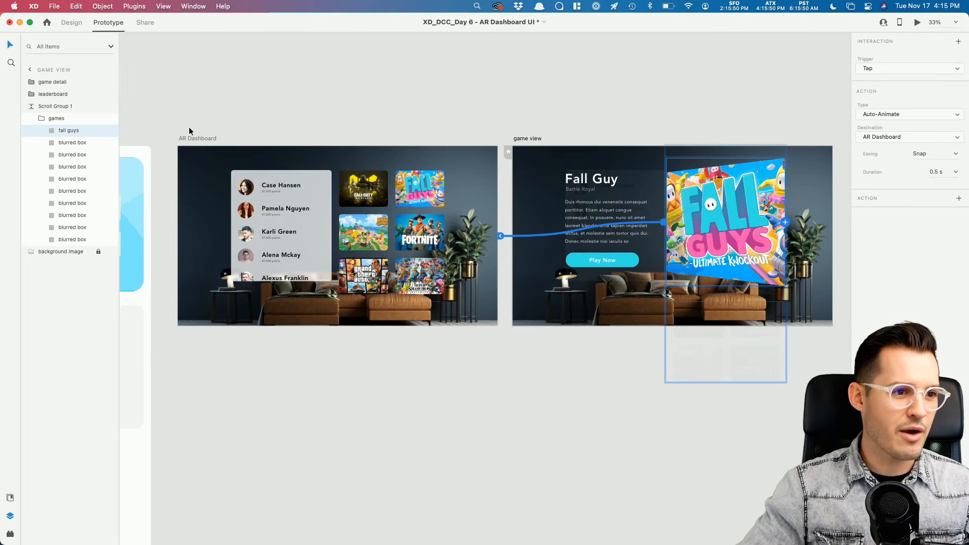
double_click(75, 132)
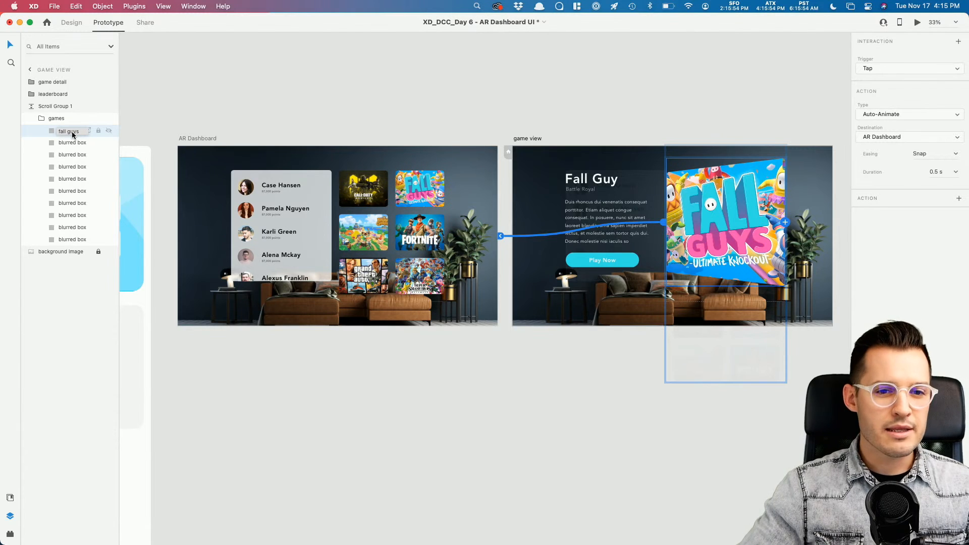
left_click(71, 22)
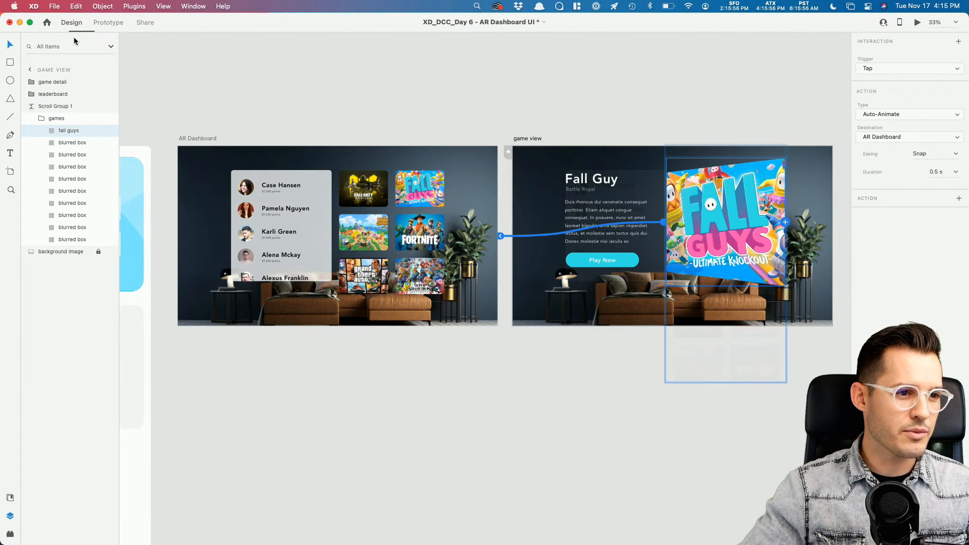
Step: Select the game view's Scroll Group 1 and collapse the leaderboard and Scroll Group 1 layers
double_click(409, 187)
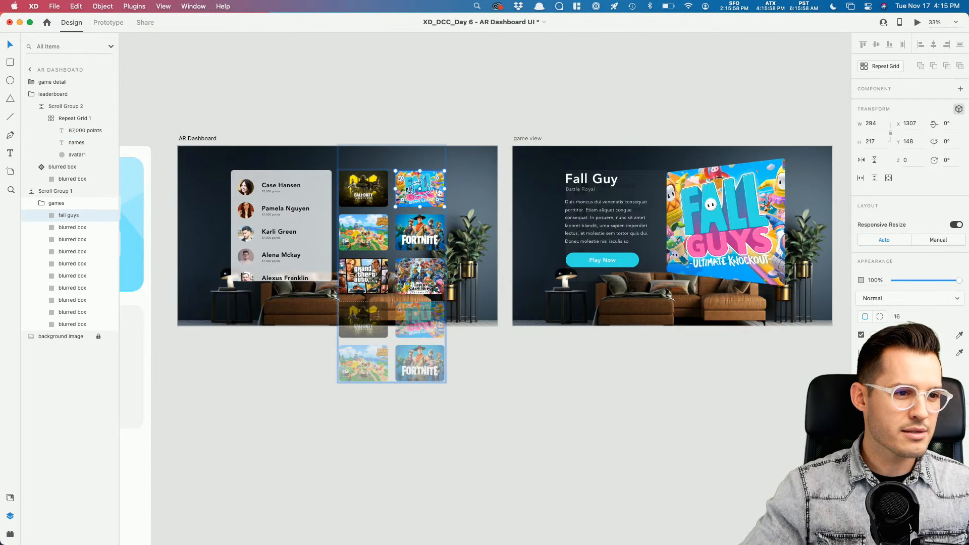
left_click(32, 94)
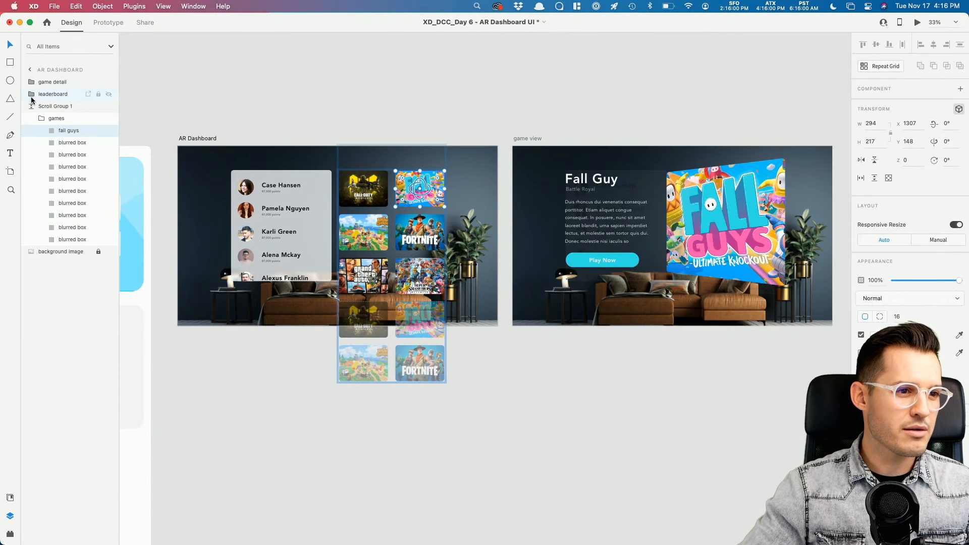
left_click(31, 106)
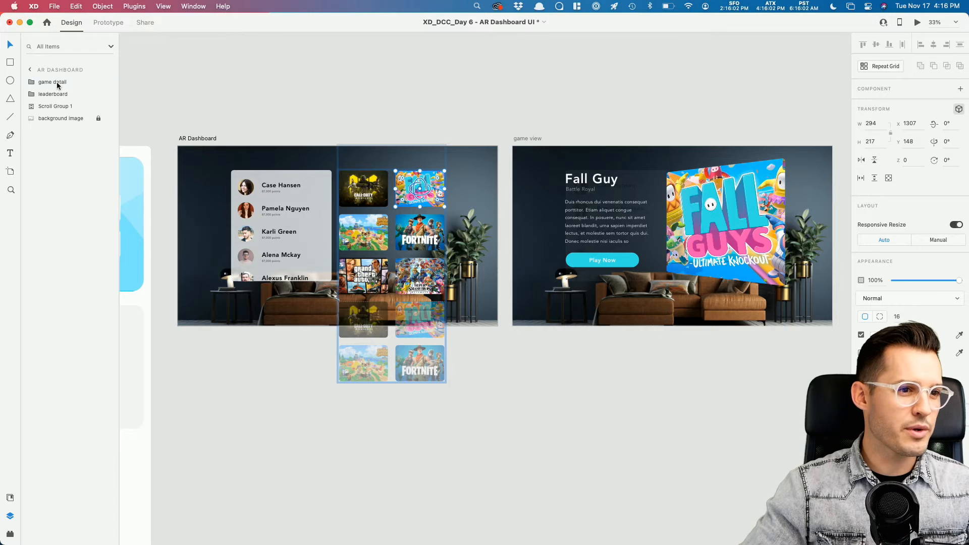
left_click(677, 193)
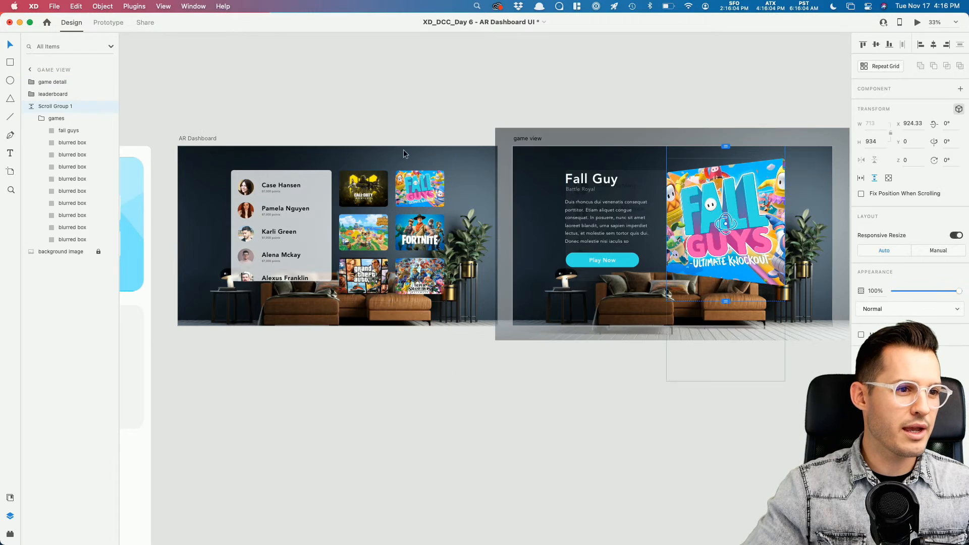
left_click(32, 106)
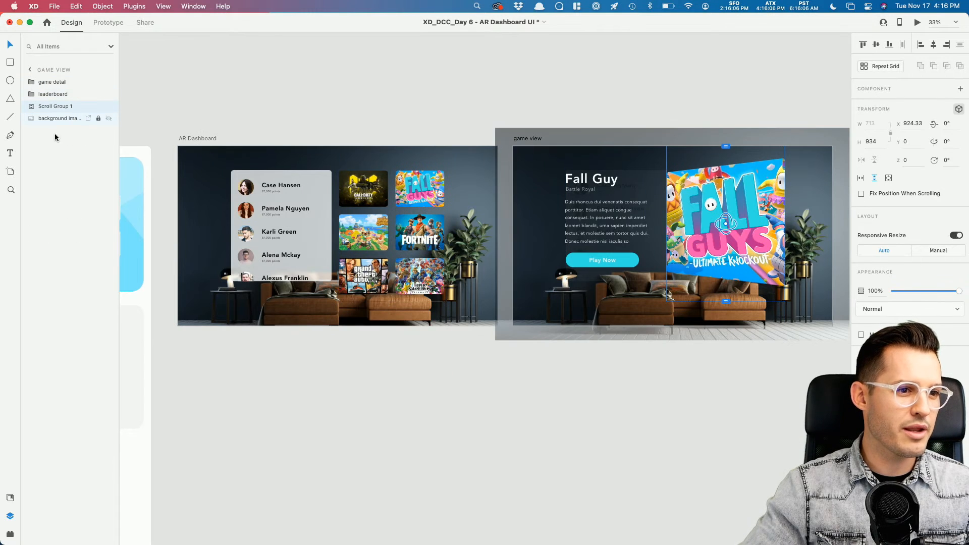
Step: Move the game view's games group out of Scroll Group 1
left_click(32, 107)
left_click(42, 119)
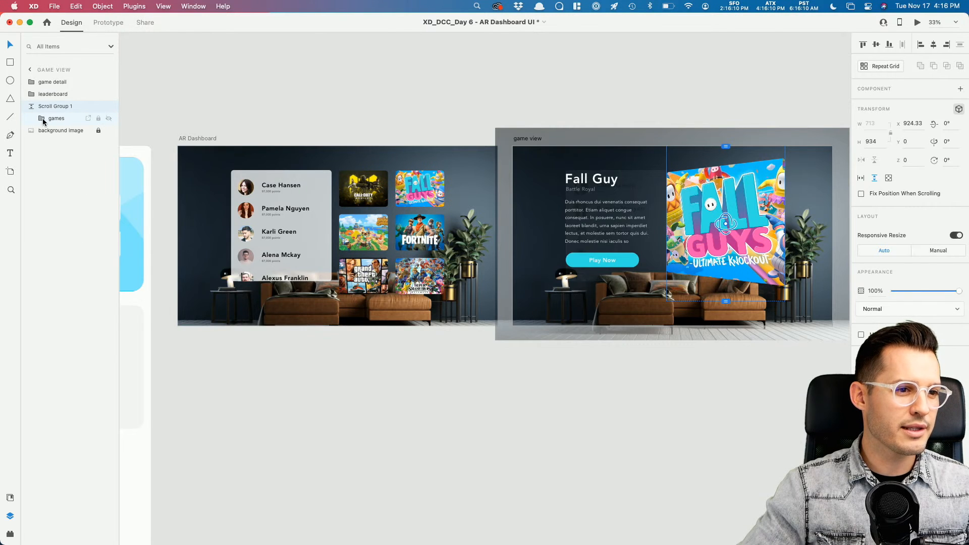
left_click_drag(43, 99, 45, 100)
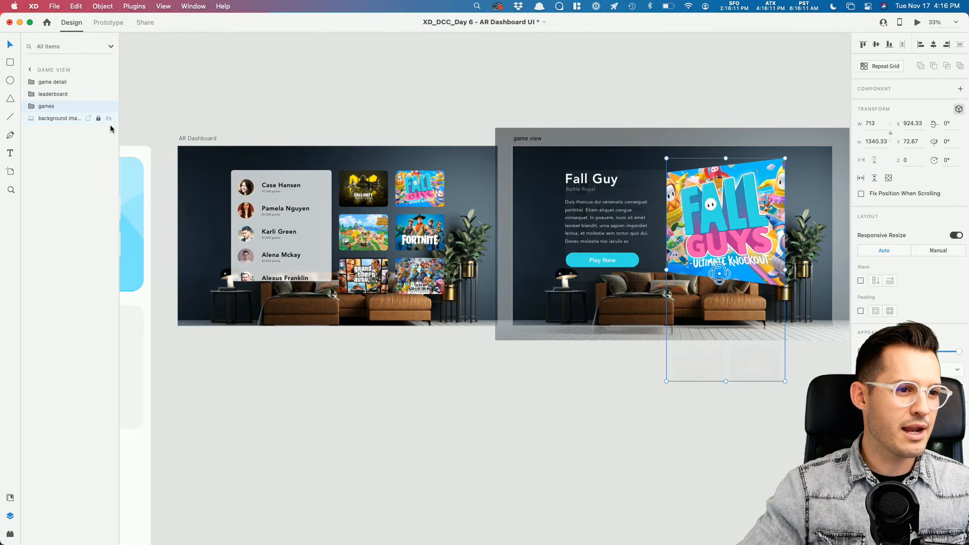
Step: Move the AR Dashboard's games group out of its Scroll Group 1 as well
left_click(370, 200)
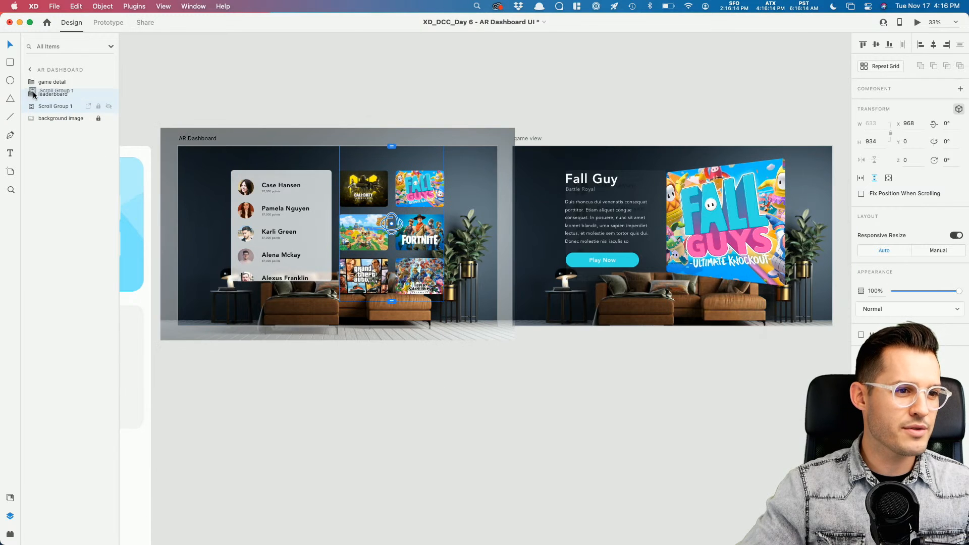
left_click(32, 106)
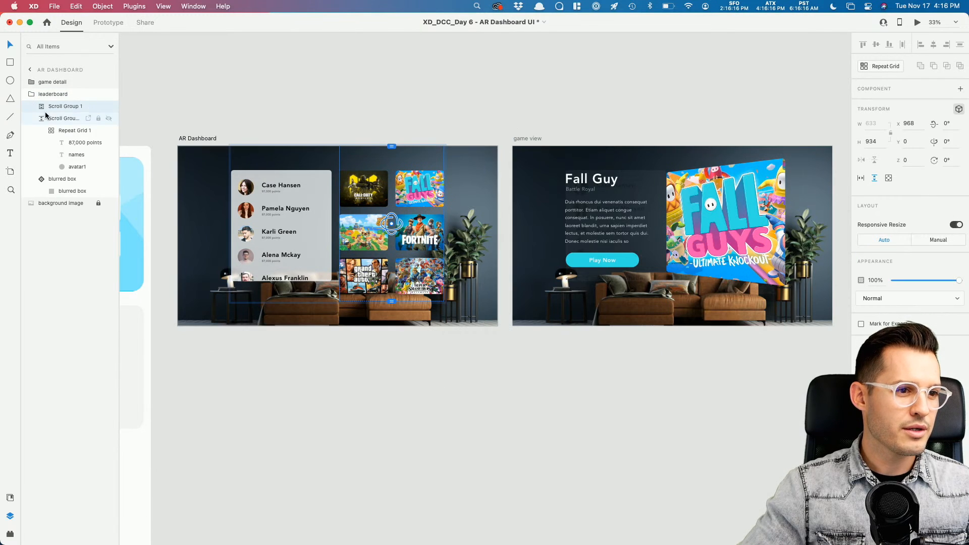
key("super+z")
left_click(41, 106)
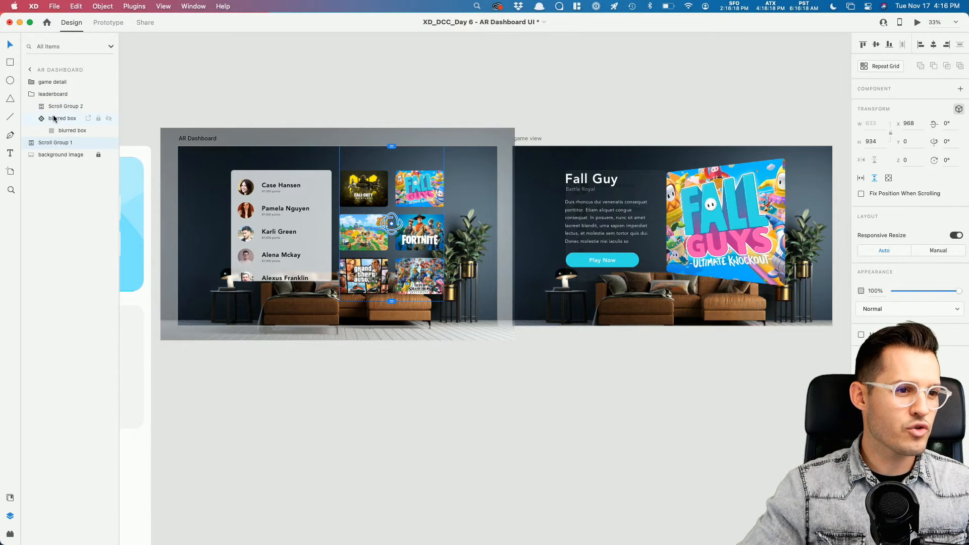
left_click(54, 117)
left_click(30, 95)
left_click(32, 106)
left_click_drag(50, 117, 50, 99)
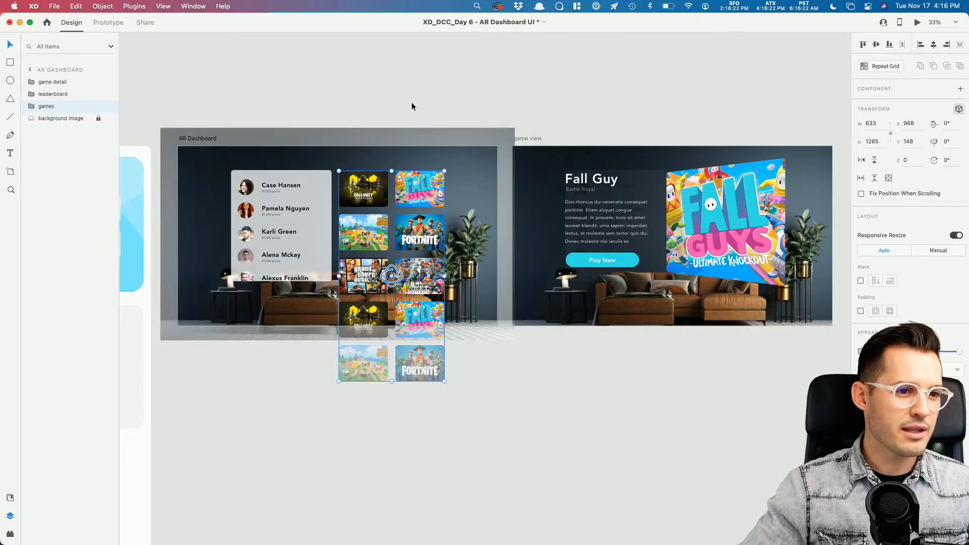
left_click(411, 102)
left_click(195, 137)
left_click(918, 23)
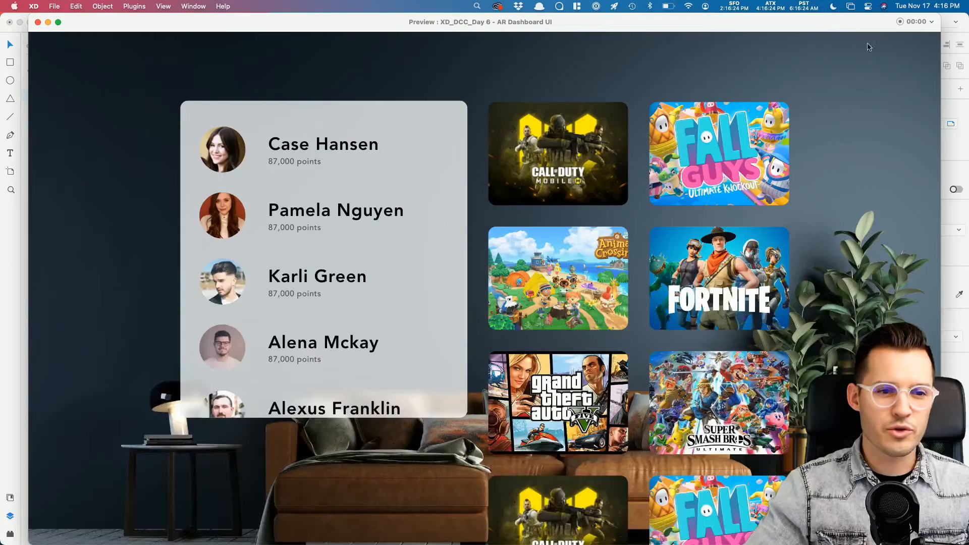
left_click(713, 161)
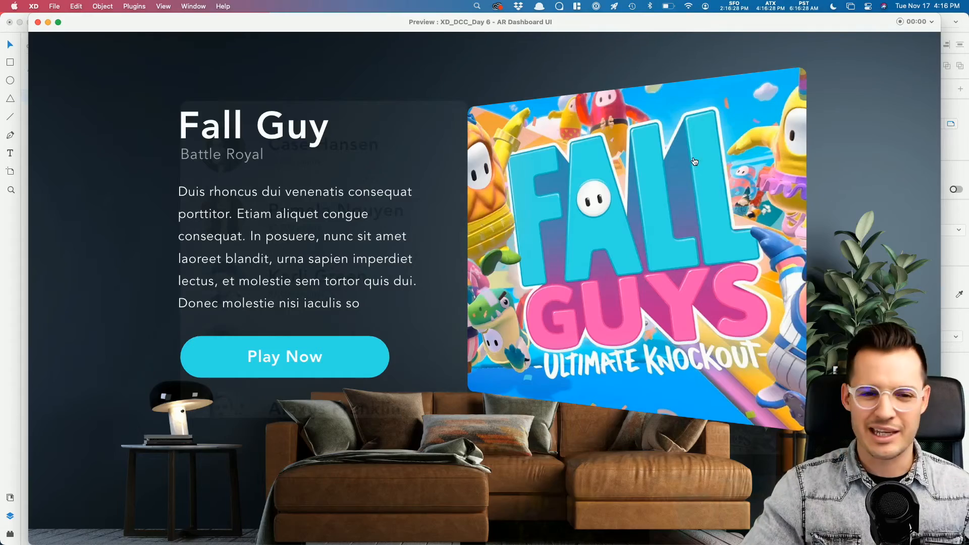
left_click(694, 161)
left_click(699, 160)
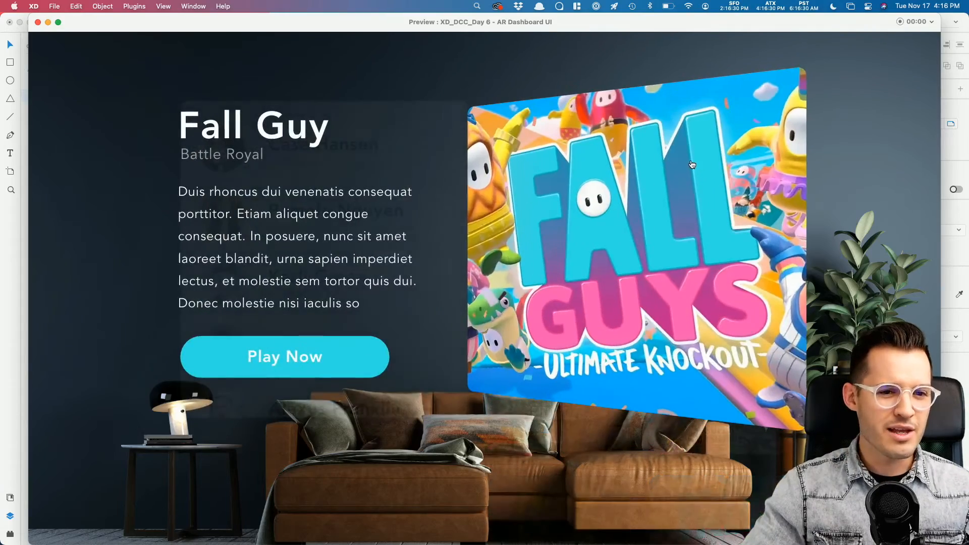
left_click(691, 165)
left_click(714, 153)
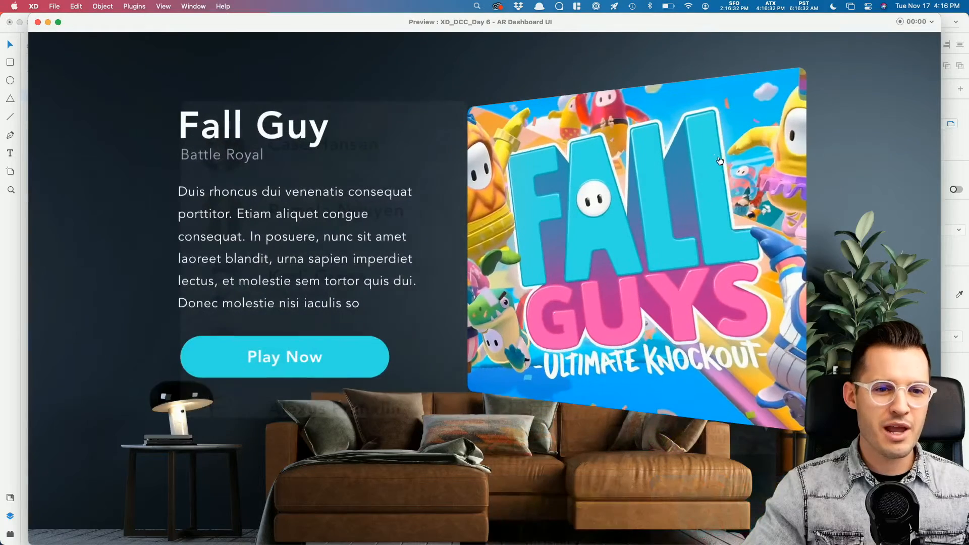
Step: Close the preview and turn the game view Fall Guys image slightly further in 3D
left_click(38, 22)
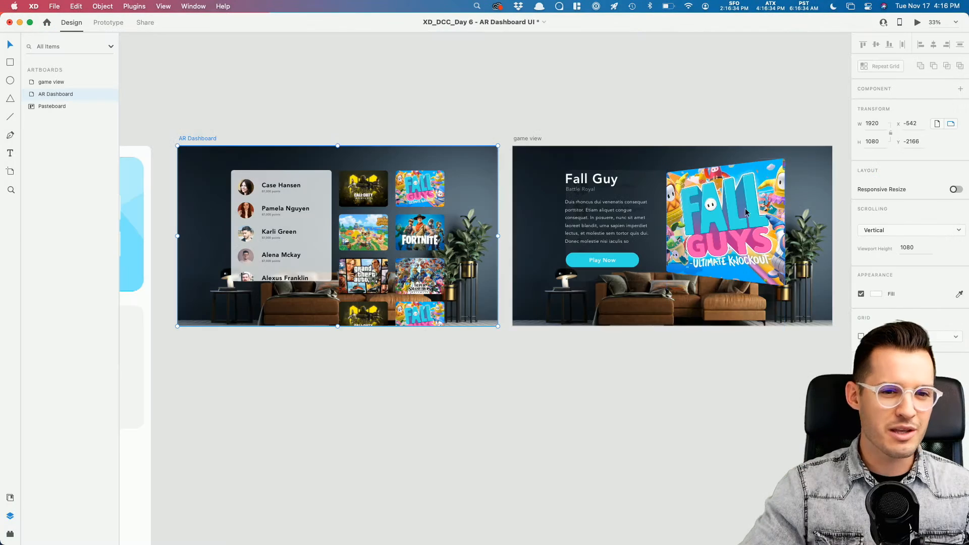
left_click(740, 233)
left_click_drag(722, 225, 715, 227)
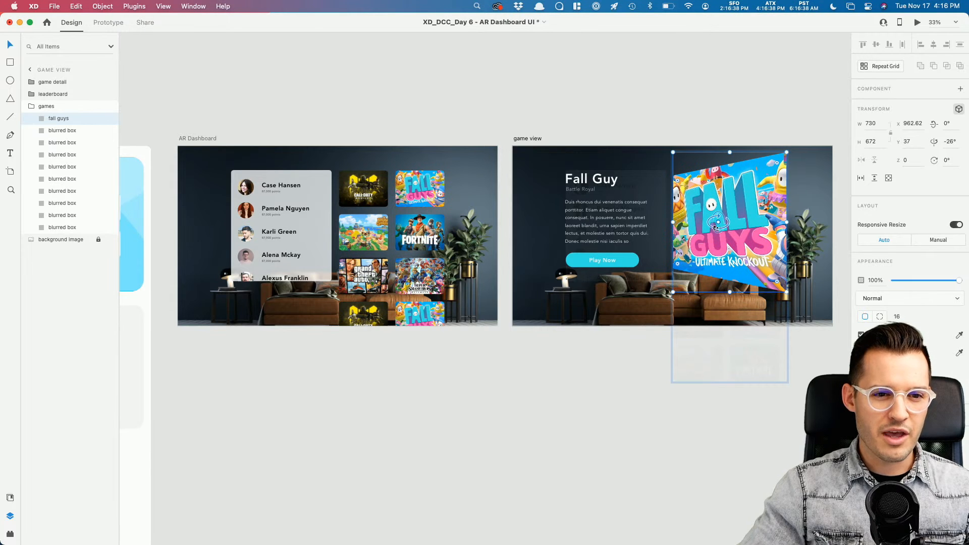
left_click(572, 97)
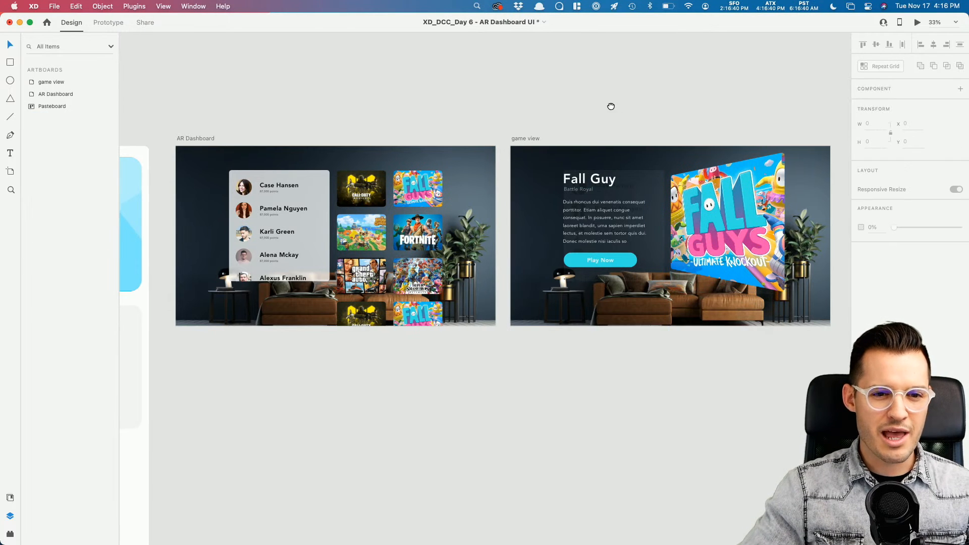
Step: Locate the AR Dashboard background image layer, undoing an accidental layer move and paste
scroll(576, 106, "right", 3)
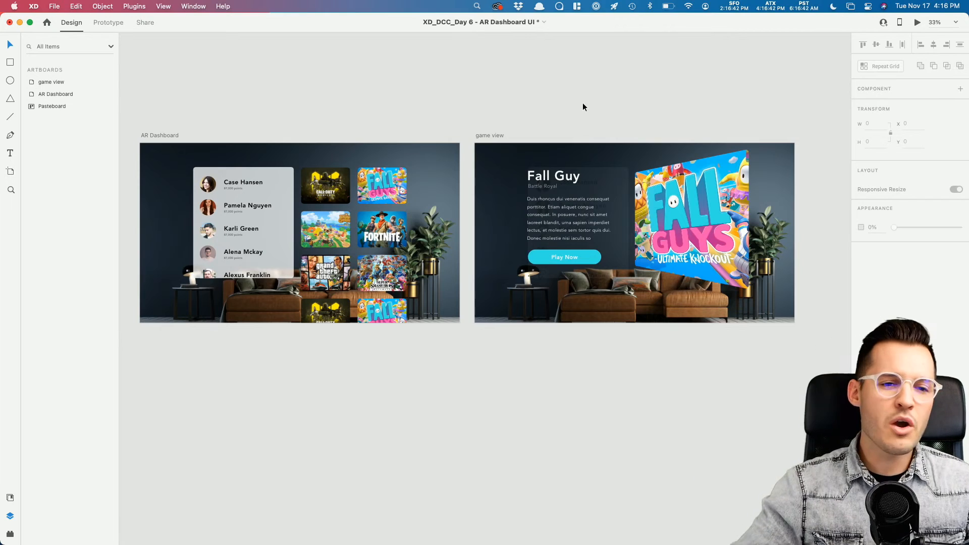
double_click(382, 185)
left_click(31, 108)
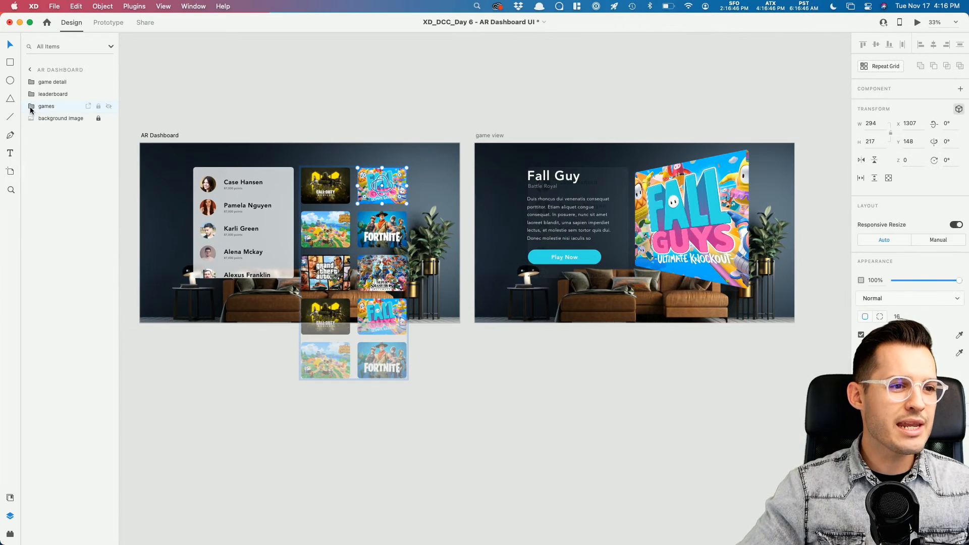
left_click(58, 118)
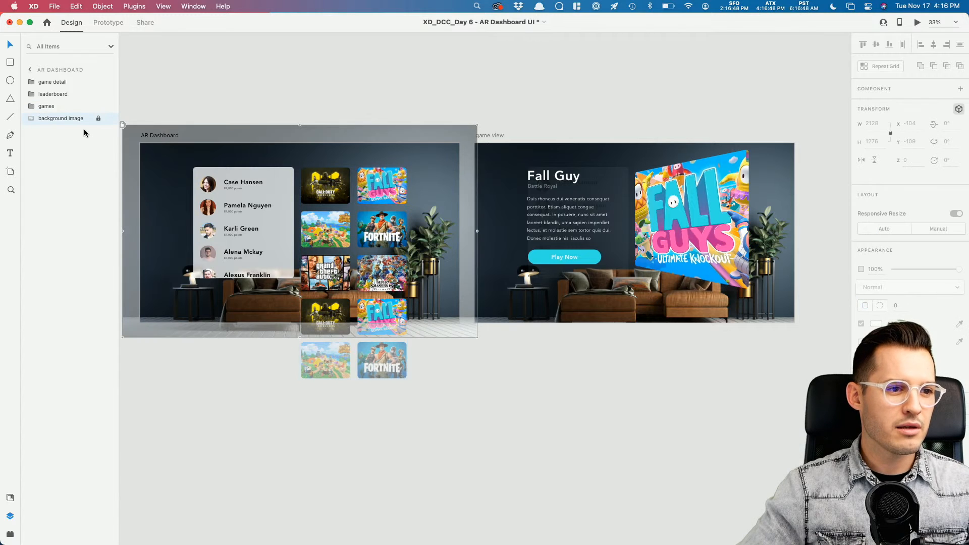
left_click_drag(67, 119, 65, 77)
key("super+z")
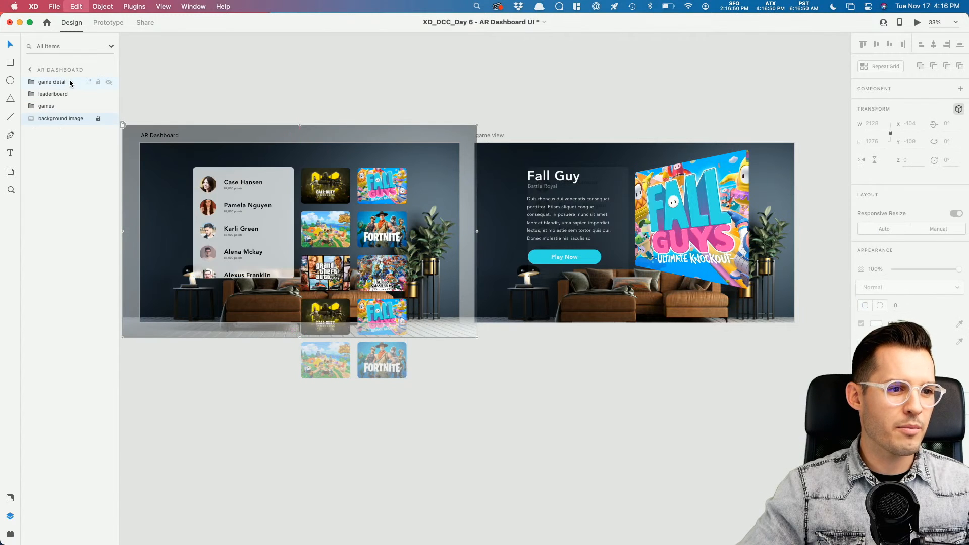
key("super+z")
key("super+v")
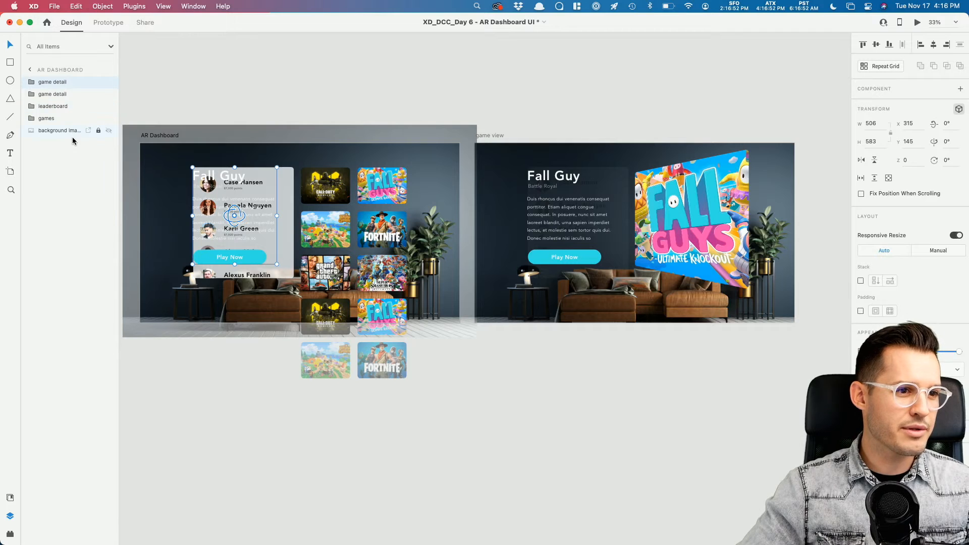
key("super+z")
Step: Duplicate the background image on top of AR Dashboard and rename the copy 'object'
left_click(98, 119)
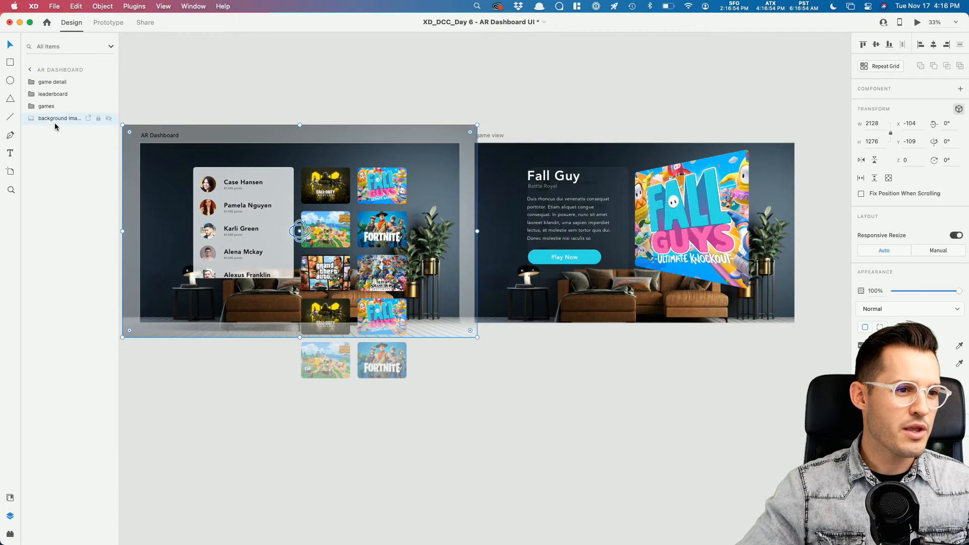
key("super+c")
key("super+v")
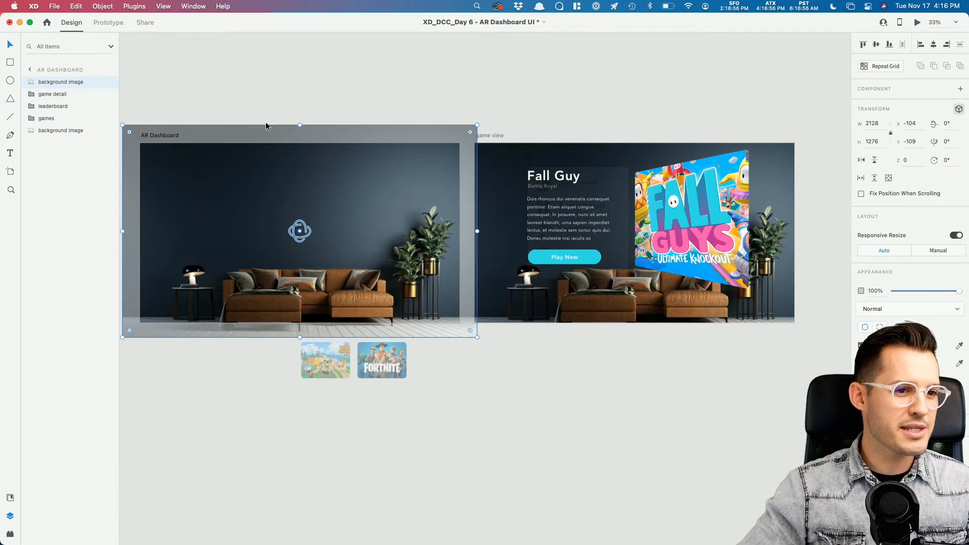
left_click(295, 95)
left_click(402, 176)
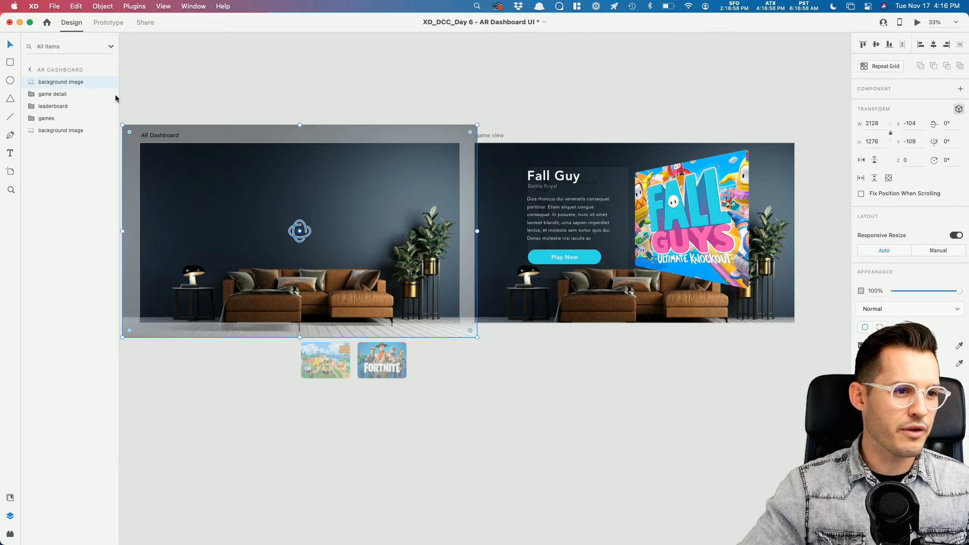
double_click(61, 82)
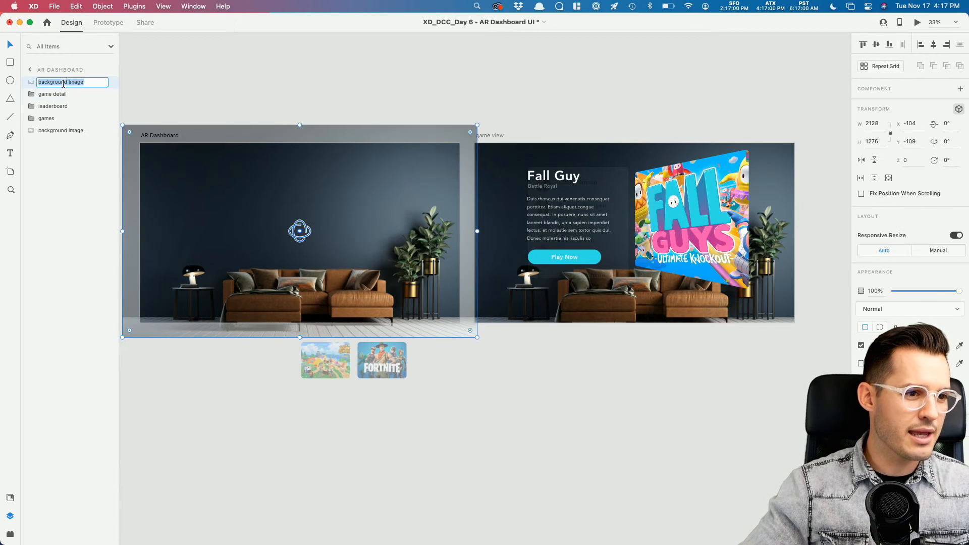
type("object")
key("Return")
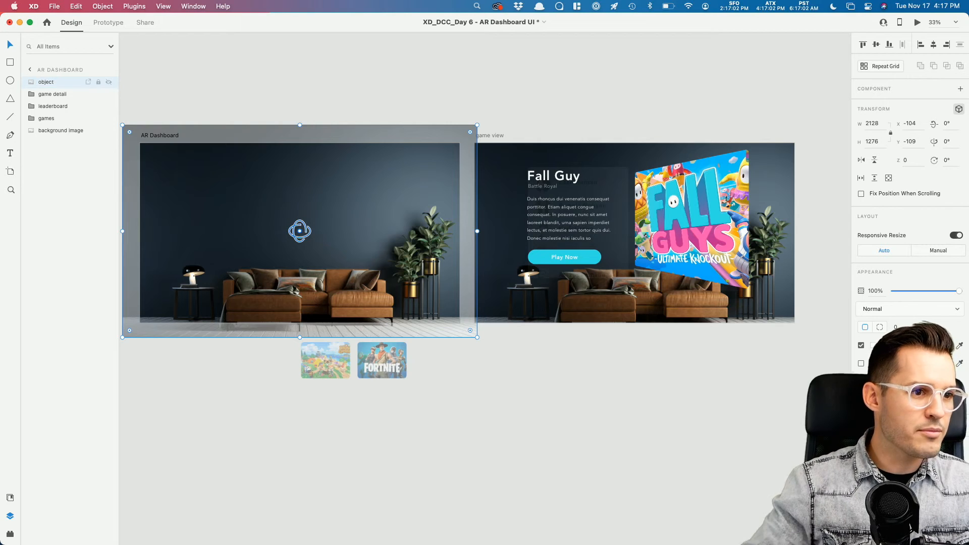
key("super+Tab")
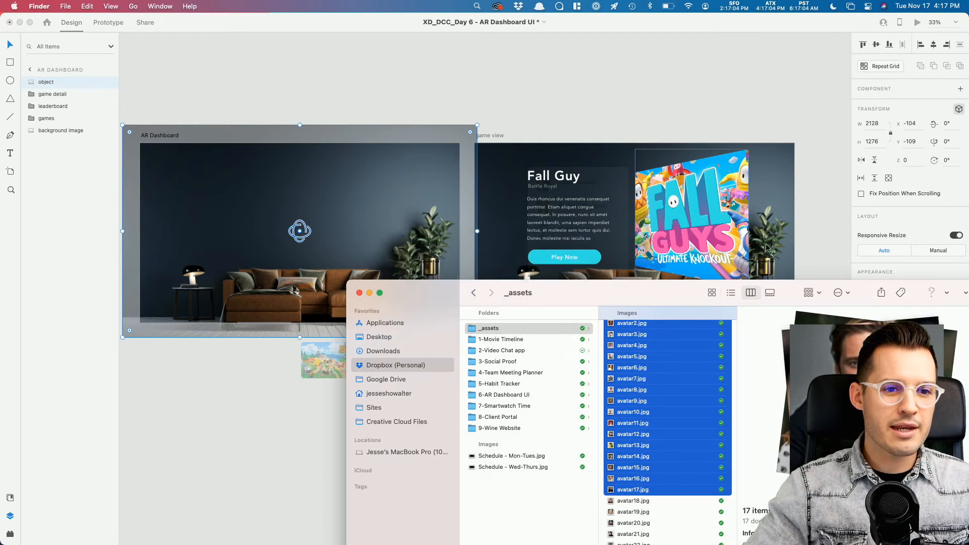
Step: Drag the sofa cutout PNG from 6-AR Dashboard UI's assets folder into the object layer
left_click(515, 394)
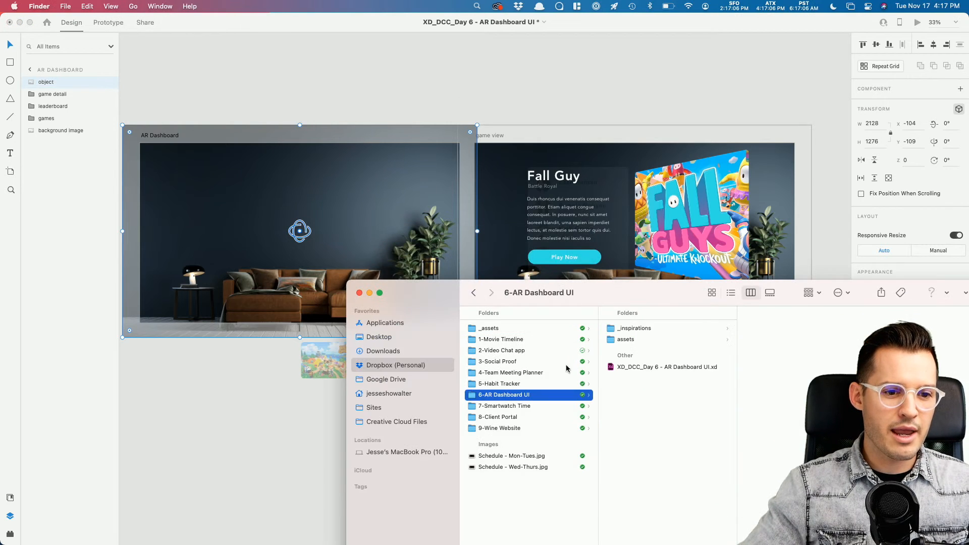
left_click(645, 339)
left_click_drag(787, 339, 249, 185)
Step: Zoom in on AR Dashboard and toggle the sofa cutout's visibility to compare, leaving it hidden
left_click(366, 88)
left_click(379, 101)
key("space")
left_click_drag(413, 98, 518, 78)
key("z")
left_click_drag(237, 107, 589, 334)
key("v")
left_click(263, 132)
left_click(108, 82)
left_click(108, 83)
left_click(108, 83)
Step: Show the sofa cutout again and expand the AR Dashboard games group layers
left_click(107, 82)
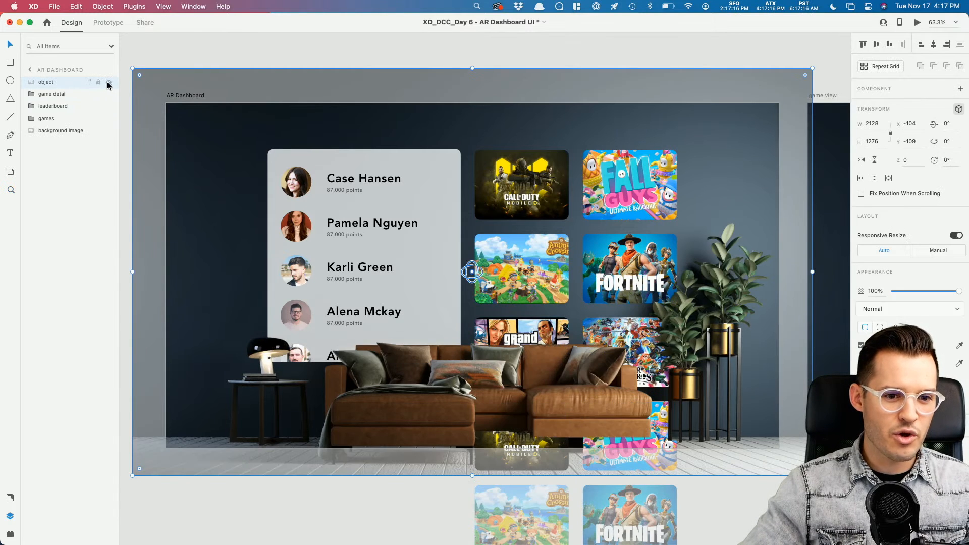
key("Escape")
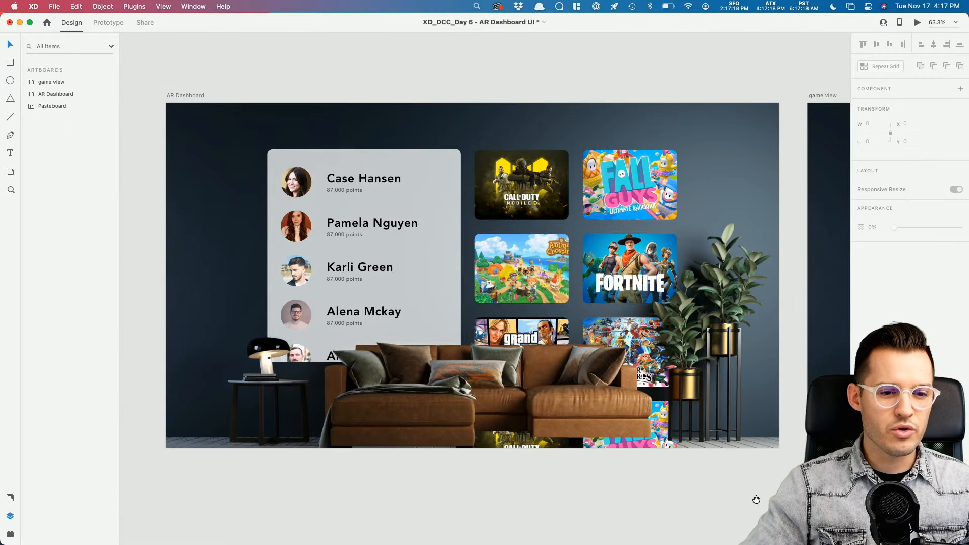
left_click_drag(756, 500, 709, 499)
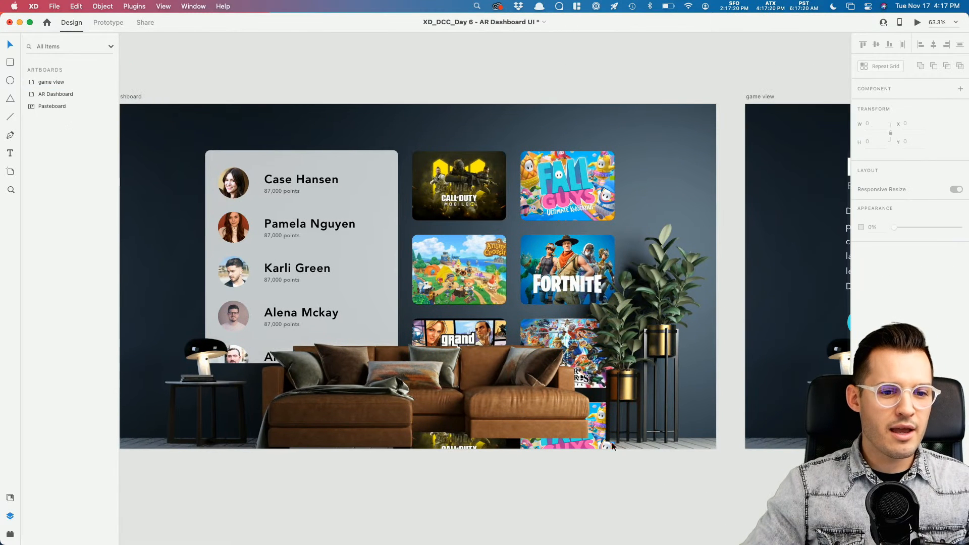
left_click(593, 191)
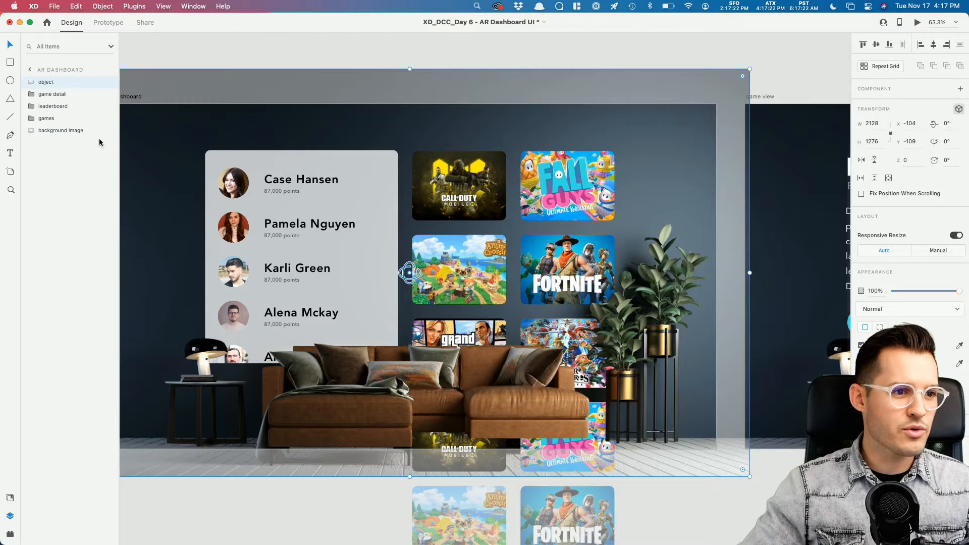
left_click(32, 118)
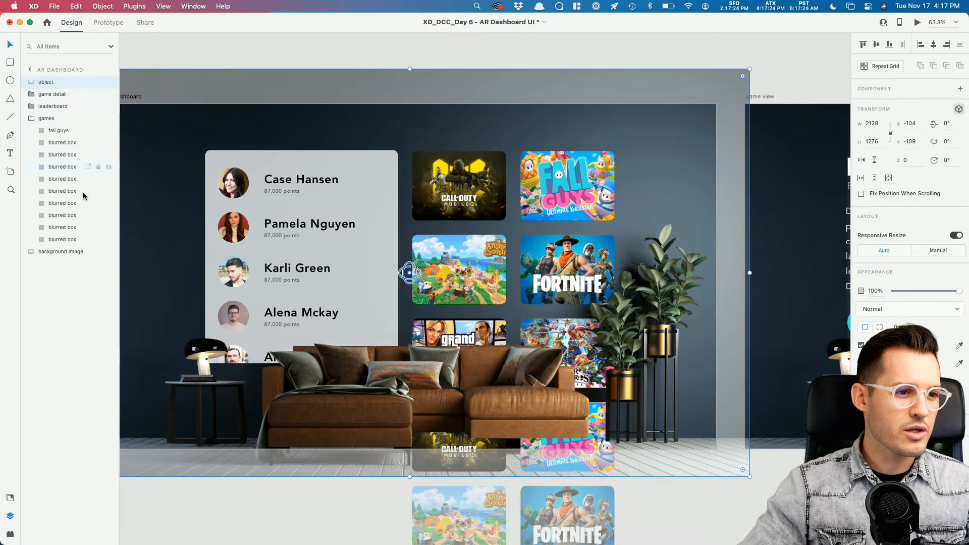
Step: Delete the bottom Fortnite, Animal Crossing, Fall Guys and Call of Duty tiles from the games grid
left_click(72, 239)
left_click(71, 227)
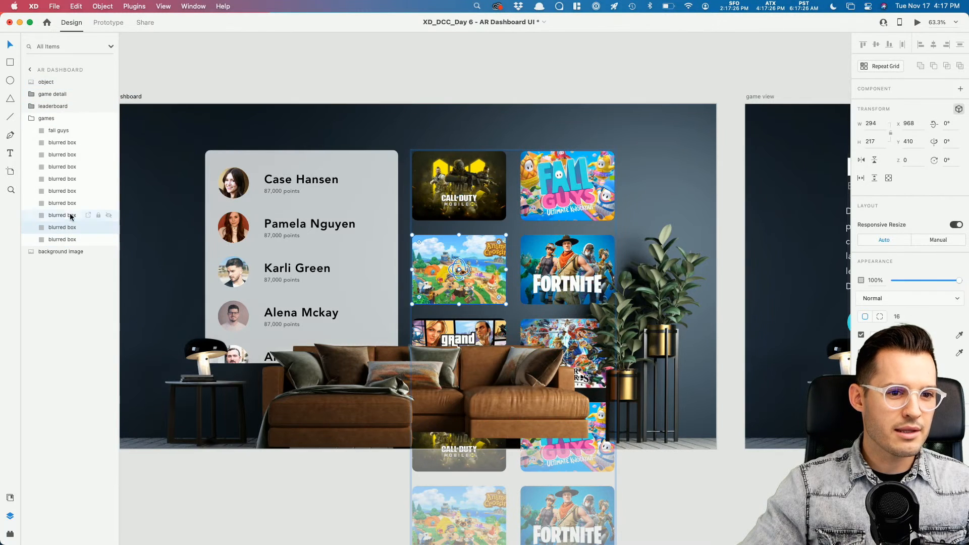
left_click(68, 146)
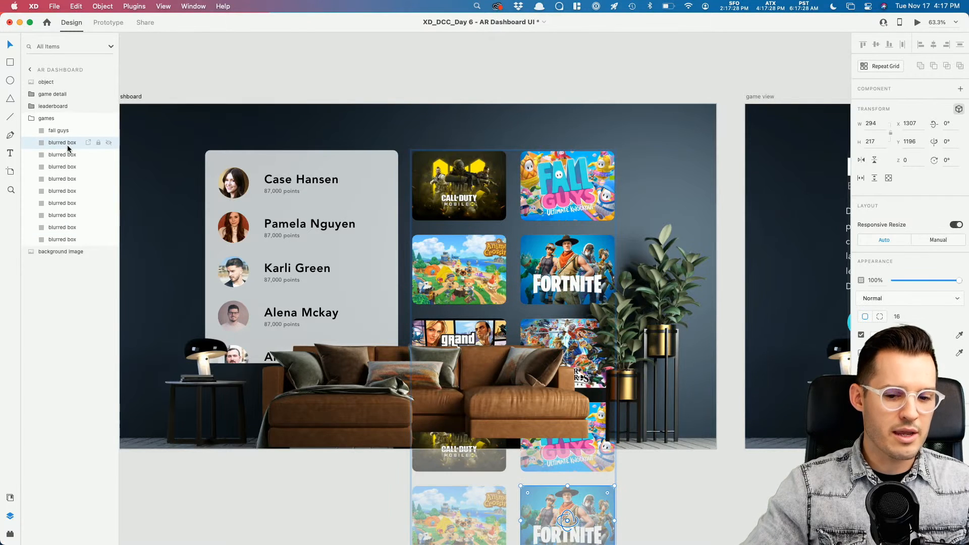
key("Delete")
left_click(68, 146)
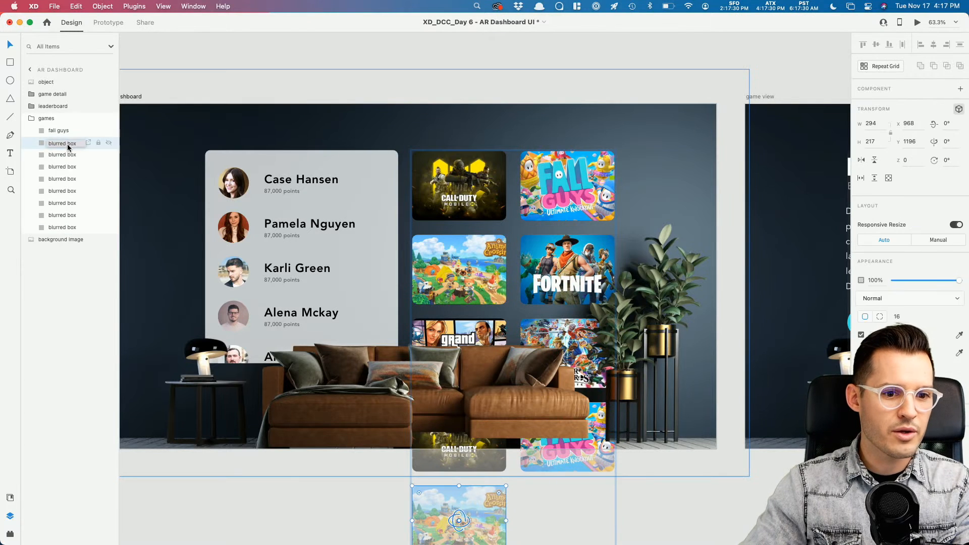
key("Delete")
left_click(68, 147)
key("Delete")
left_click(68, 146)
key("Delete")
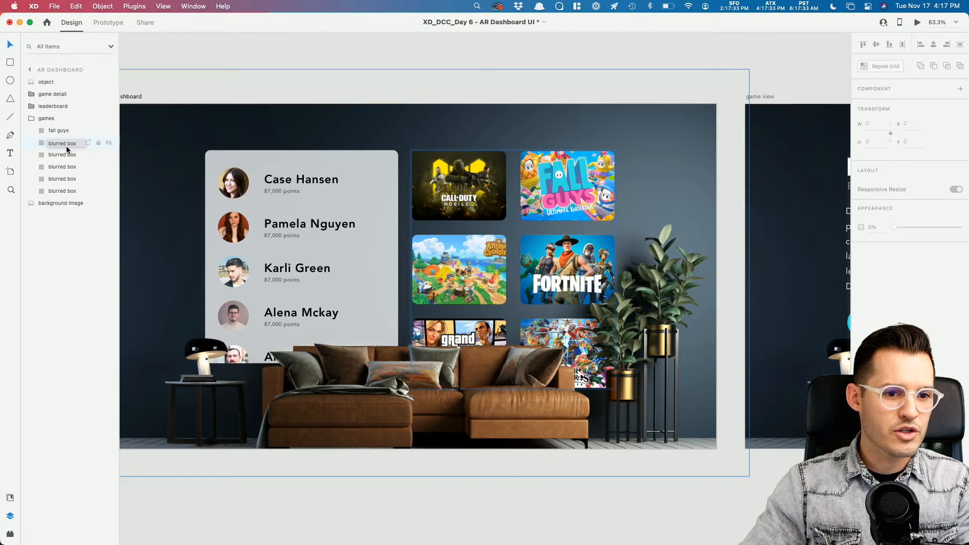
left_click(38, 120)
Step: Delete two extra blurred box tiles from game view's games group, leaving fall guys plus five boxes
scroll(588, 141, "right", 5)
scroll(588, 138, "right", 15)
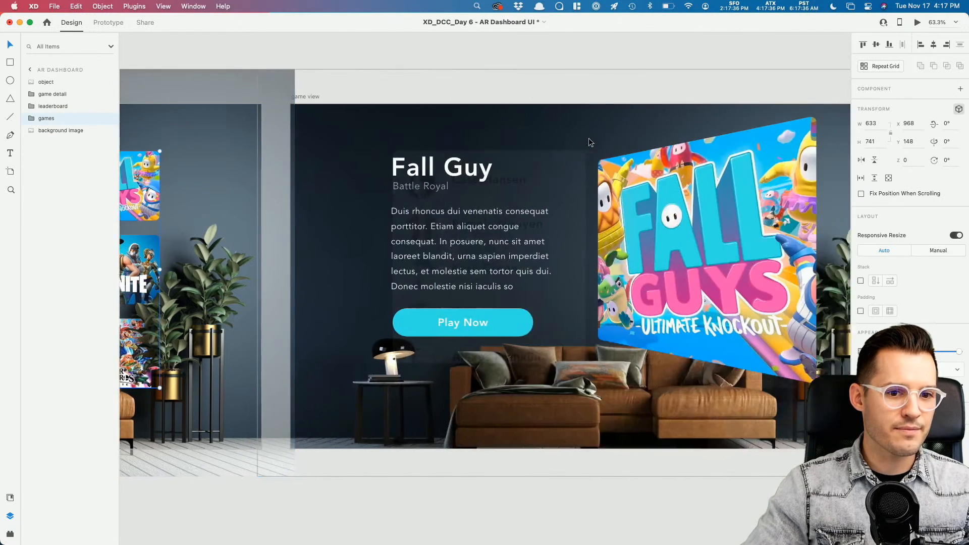
scroll(591, 138, "left", 14)
scroll(590, 142, "right", 20)
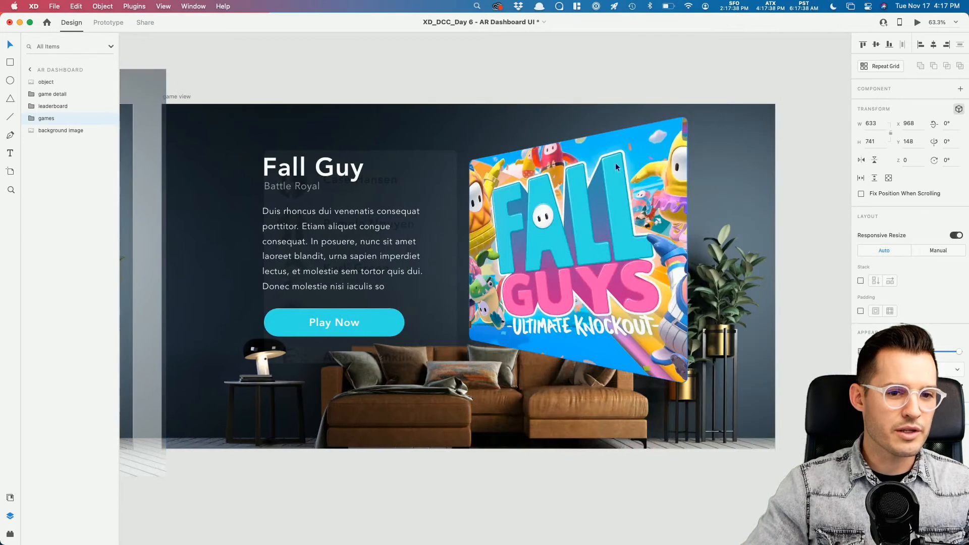
left_click(619, 168)
left_click(62, 134)
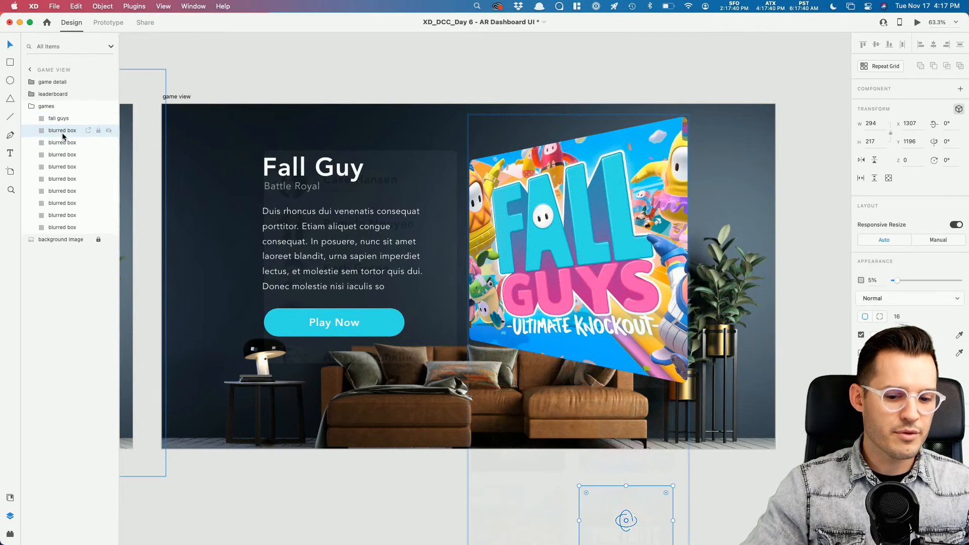
key("Delete")
left_click(62, 132)
key("Delete")
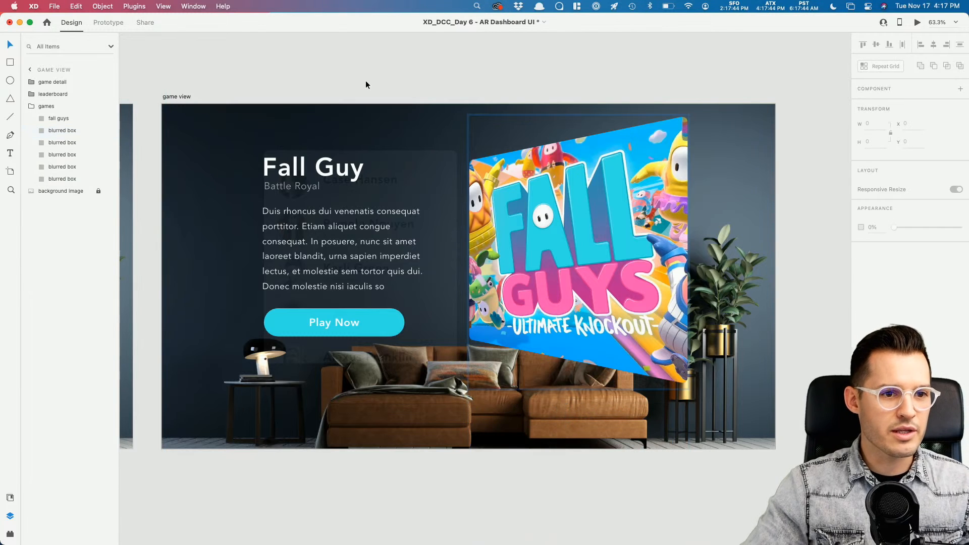
scroll(365, 80, "left", 20)
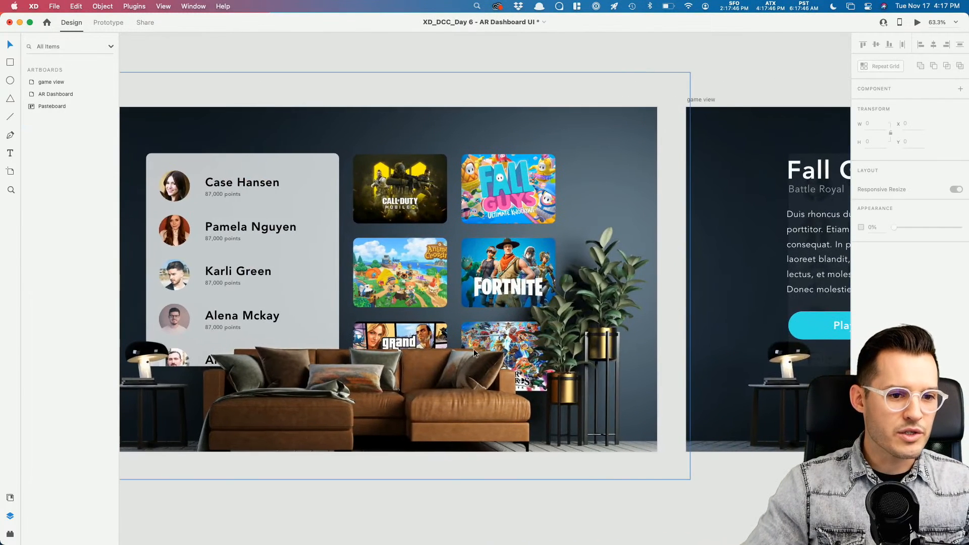
Step: Paste the sofa cutout object layer above game detail in game view and lock it
left_click(475, 354)
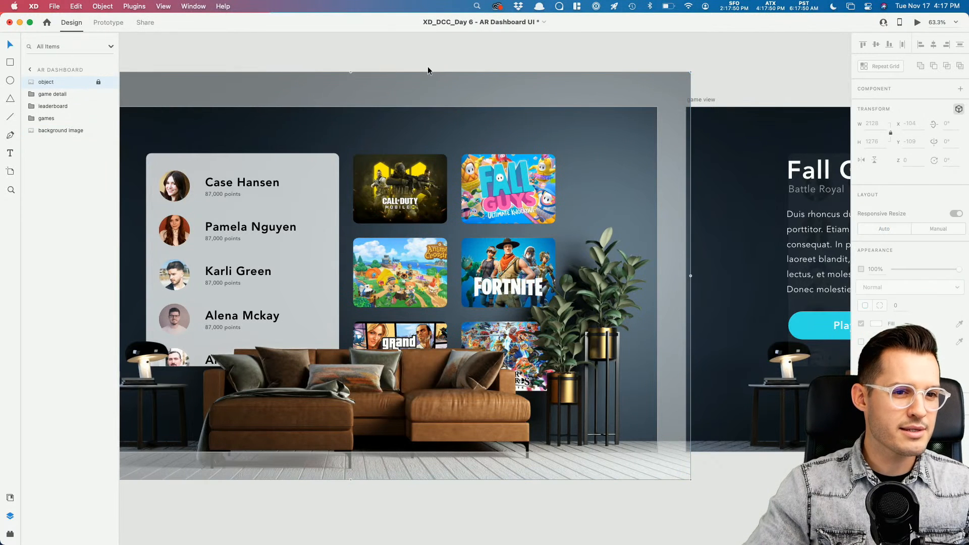
left_click(571, 71)
scroll(571, 71, "right", 20)
left_click(31, 106)
left_click(32, 82)
left_click(33, 83)
left_click(41, 83)
key("super+v")
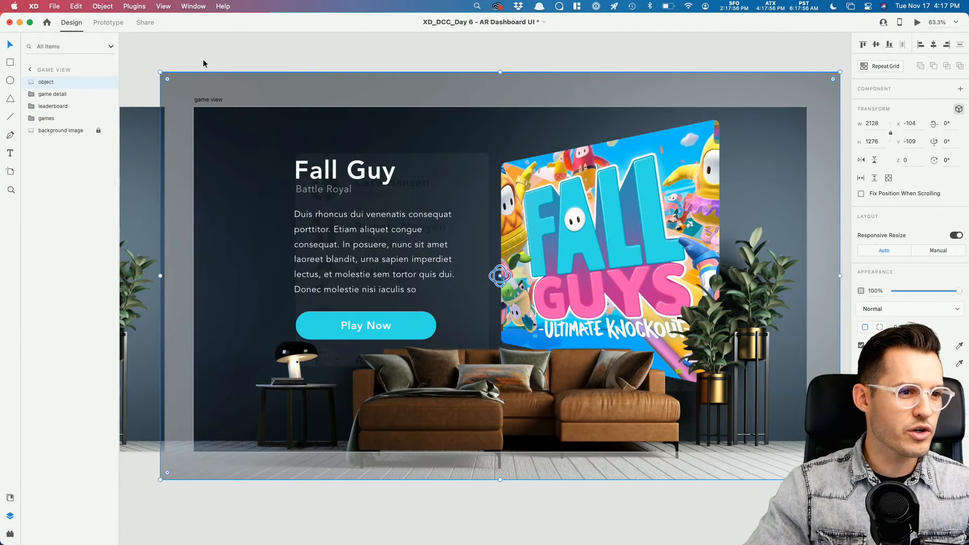
left_click(97, 82)
Step: Marquee-select the contents of the game view artboard
left_click(175, 59)
left_click_drag(176, 59, 144, 67)
left_click_drag(129, 81, 707, 358)
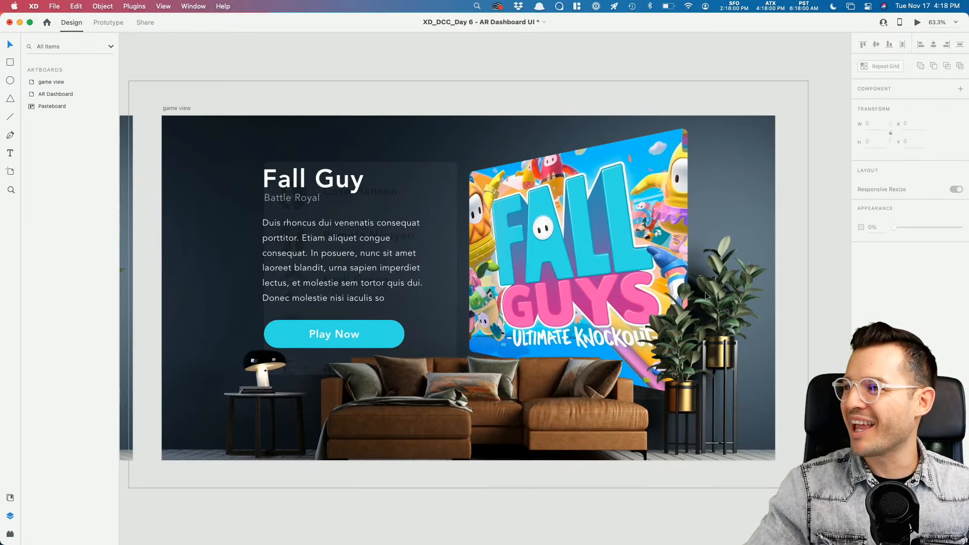
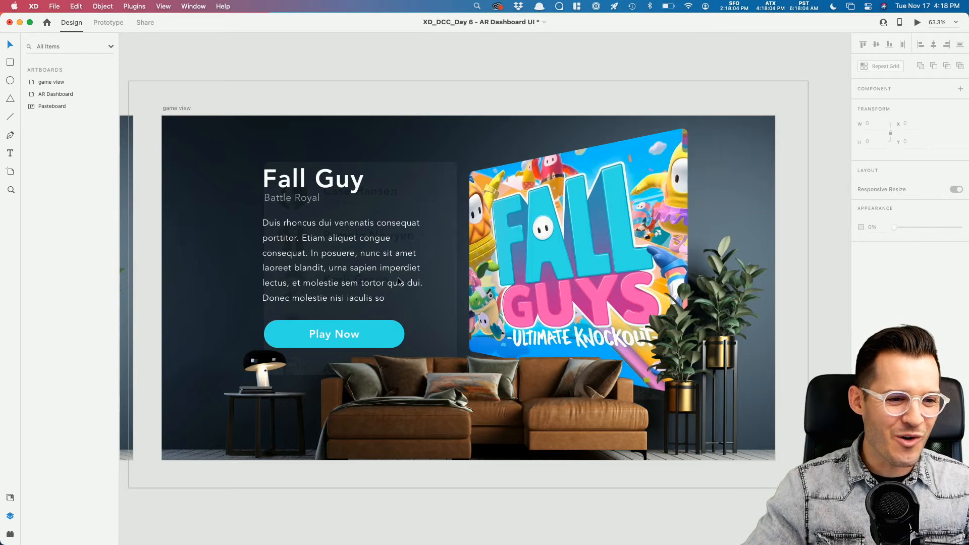
Step: Preview the dashboard prototype, toggling the Fall Guys card's detail view and back
scroll(393, 271, "left", 15)
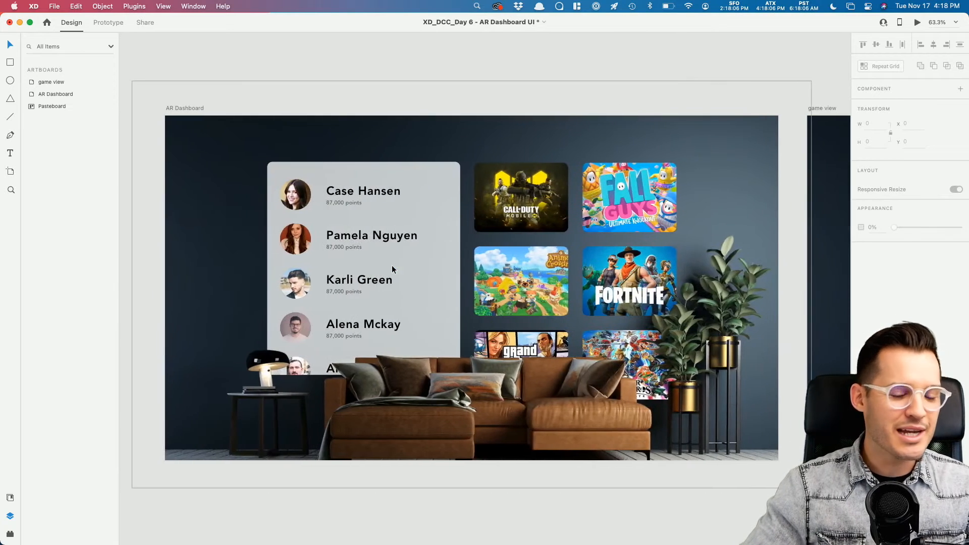
left_click(917, 22)
left_click(743, 136)
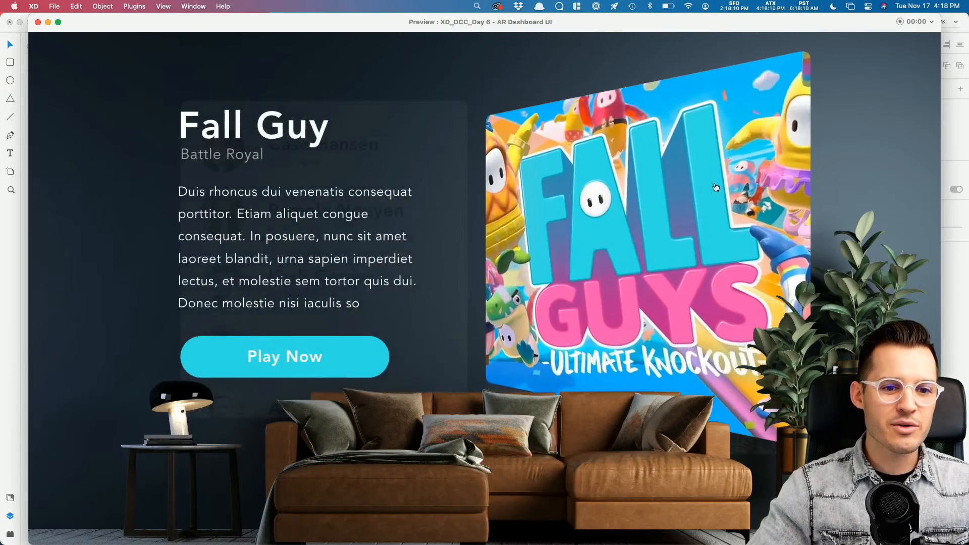
left_click(714, 186)
left_click(731, 163)
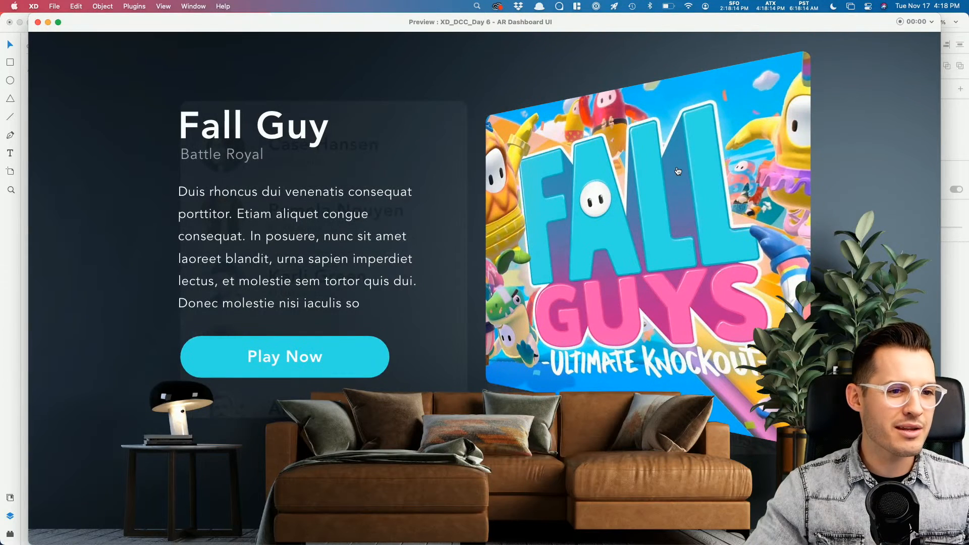
left_click(677, 171)
left_click(38, 22)
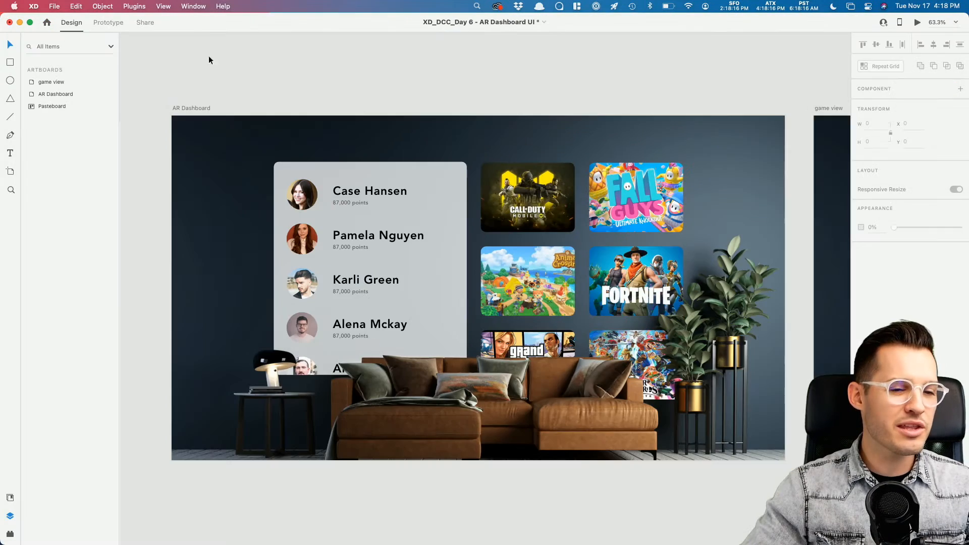
Step: Nudge the Play Now button inside game detail slightly upward with arrow keys
scroll(676, 92, "right", 10)
left_click(531, 192)
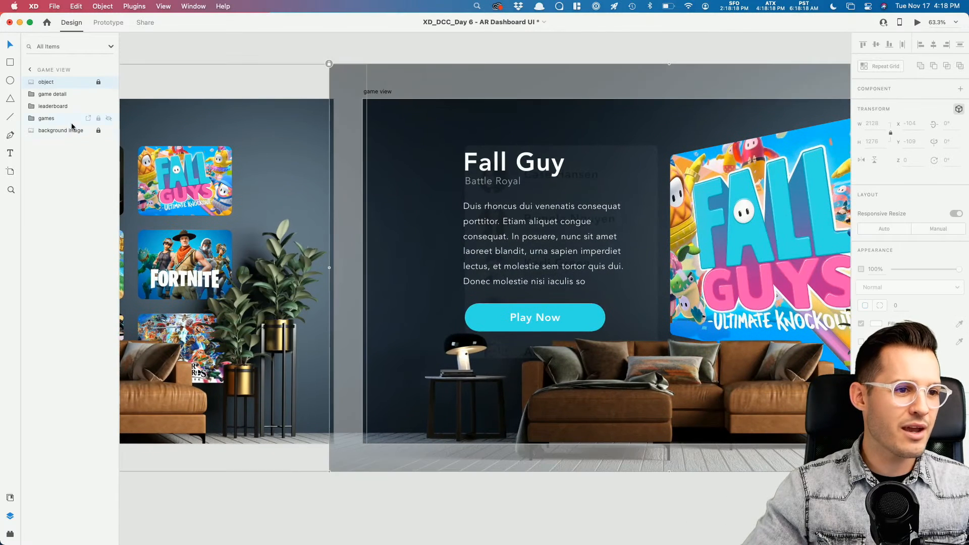
left_click(559, 252)
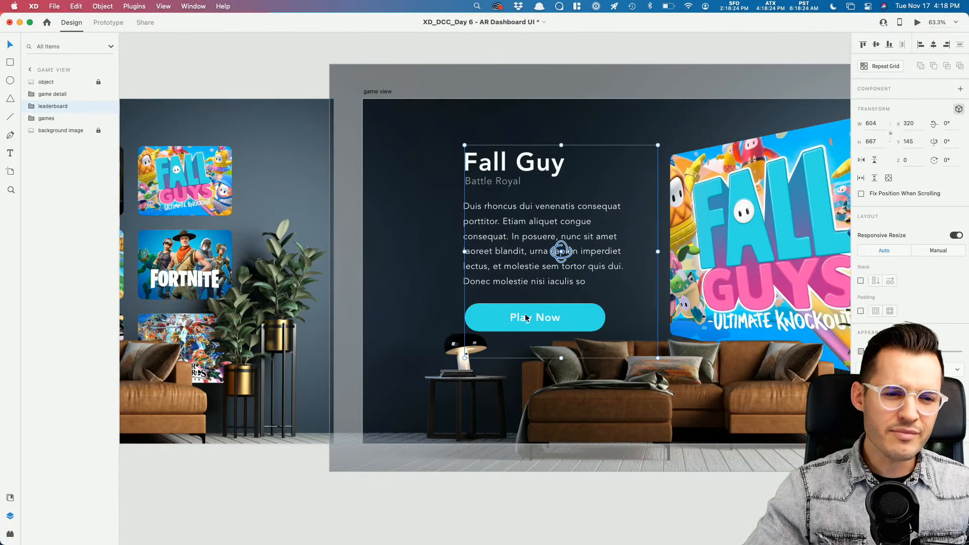
left_click(31, 94)
left_click(63, 108)
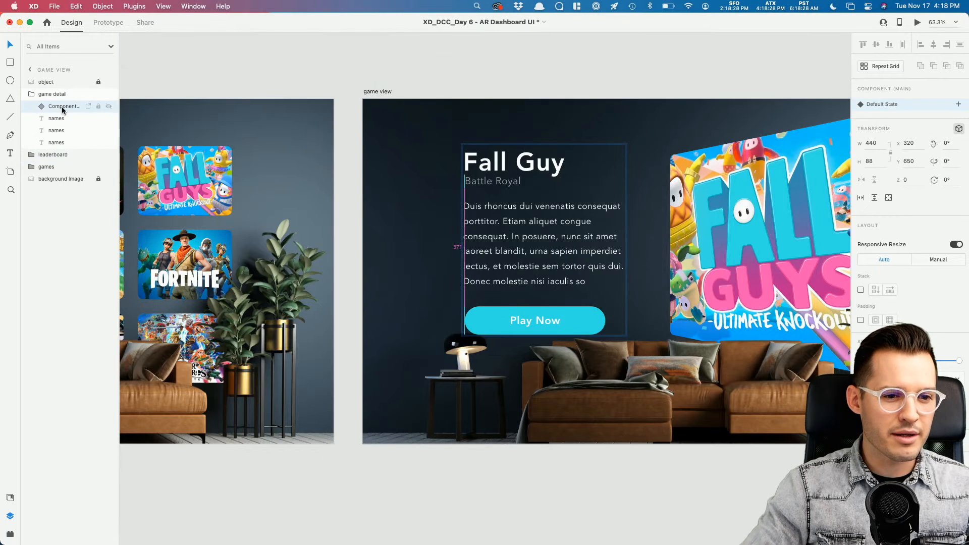
key("Down")
key("Down")
key("Down")
key("Down")
key("shift+Down")
key("shift+Down")
key("shift+Up")
key("shift+Down")
key("shift+Down")
key("shift+Down")
key("shift+Up")
key("shift+Up")
key("shift+Up")
key("shift+Up")
key("shift+Up")
key("shift+Up")
key("shift+Up")
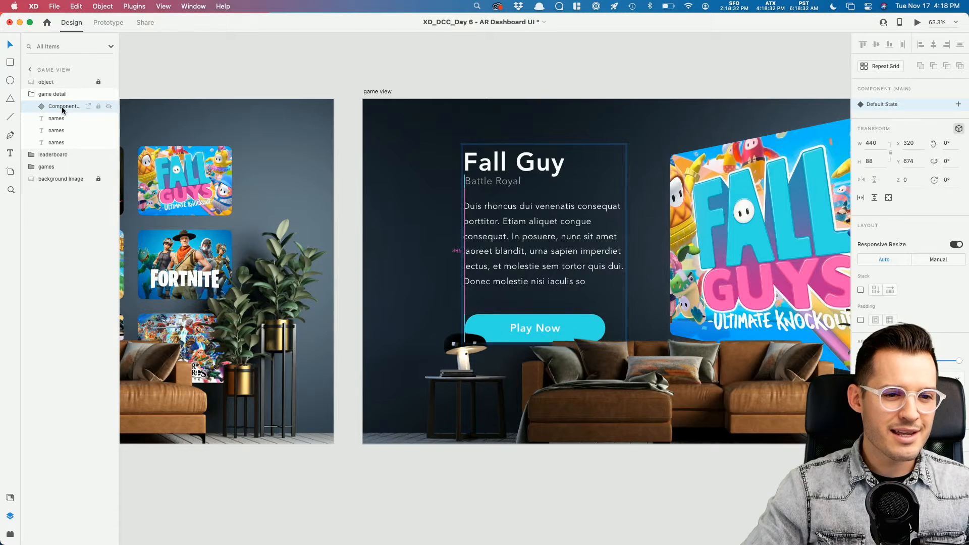
key("shift+Up")
key("shift+Down")
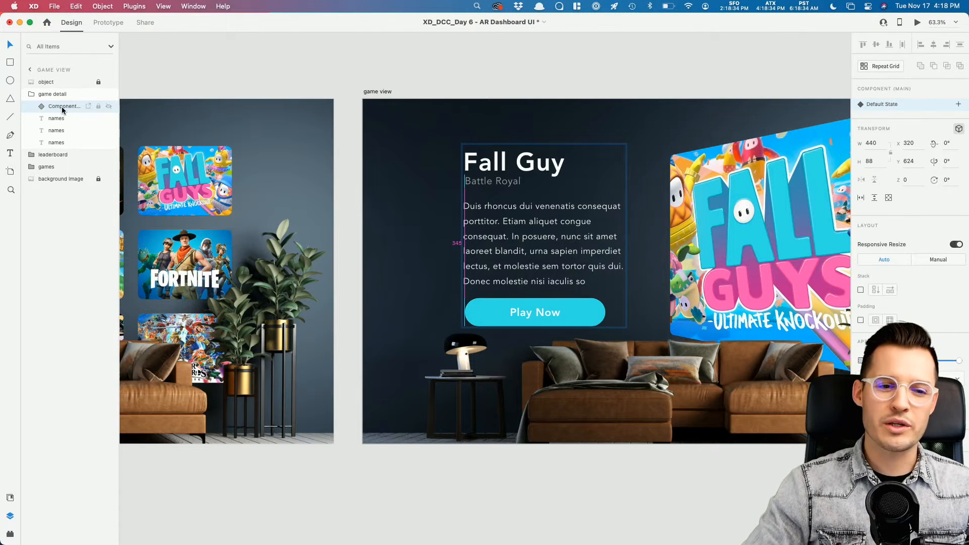
left_click(455, 57)
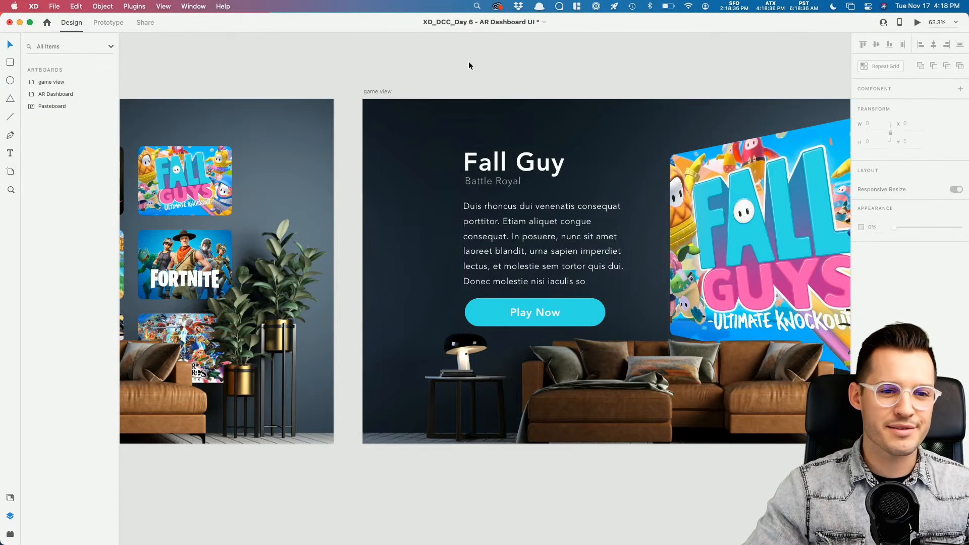
Step: Tilt the game detail group slightly in 3D and shift it down and right
left_click(512, 192)
left_click(45, 95)
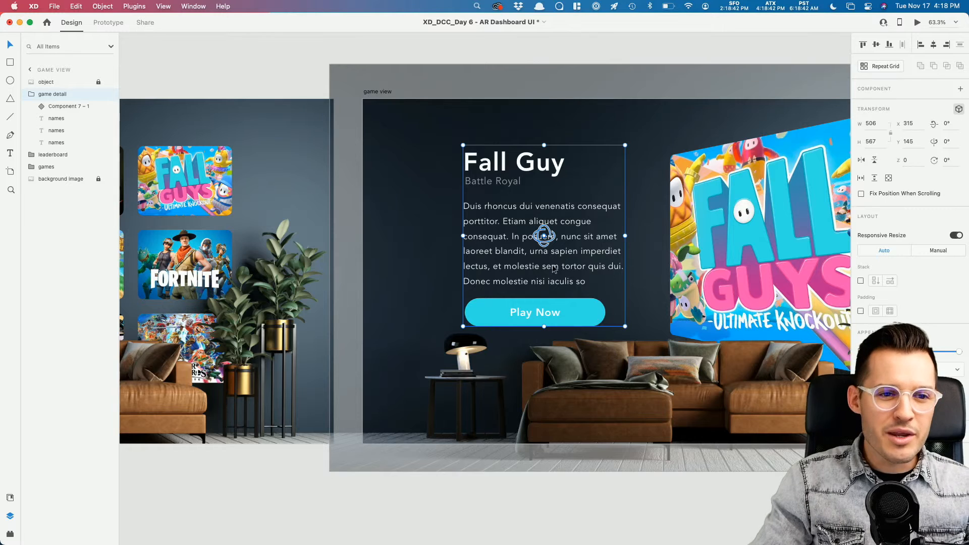
left_click_drag(550, 240, 562, 242)
left_click(573, 249, "shift")
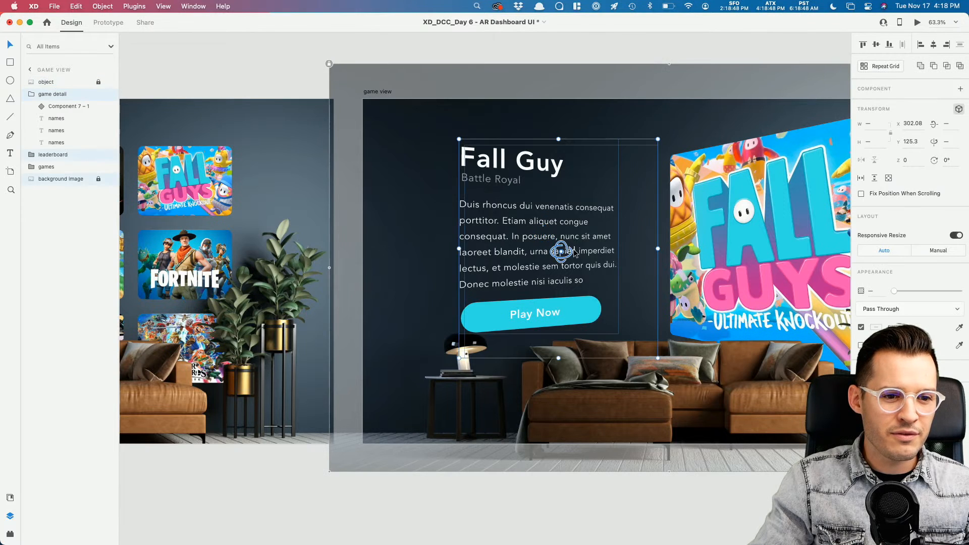
key("shift+Down")
key("shift+Down")
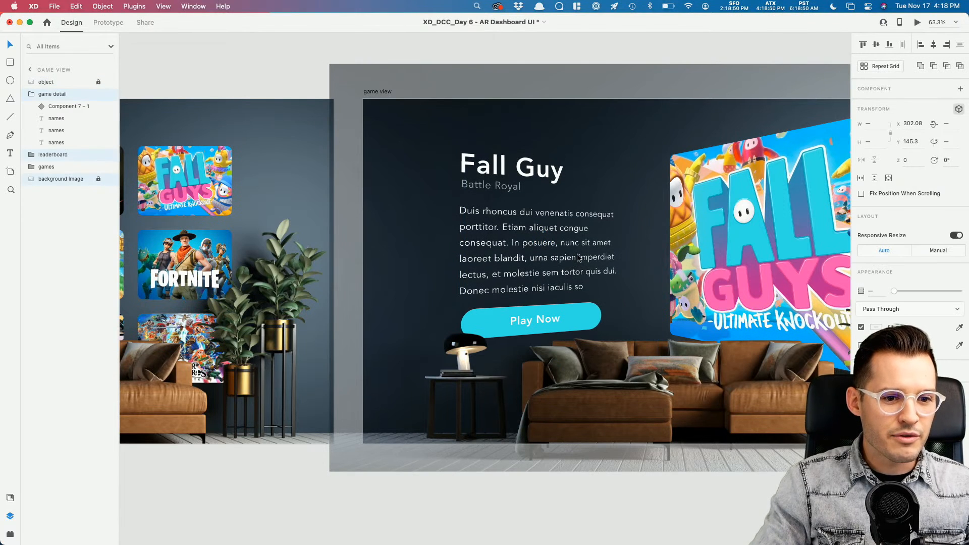
key("shift+Right")
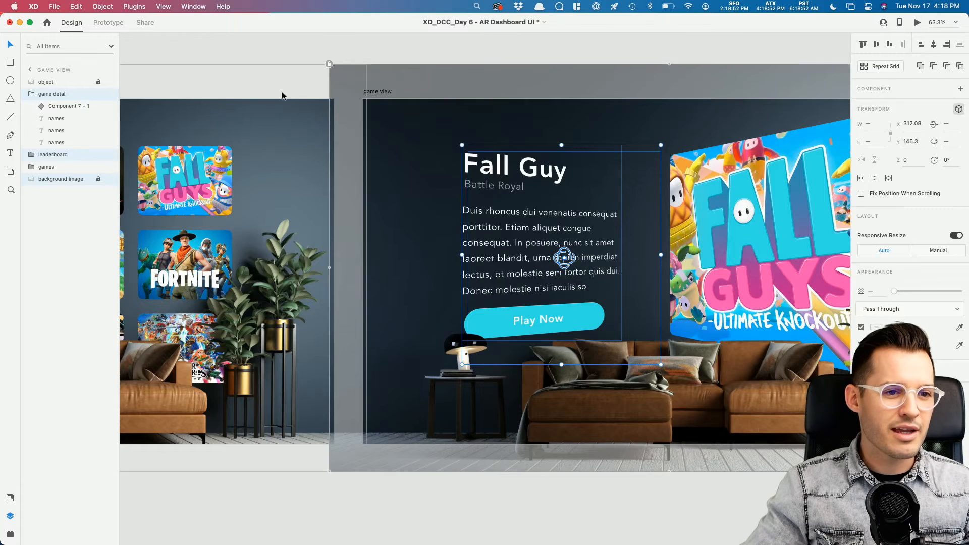
left_click(296, 70)
scroll(295, 72, "left", 10)
left_click(340, 91)
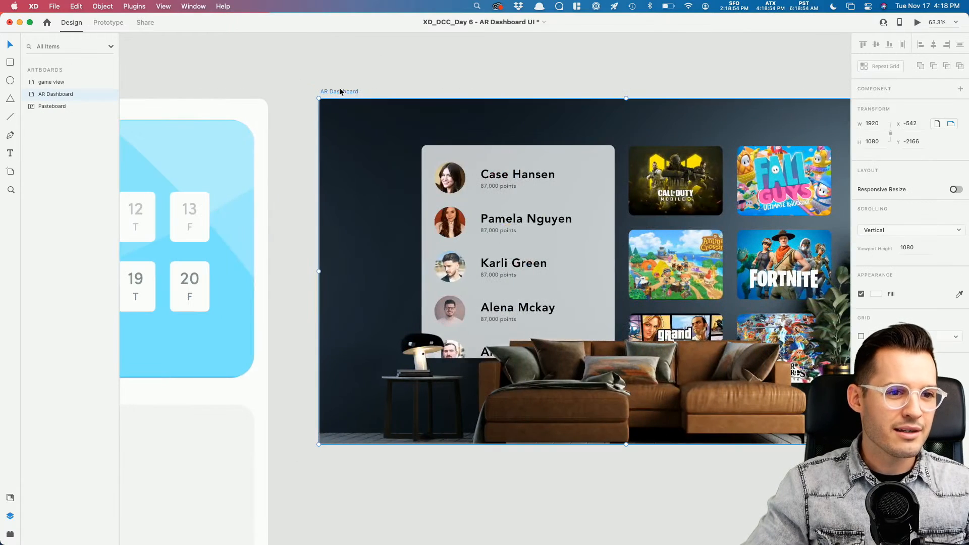
left_click(917, 22)
scroll(337, 237, "down", 10)
scroll(337, 236, "up", 10)
scroll(337, 235, "down", 5)
scroll(338, 234, "up", 5)
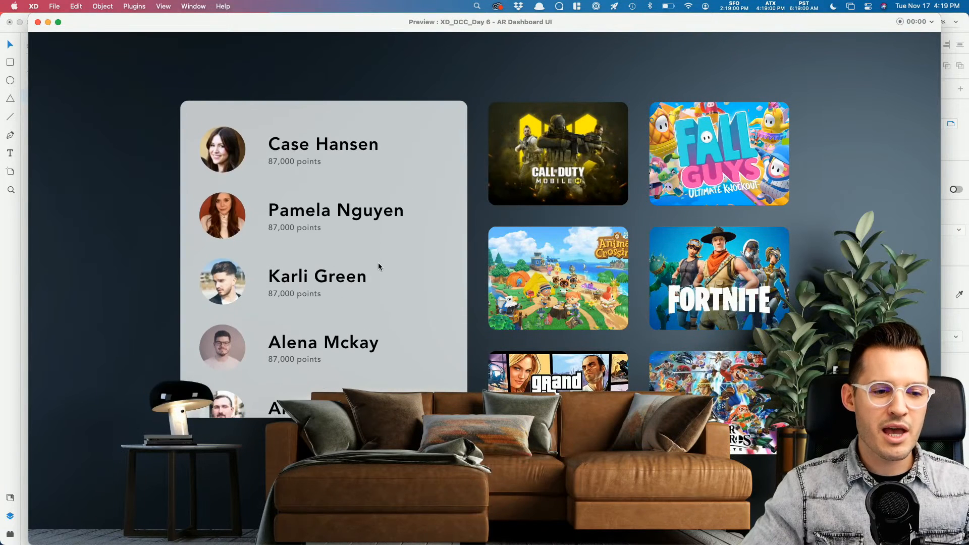
scroll(344, 338, "down", 5)
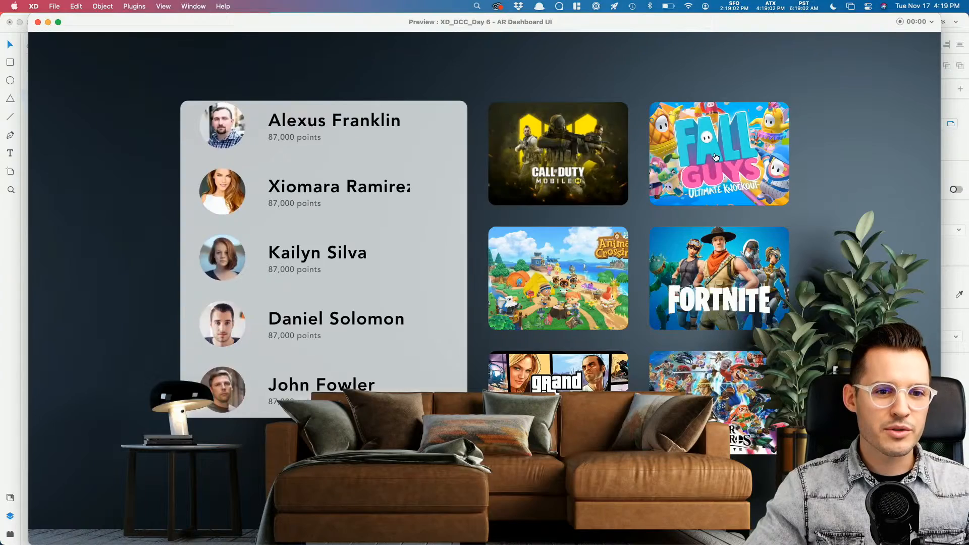
left_click(713, 155)
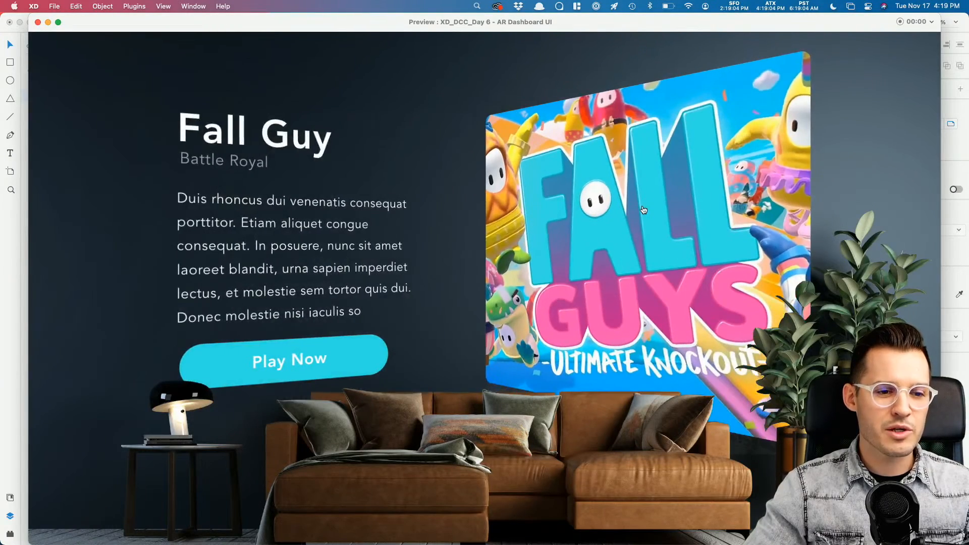
left_click(642, 205)
left_click(687, 146)
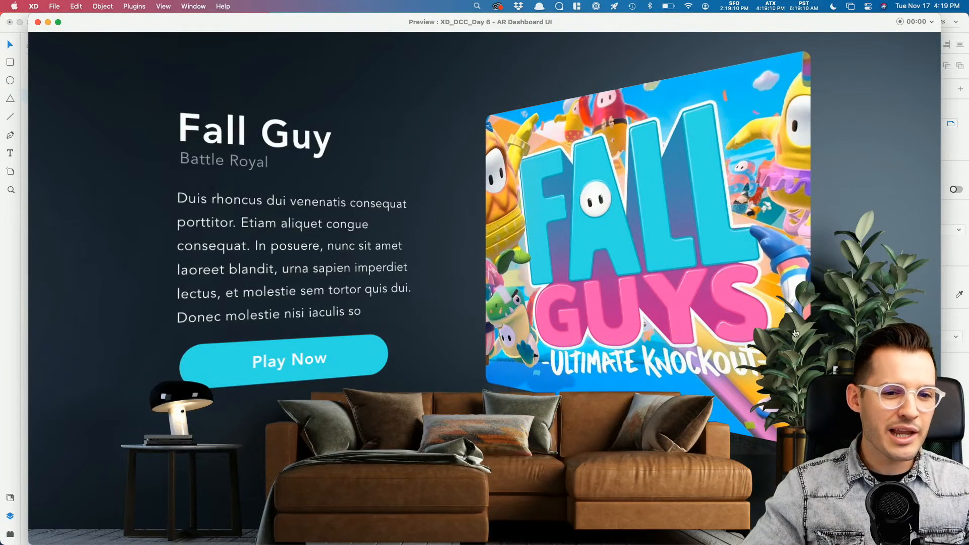
left_click(572, 162)
left_click(38, 22)
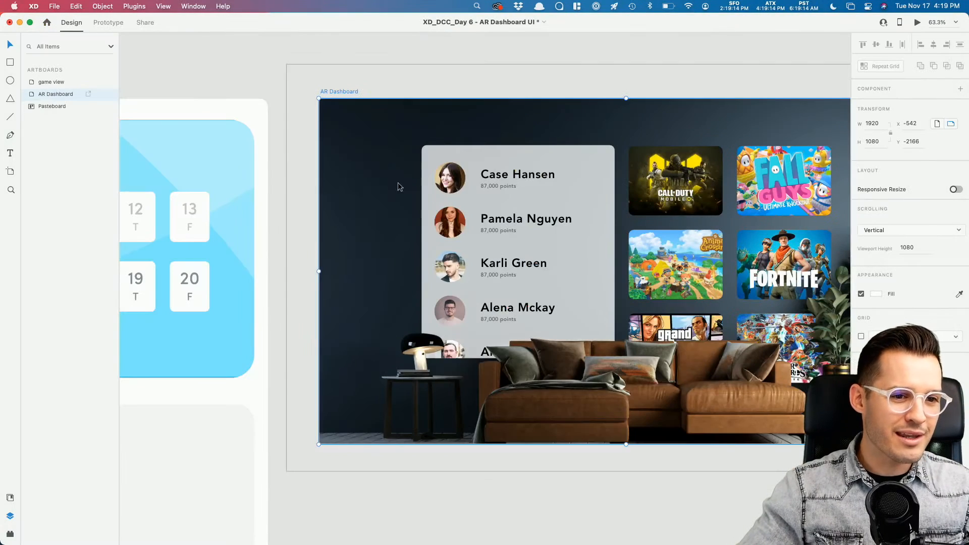
Step: Stretch the leaderboard's blurred box down to the artboard bottom
left_click(556, 154)
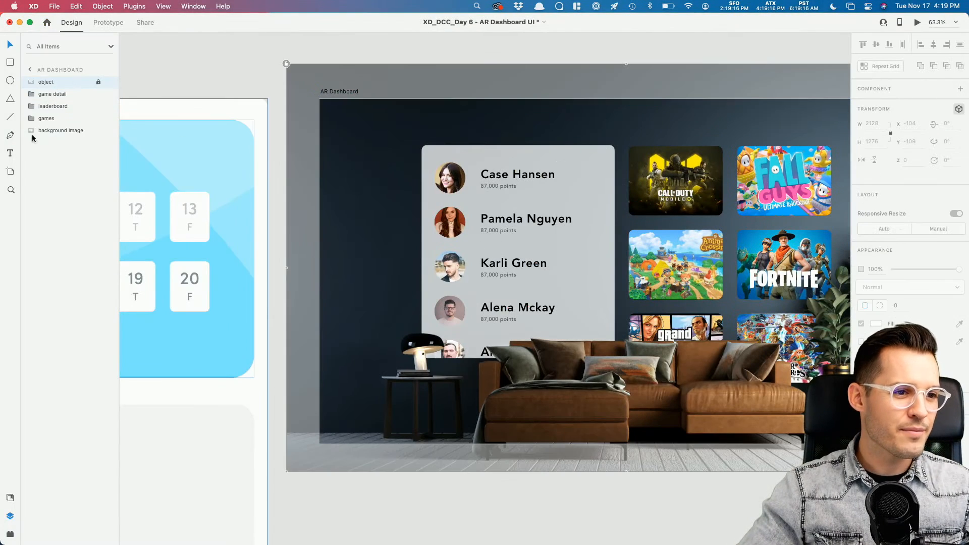
left_click(31, 107)
left_click(58, 130)
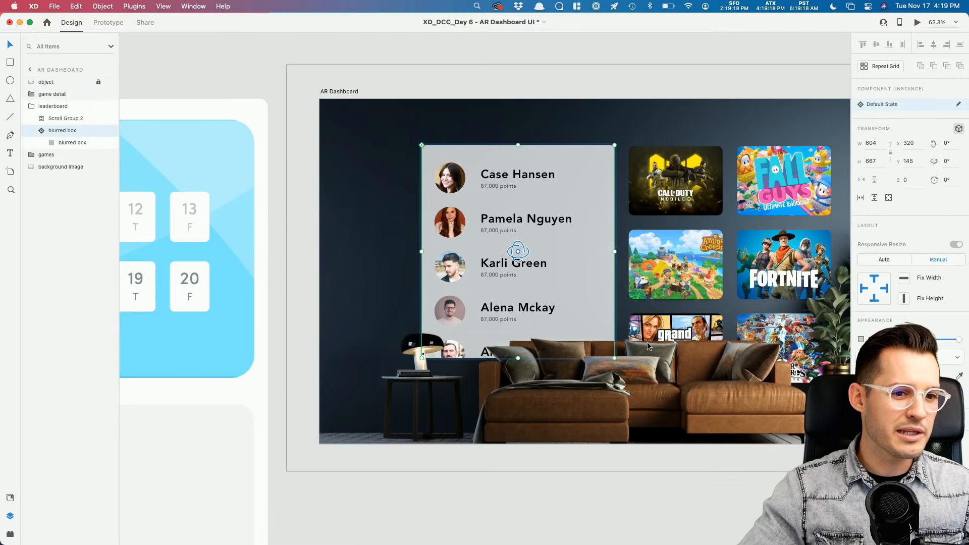
left_click_drag(518, 358, 530, 430)
key("z")
left_click_drag(396, 471, 504, 419)
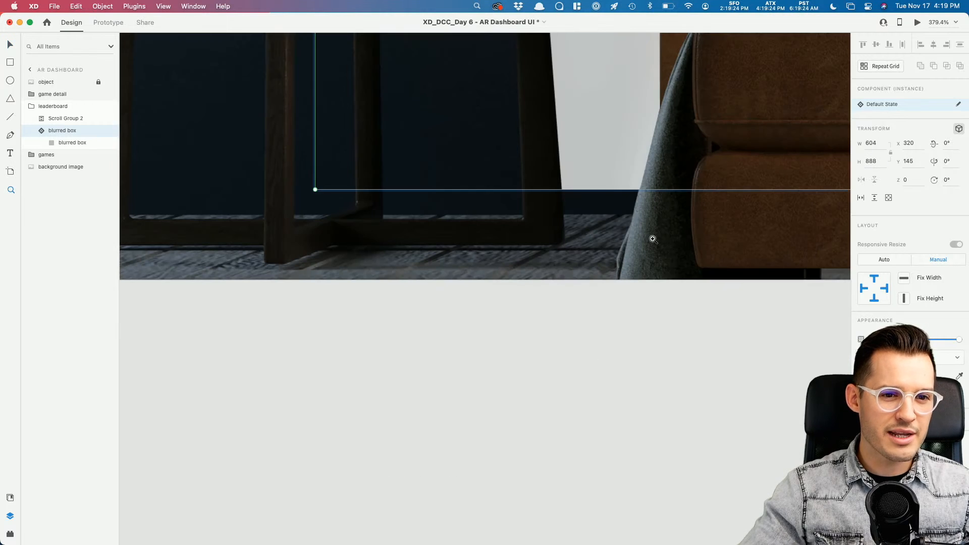
scroll(664, 231, "right", 5)
key("v")
left_click_drag(698, 189, 696, 216)
key("super+1")
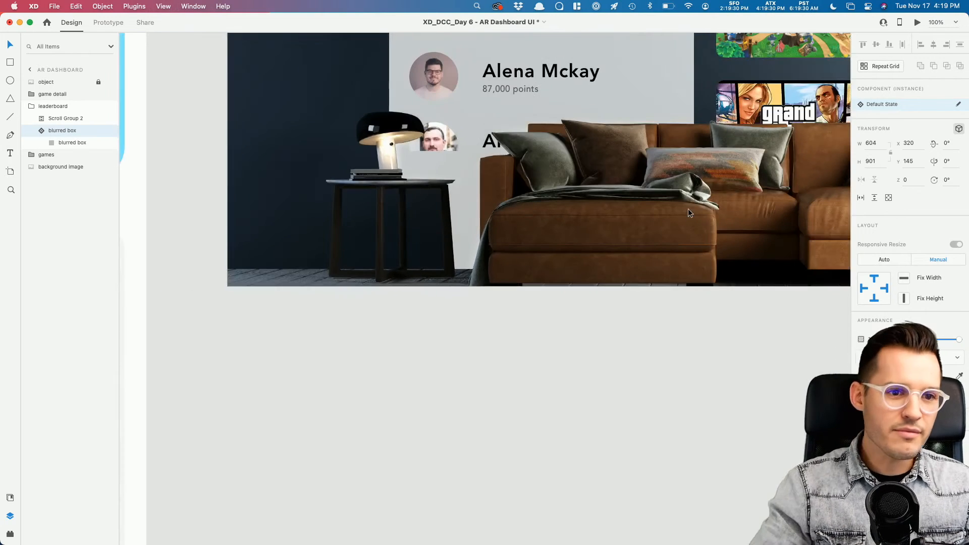
Step: Extend Scroll Group 2 to match, and lengthen Repeat Grid 1 to 2151 tall with more player rows
left_click(66, 118)
left_click_drag(521, 152, 522, 269)
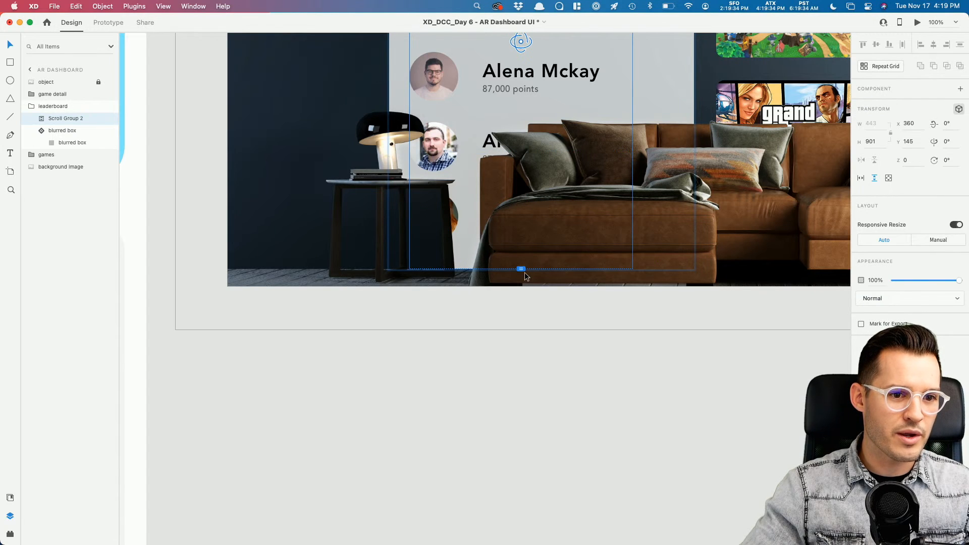
left_click(42, 120)
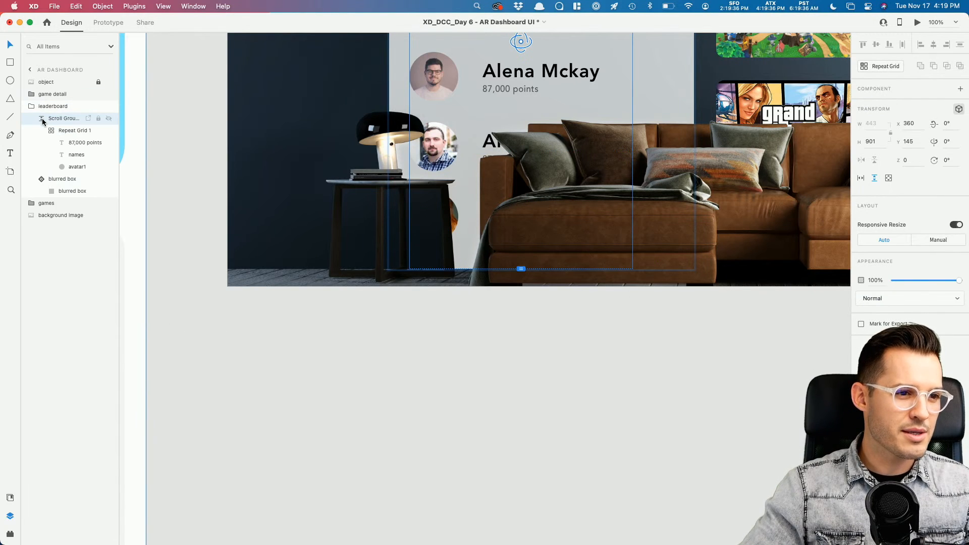
left_click(71, 130)
left_click_drag(524, 457, 543, 452)
left_click(842, 88)
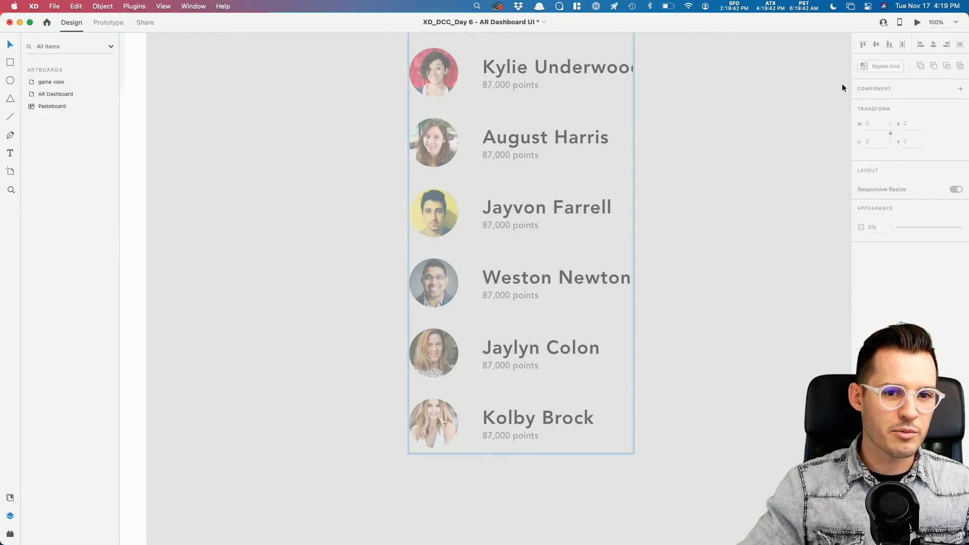
Step: Start the desktop preview and scroll the leaderboard list up and down
left_click(917, 23)
scroll(319, 316, "down", 10)
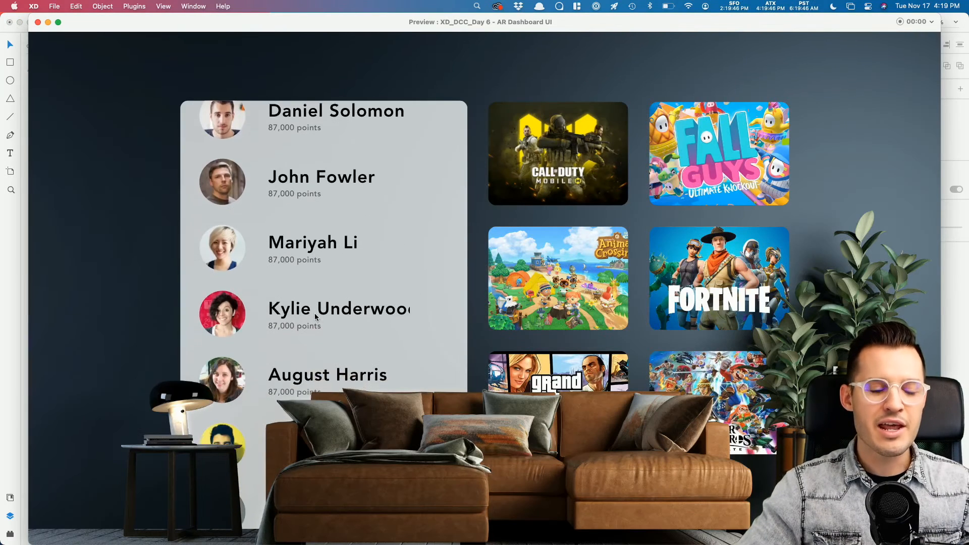
scroll(313, 316, "up", 10)
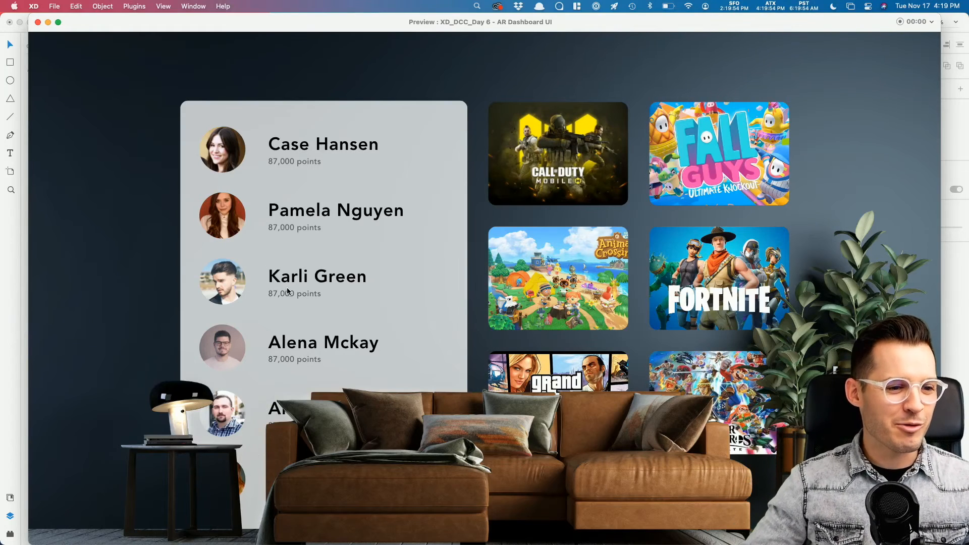
scroll(287, 291, "down", 10)
scroll(291, 287, "up", 10)
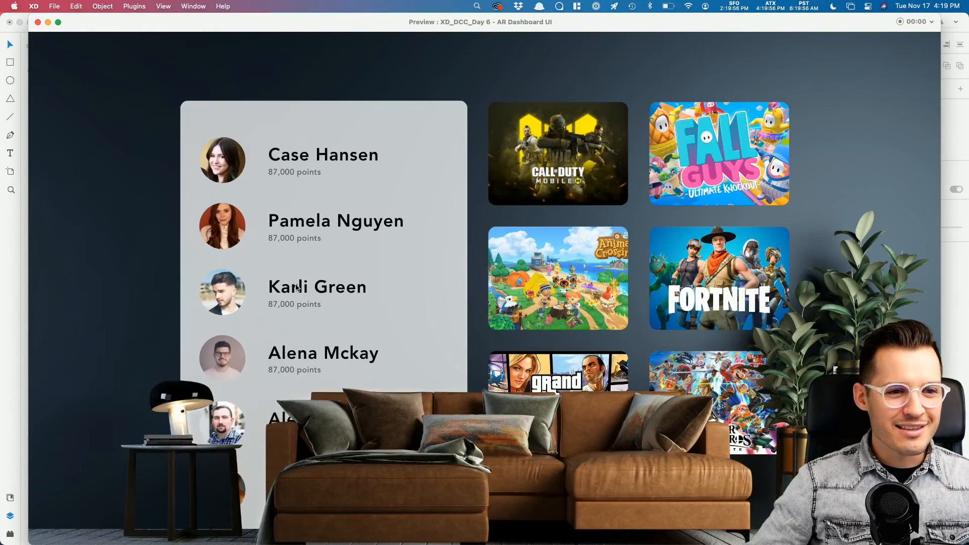
scroll(303, 261, "down", 8)
scroll(292, 298, "up", 2)
scroll(292, 297, "down", 6)
scroll(292, 298, "up", 12)
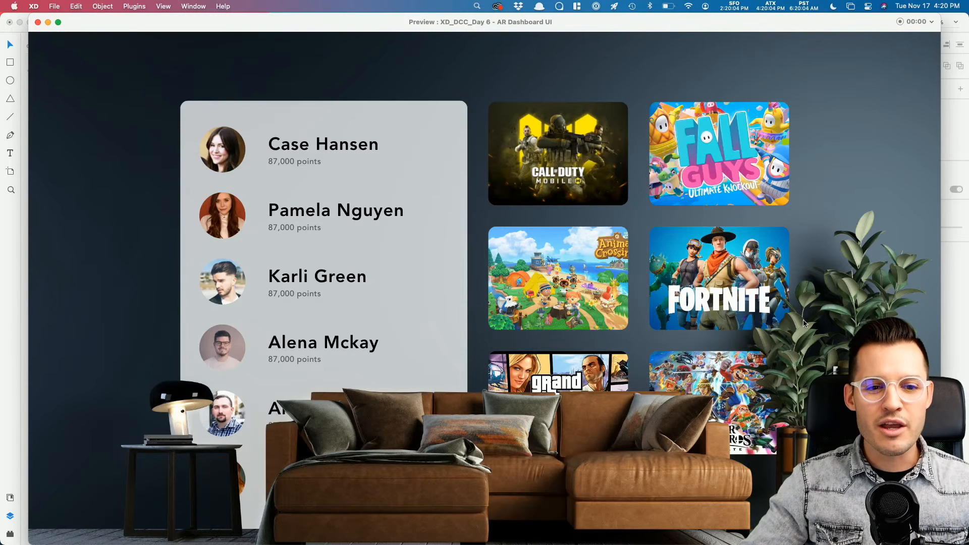
scroll(385, 290, "down", 8)
scroll(385, 290, "up", 10)
Step: Switch between the Fall Guys game view and the dashboard grid several times
left_click(698, 169)
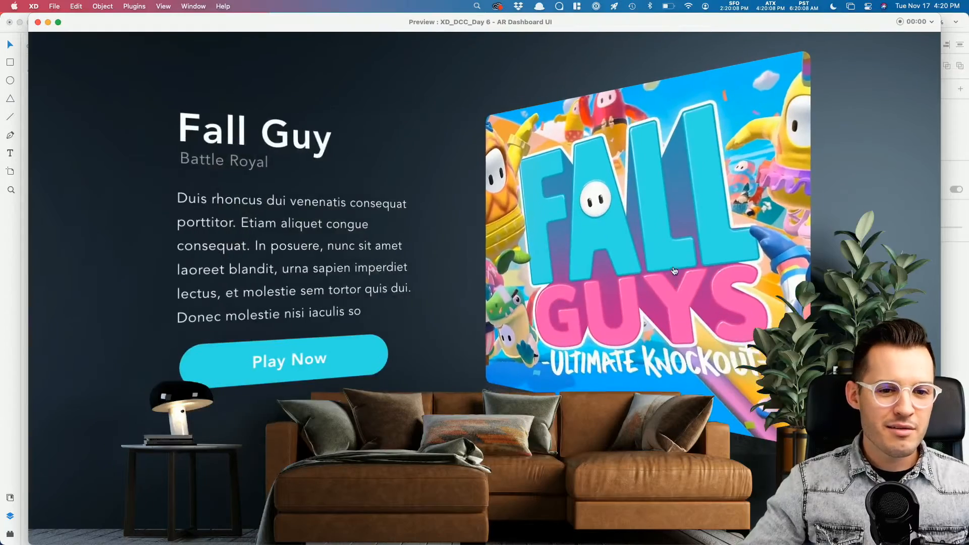
left_click(701, 195)
left_click(716, 152)
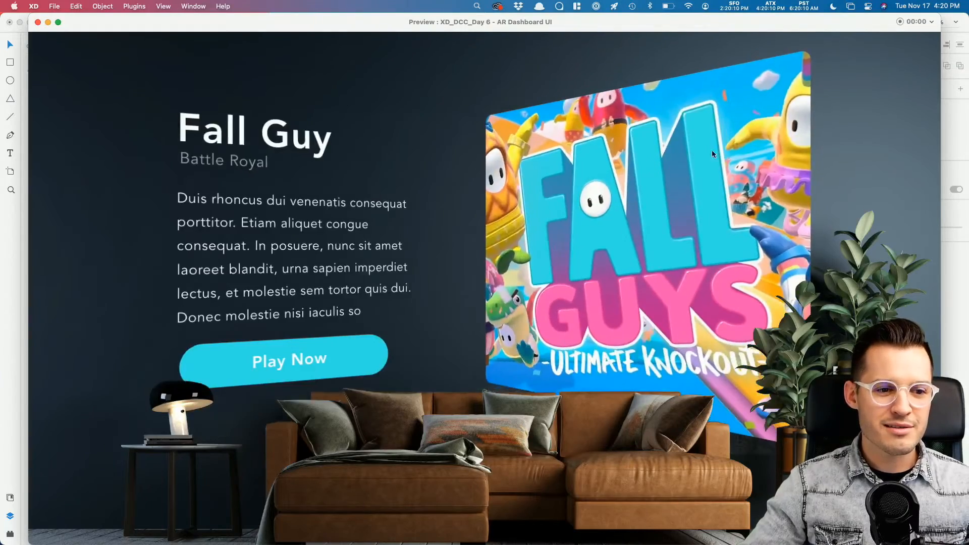
left_click(714, 151)
left_click(715, 152)
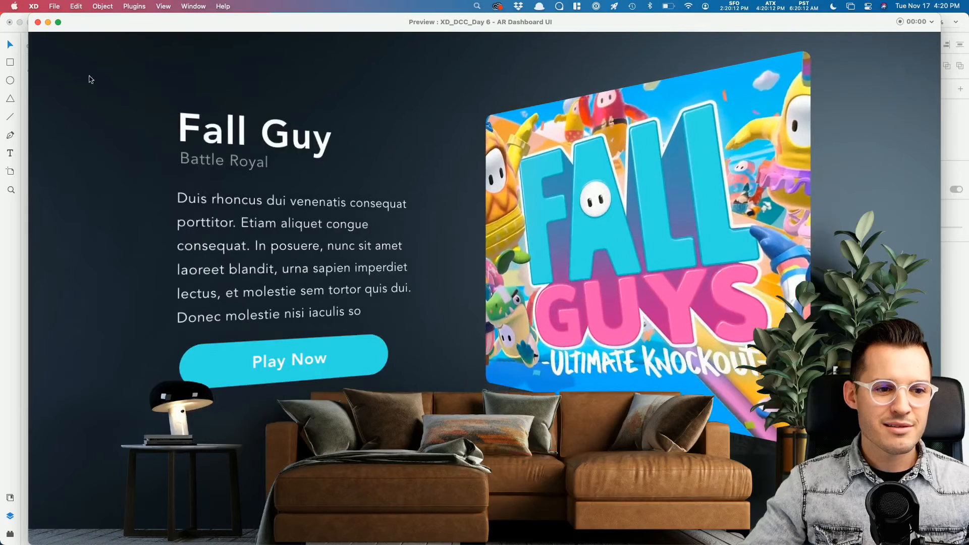
Step: Close the preview and zoom to fit both the AR Dashboard and game view artboards
left_click(38, 22)
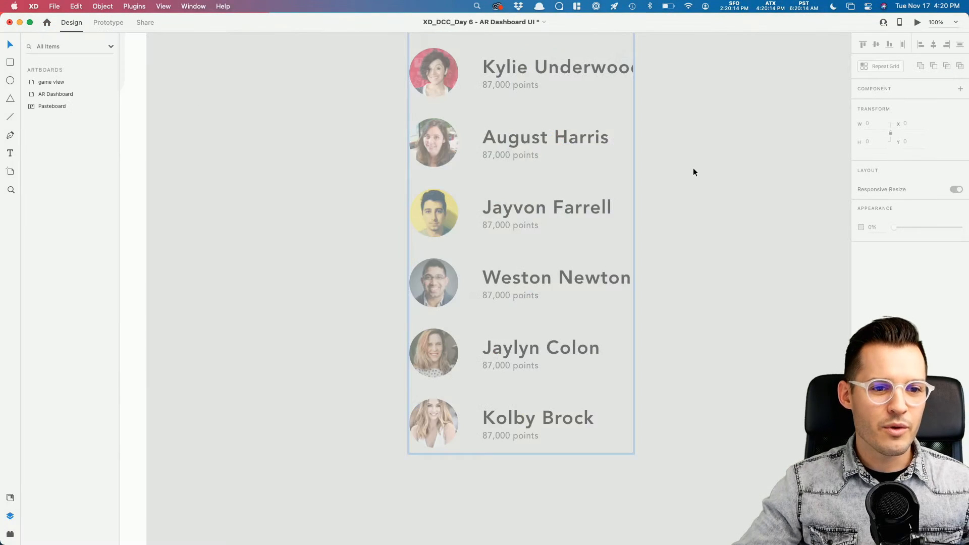
key("super+0")
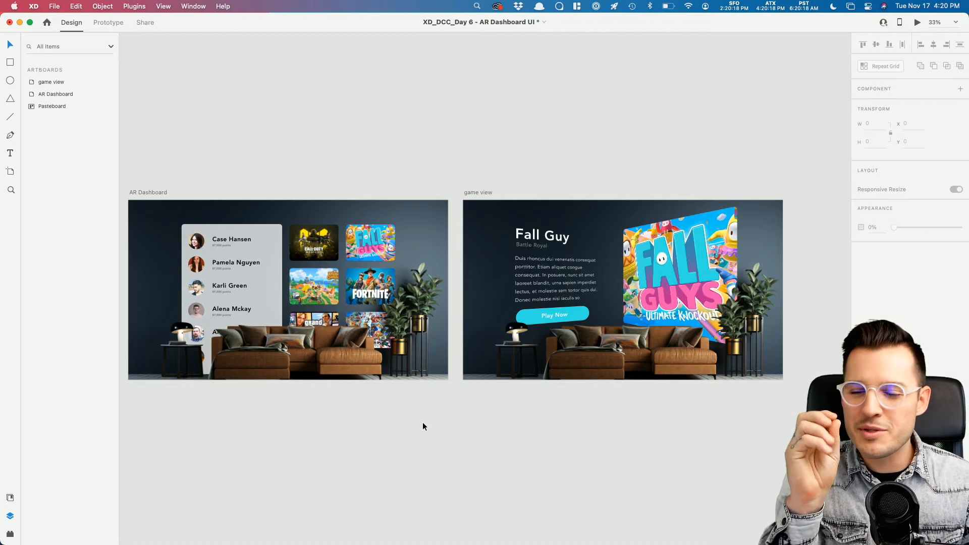
scroll(422, 431, "down", 3)
scroll(422, 430, "left", 3)
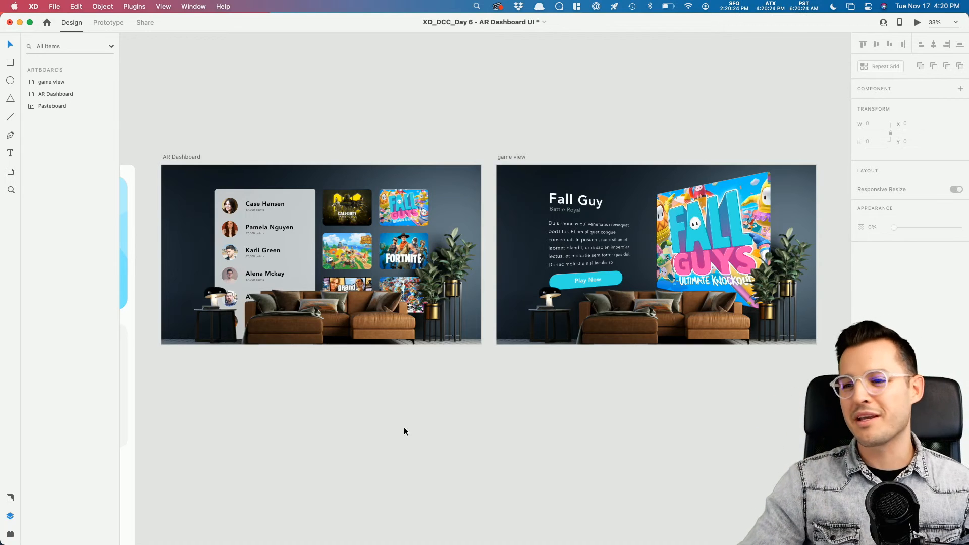
Step: Switch to Discord's #current-challenge in Chrome and open the Challenge #5 Behance habit tracker link
key("super+Tab")
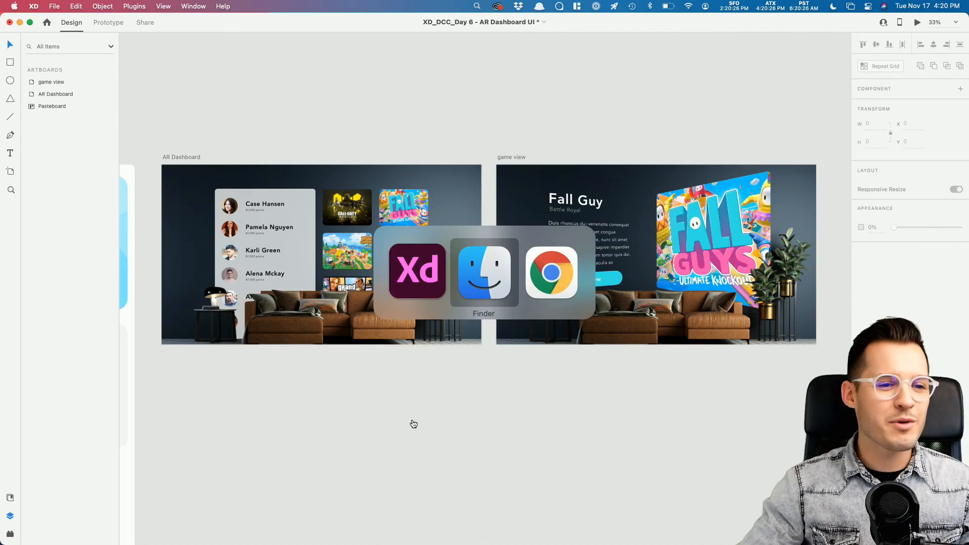
key("super+Tab")
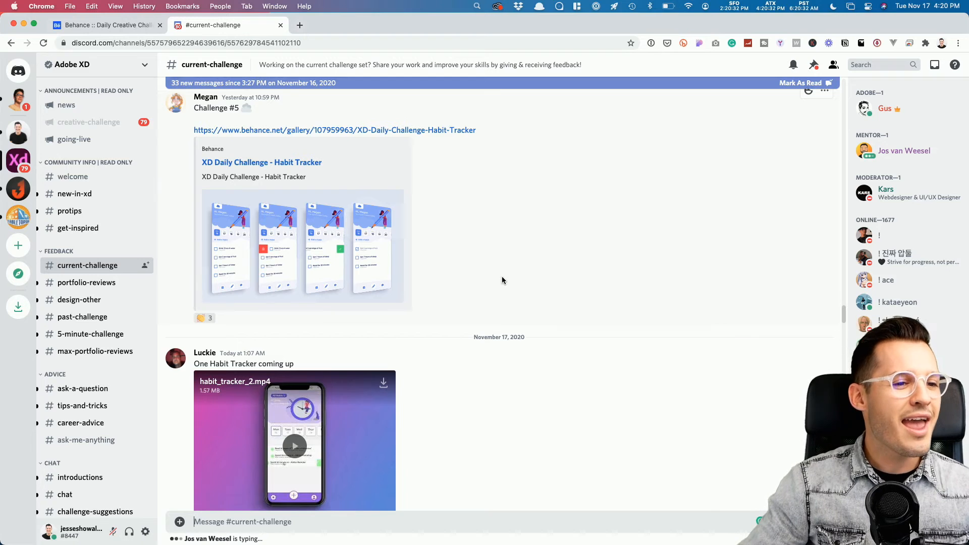
scroll(501, 277, "up", 3)
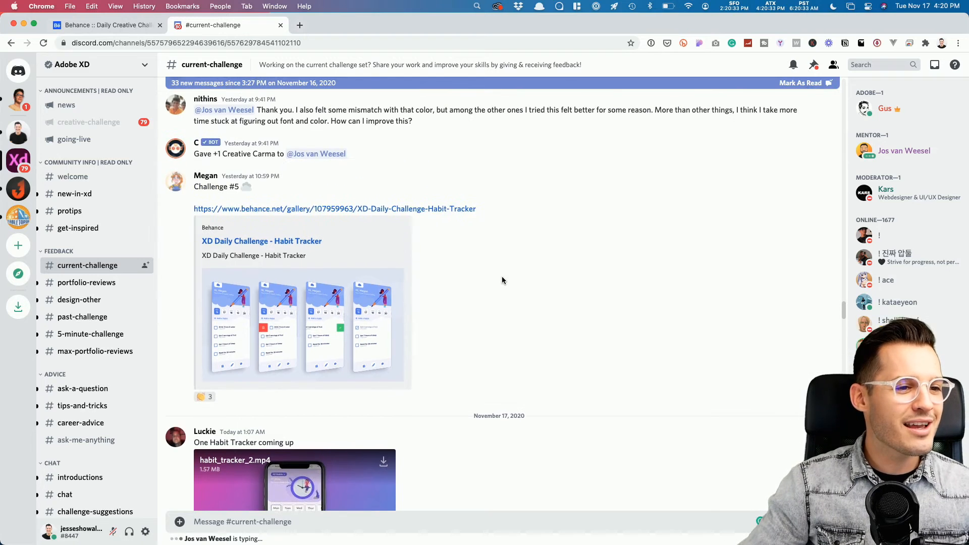
left_click(311, 210)
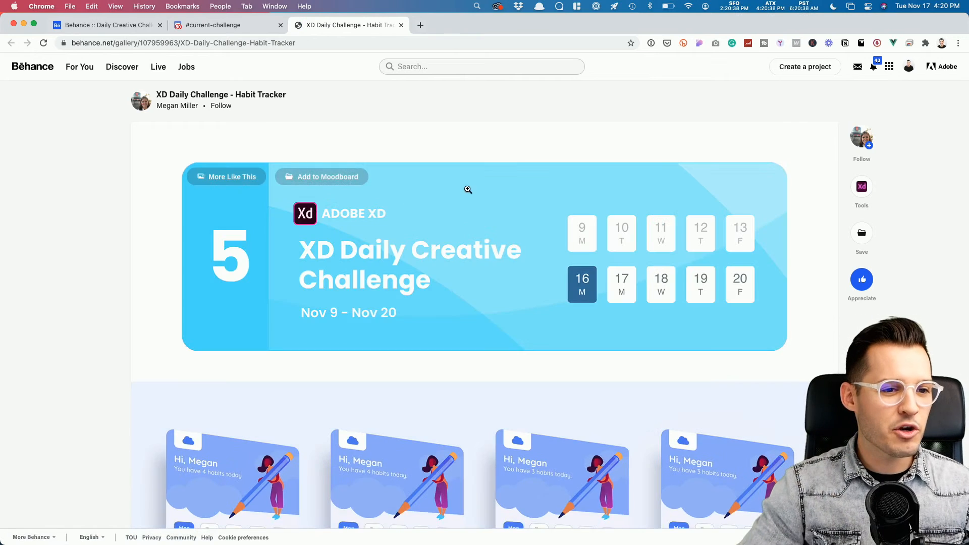
Step: Scroll through the four habit tracker screens down to the 13-second demo video
scroll(453, 222, "down", 6)
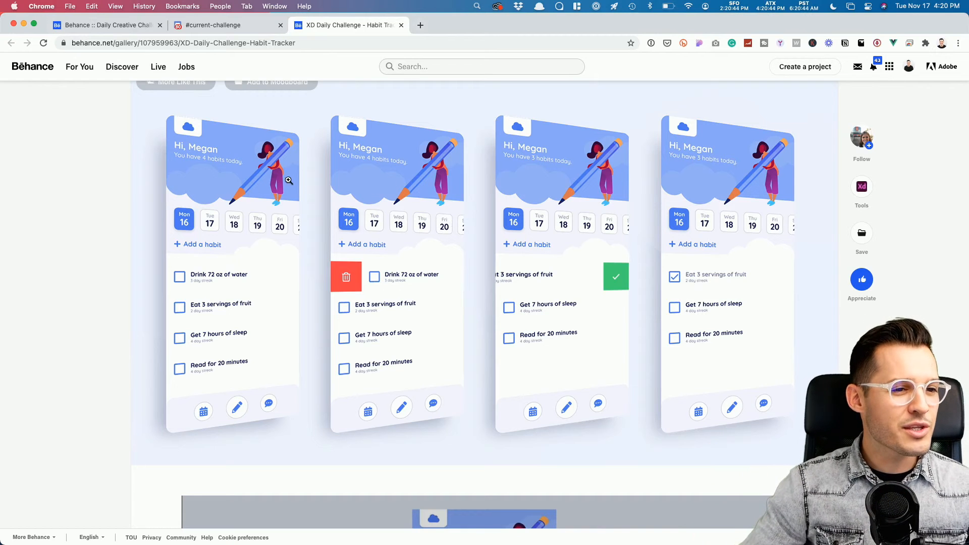
scroll(383, 328, "down", 3)
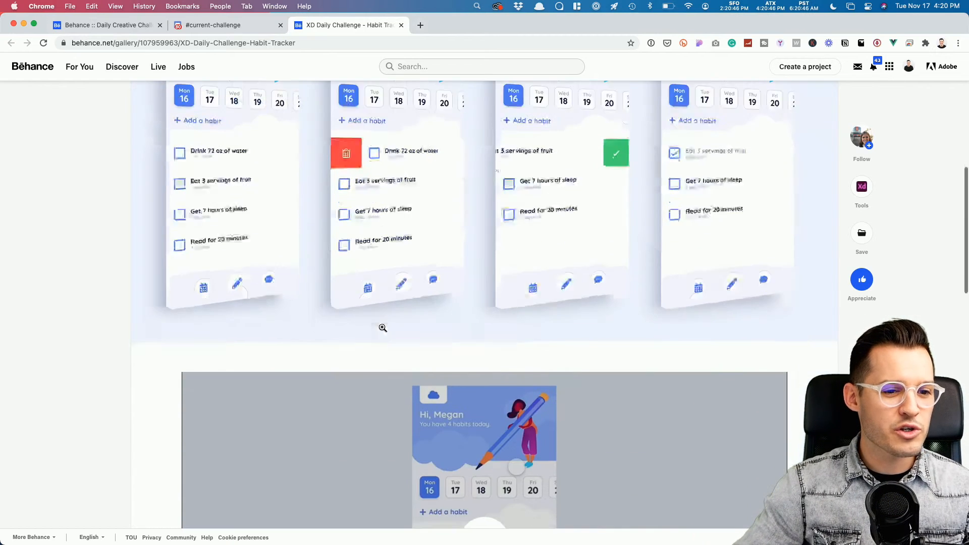
scroll(381, 328, "up", 3)
scroll(382, 328, "up", 2)
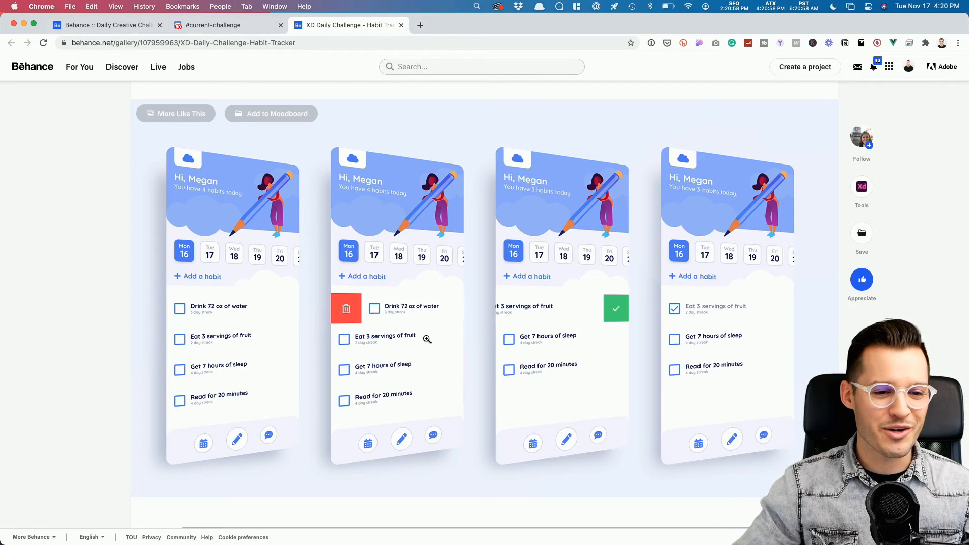
scroll(430, 345, "down", 1)
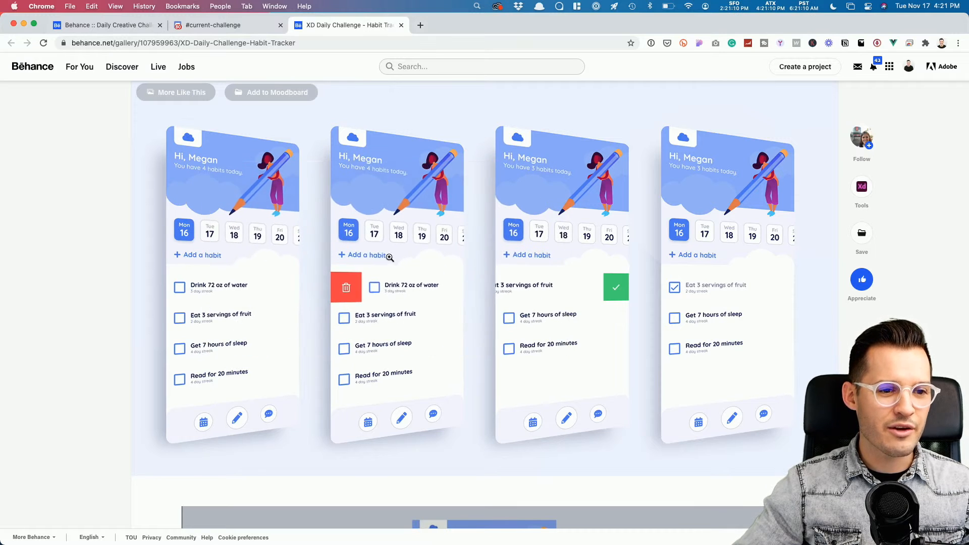
scroll(454, 283, "down", 10)
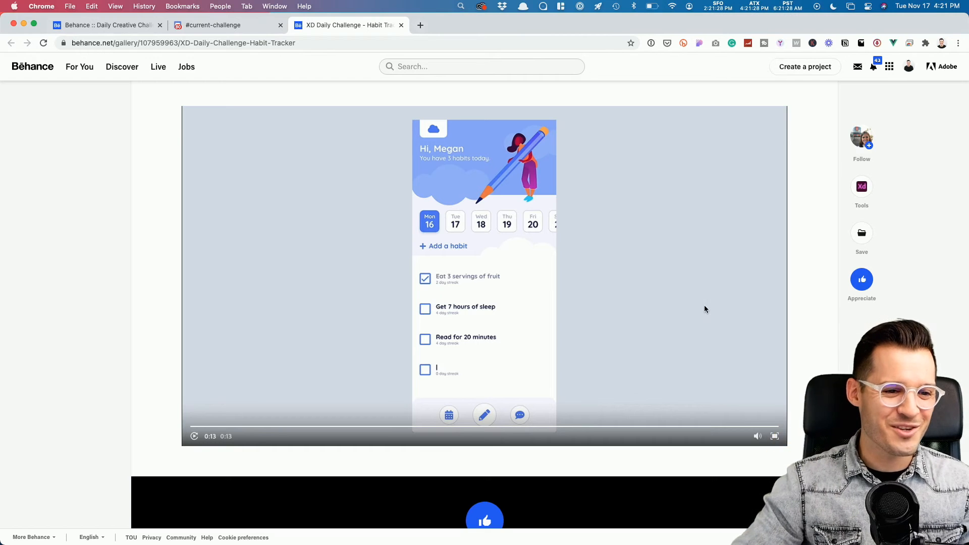
scroll(704, 308, "down", 5)
scroll(697, 310, "up", 9)
Step: Play habit_tracker_2.mp4 full screen through its 11 seconds, then exit and scroll down
left_click(243, 29)
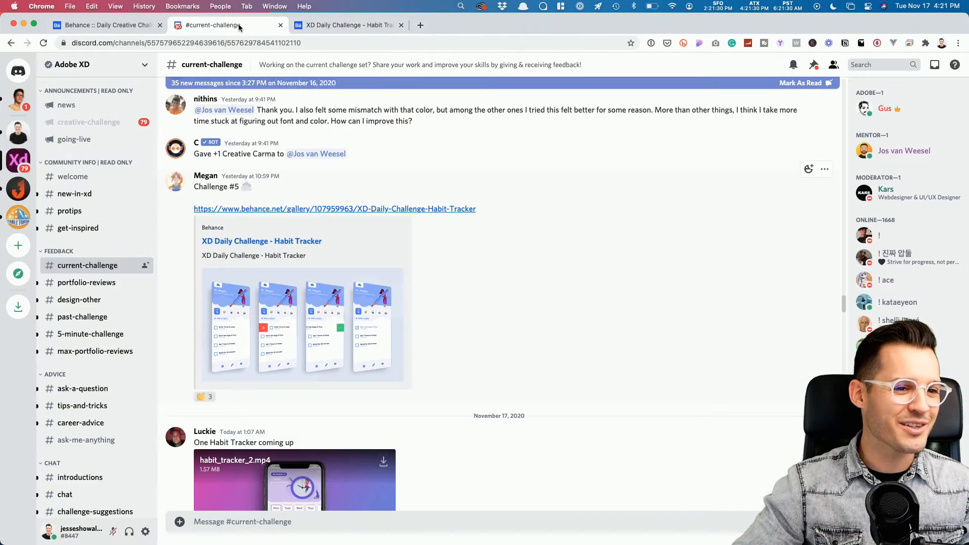
scroll(674, 326, "down", 5)
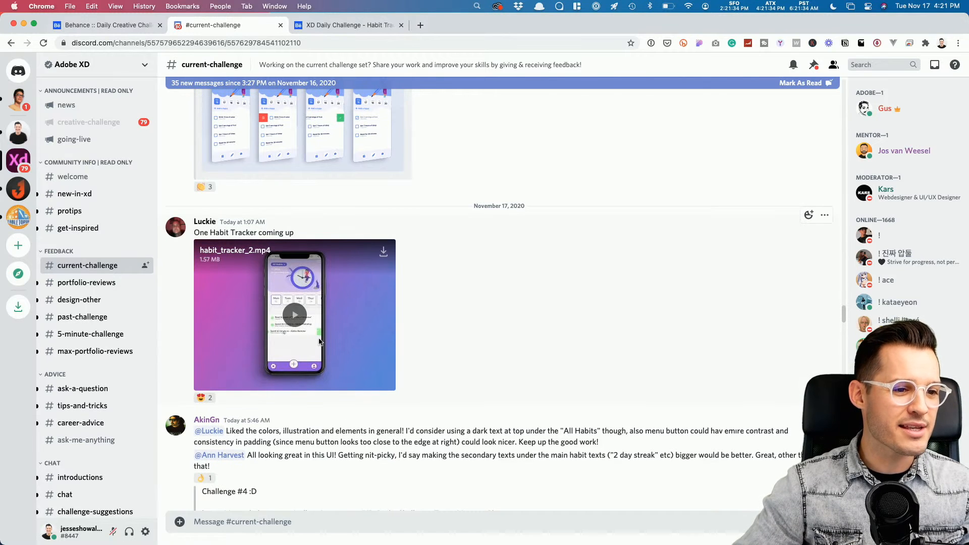
left_click(294, 316)
left_click(388, 383)
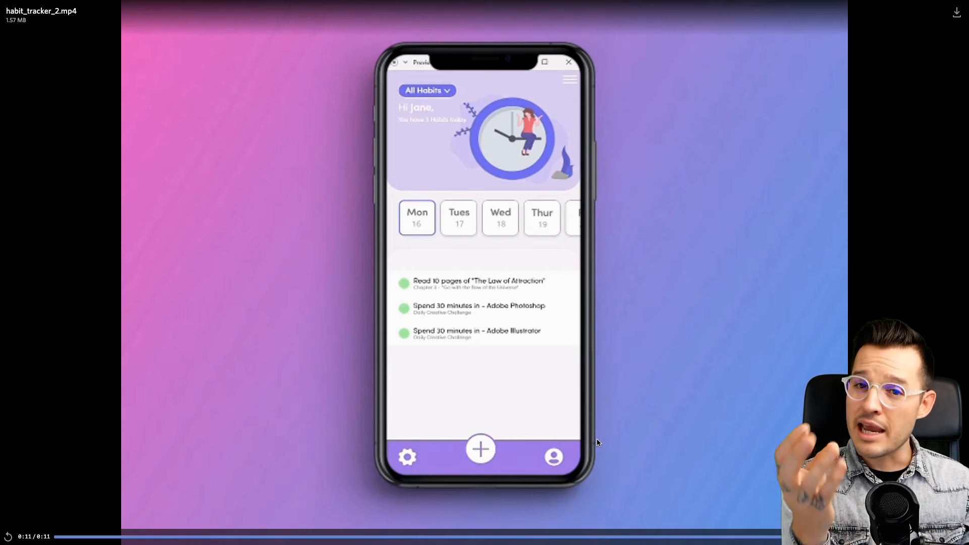
key("Escape")
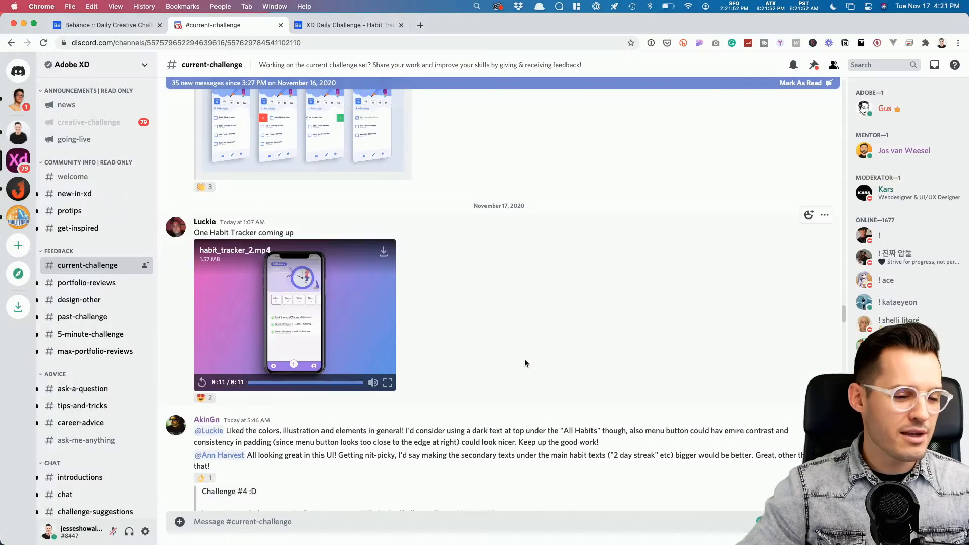
scroll(516, 359, "down", 5)
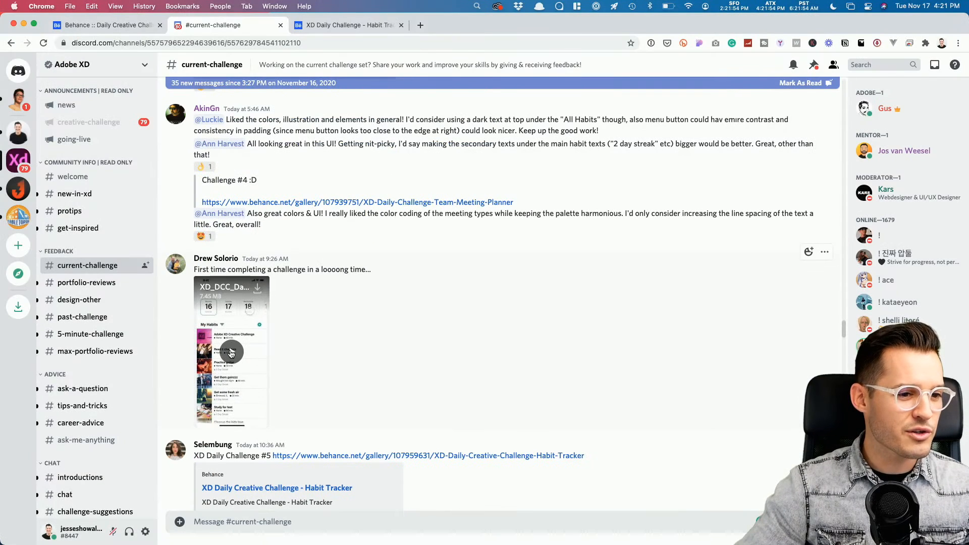
Step: Watch XD_DCC_Day_5_-_Habit_Tracker.mov full screen, then exit and scroll to the Behance link post
left_click(232, 353)
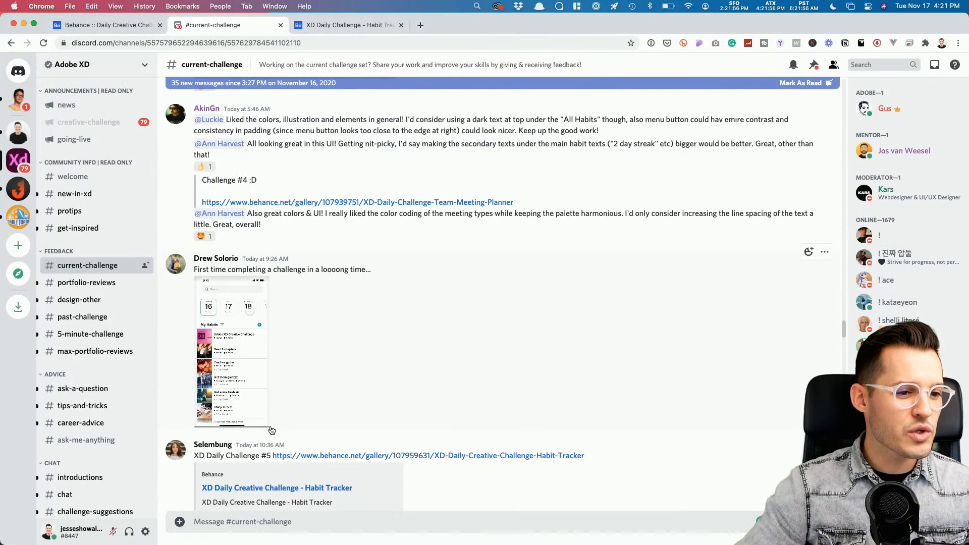
left_click(261, 408)
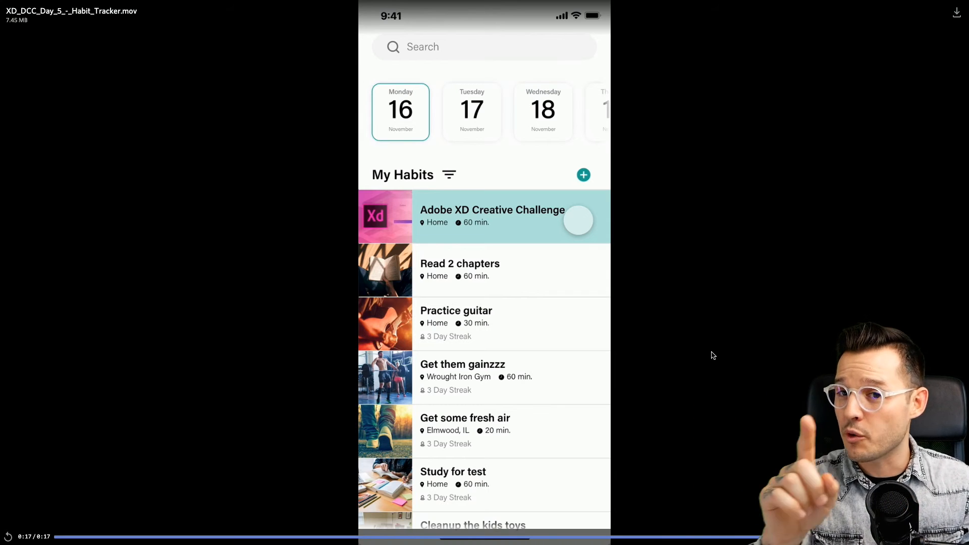
key("Escape")
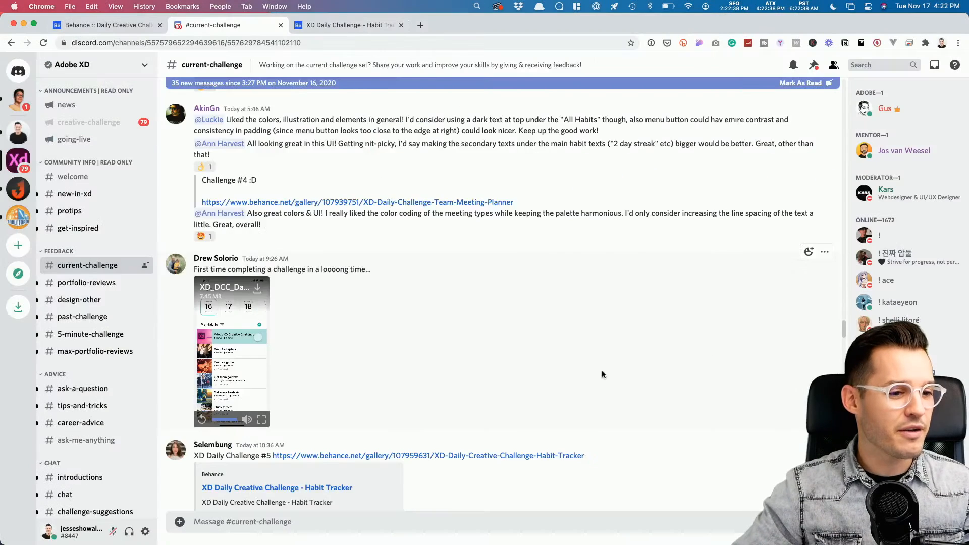
scroll(602, 371, "down", 8)
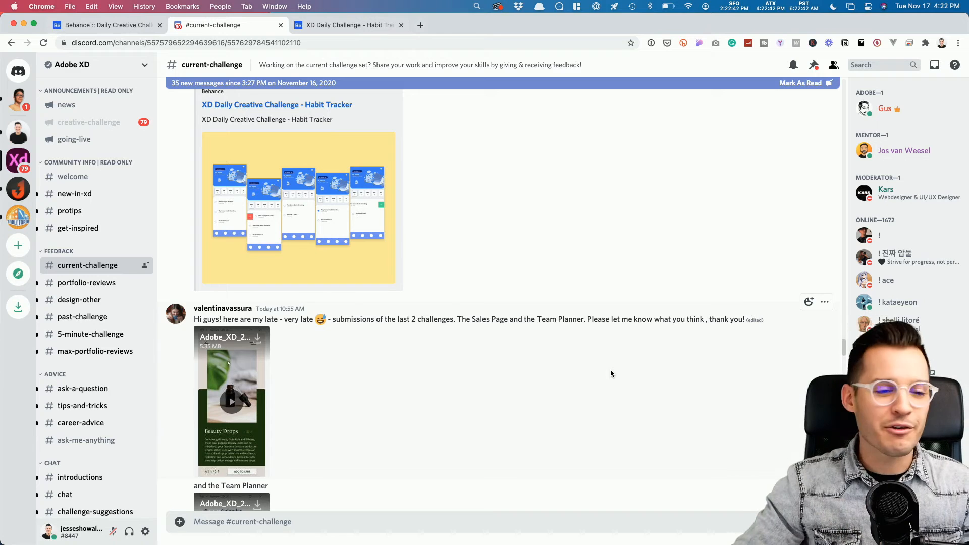
scroll(460, 232, "up", 2)
scroll(455, 196, "up", 1)
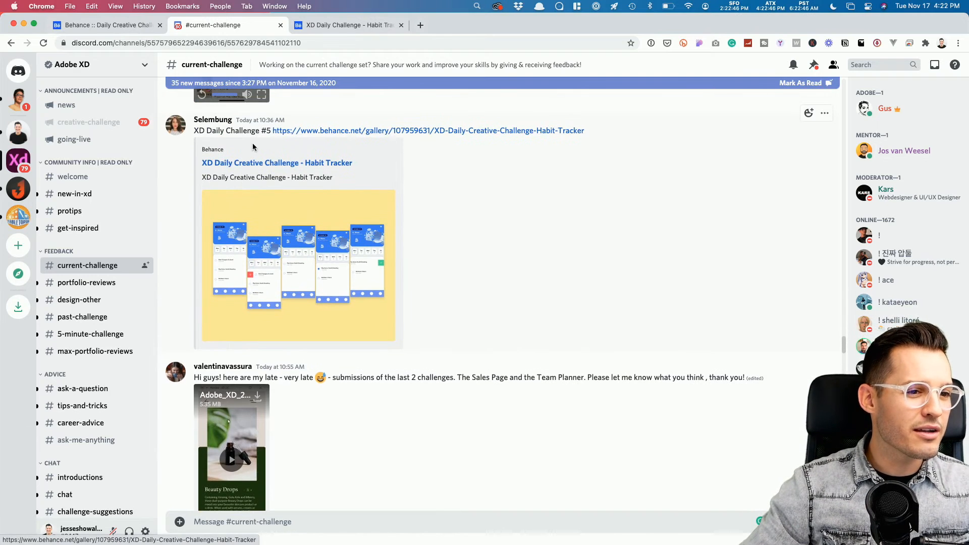
Step: Browse the XD Daily Creative Challenge - Habit Tracker Behance gallery, then return to #current-challenge
left_click(393, 130)
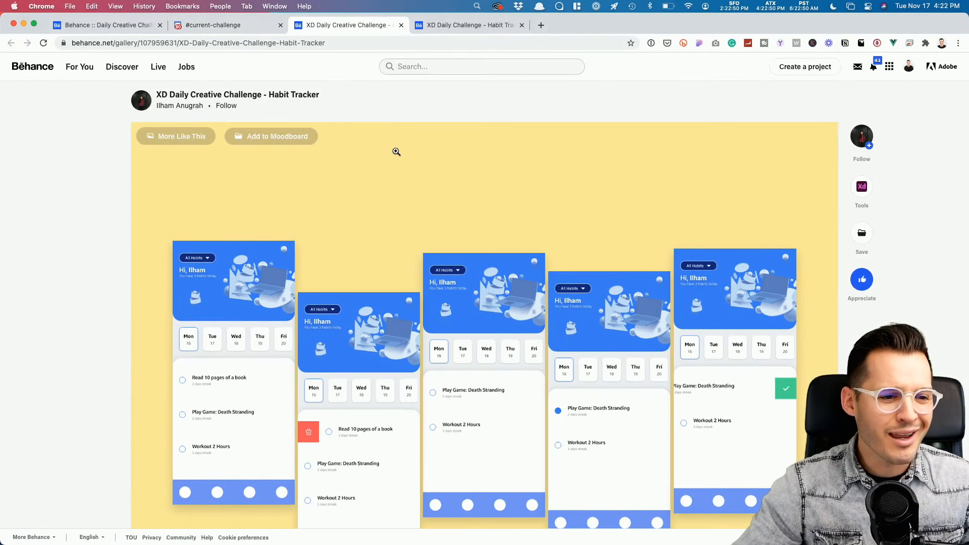
scroll(396, 146, "down", 1)
scroll(450, 151, "down", 2)
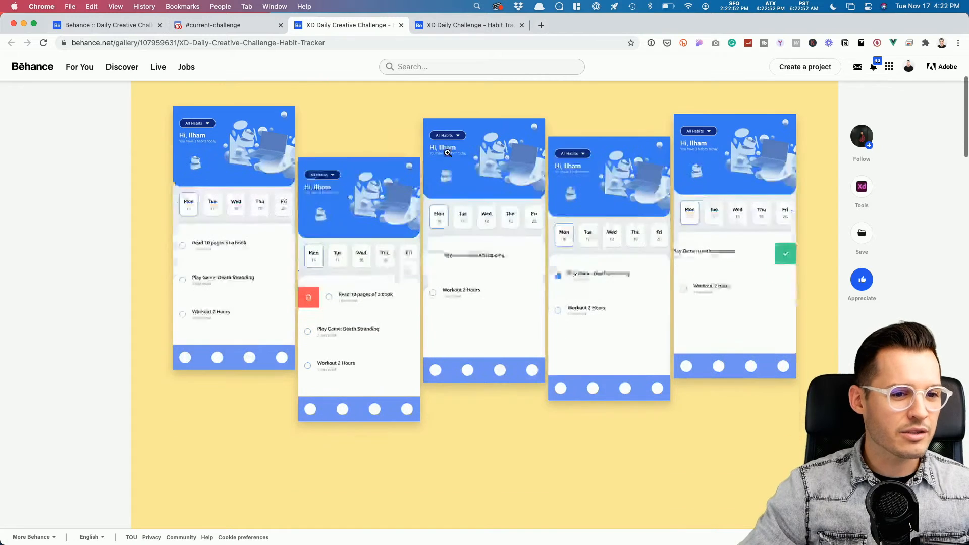
scroll(446, 155, "down", 6)
scroll(446, 155, "down", 10)
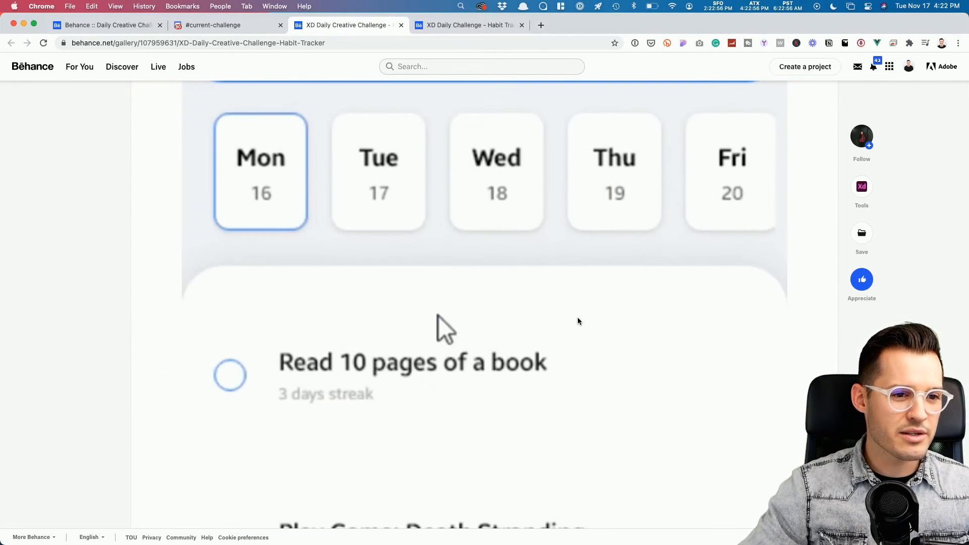
scroll(407, 347, "down", 2)
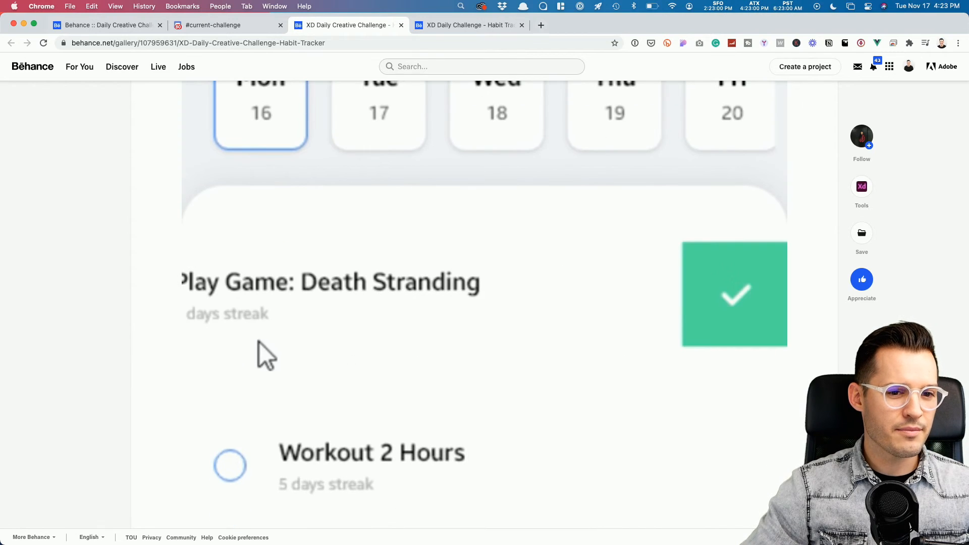
scroll(765, 377, "down", 3)
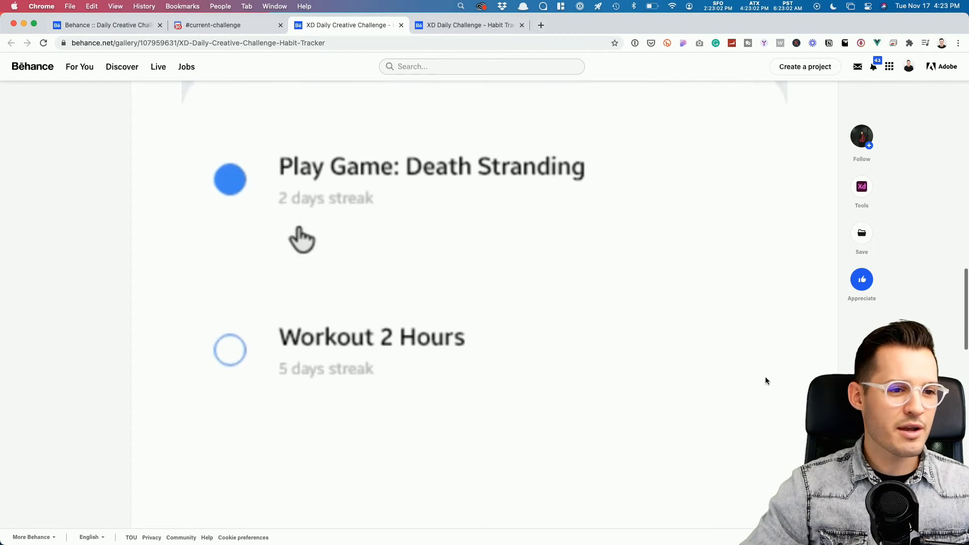
scroll(765, 377, "up", 10)
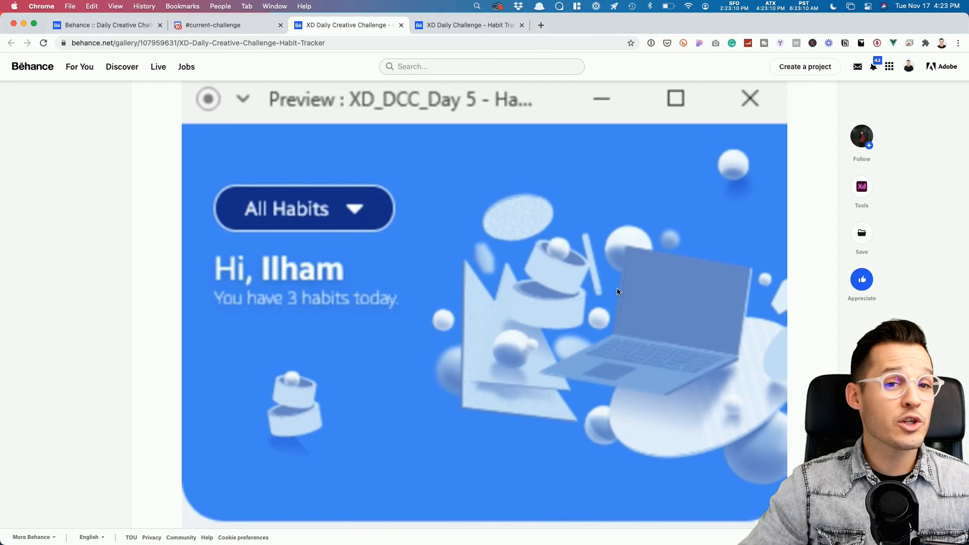
left_click(248, 29)
Step: Watch the Beauty Drops sales page video full screen, replaying it once
scroll(483, 240, "down", 4)
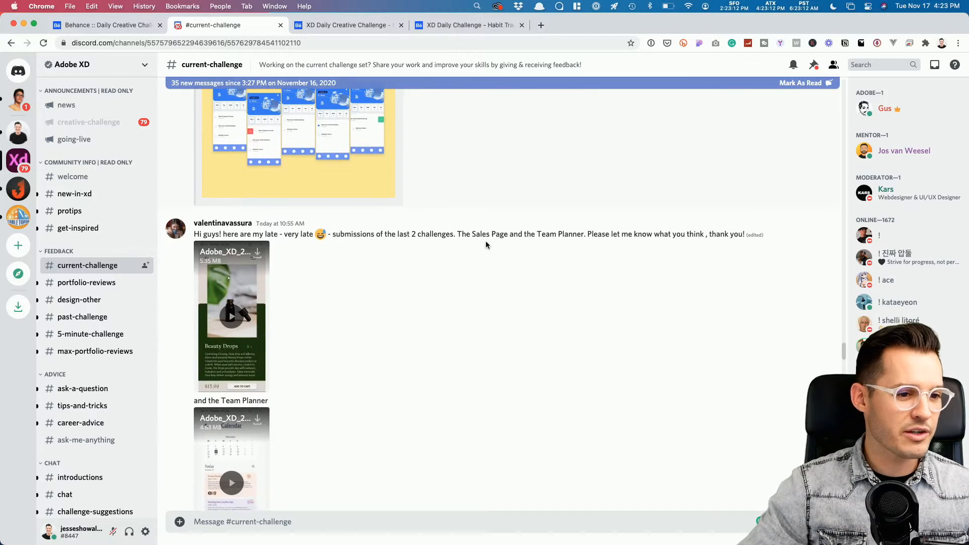
scroll(486, 246, "down", 1)
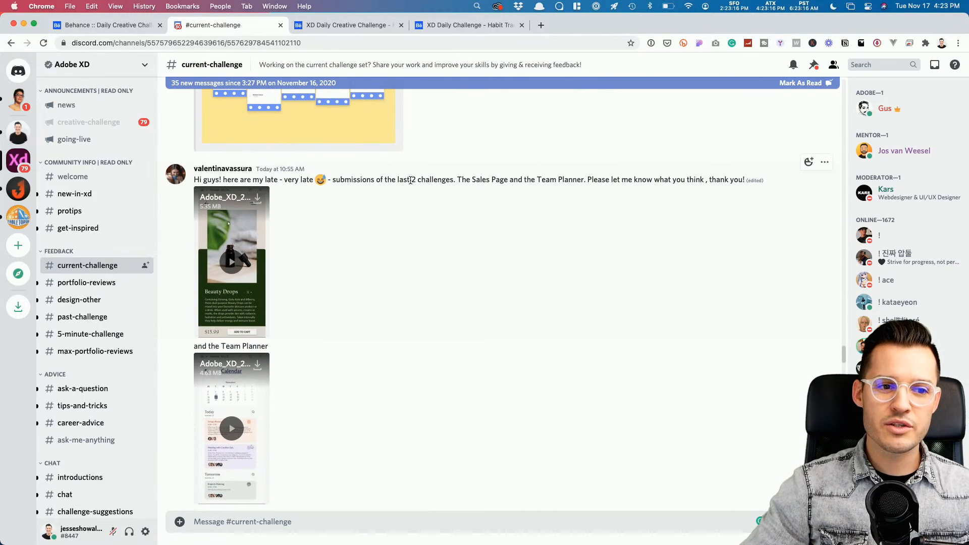
left_click(230, 273)
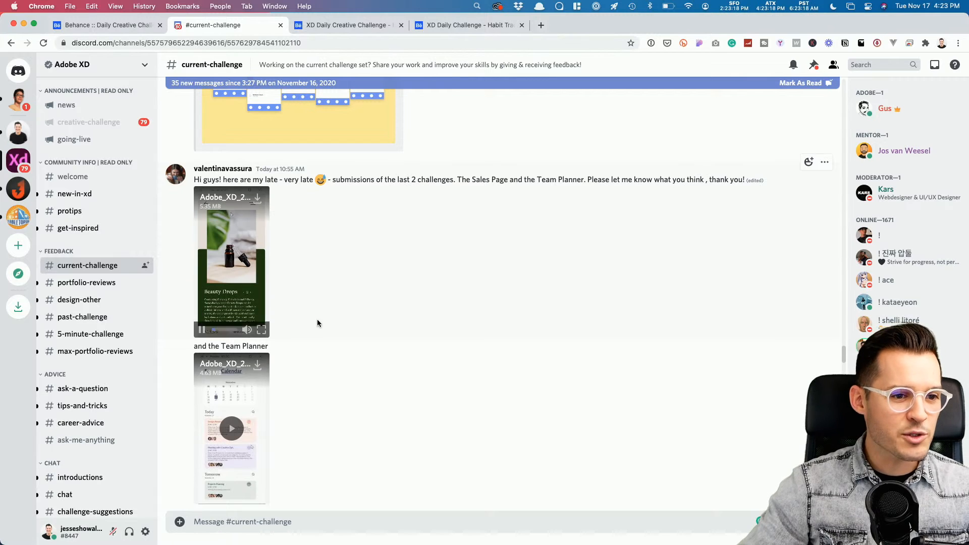
left_click(263, 331)
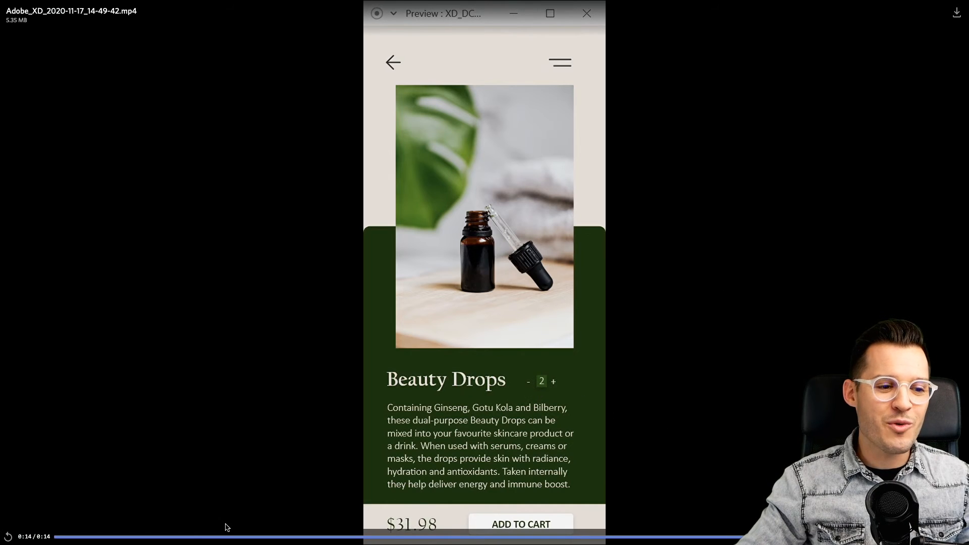
left_click(8, 536)
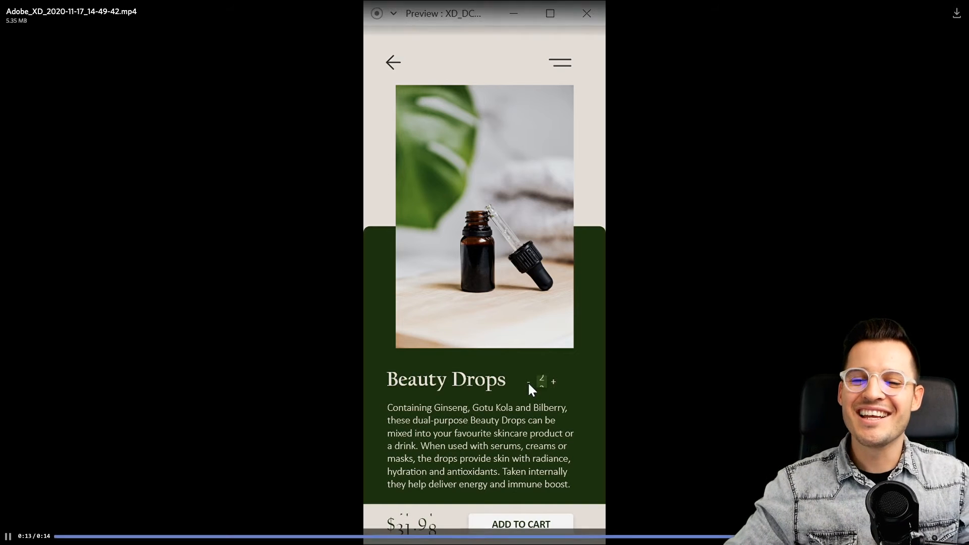
key("Escape")
Step: Scroll #current-challenge down to the Adobe XD Challenge Day 5 Habit Tracker post
scroll(642, 363, "down", 3)
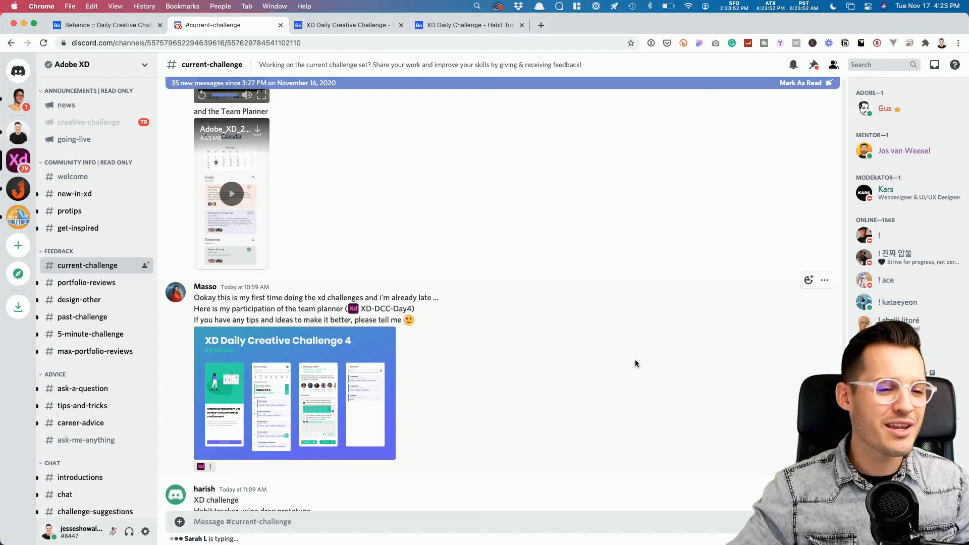
scroll(589, 363, "down", 2)
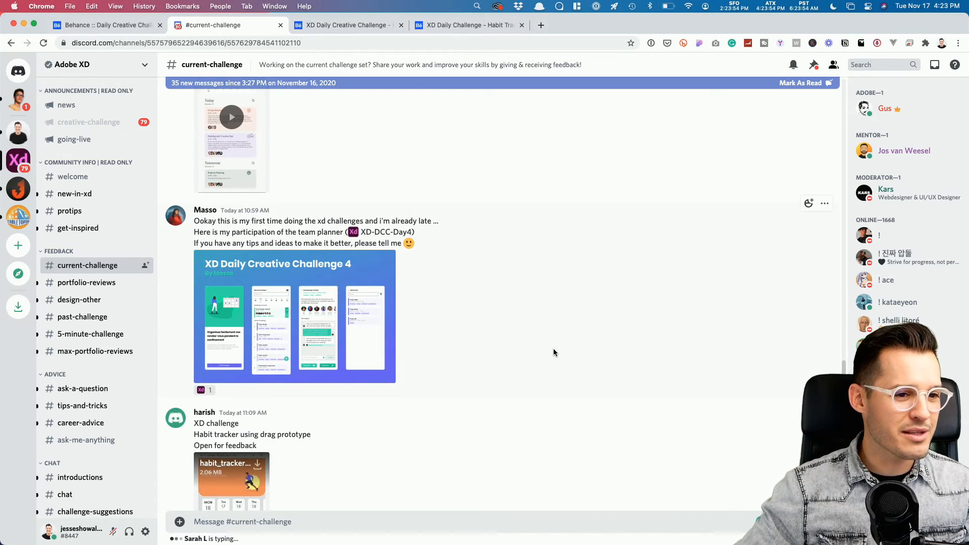
scroll(553, 347, "down", 3)
scroll(552, 347, "down", 4)
scroll(552, 347, "down", 3)
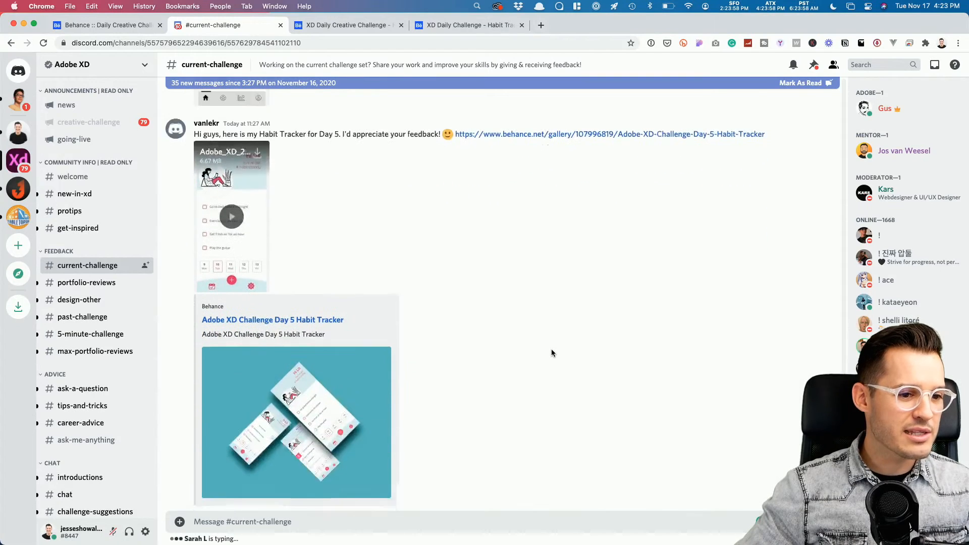
scroll(551, 353, "down", 2)
Step: Open the Day 5 Habit Tracker Behance link, confirm with Yep!, and play its embedded demo video
left_click(306, 236)
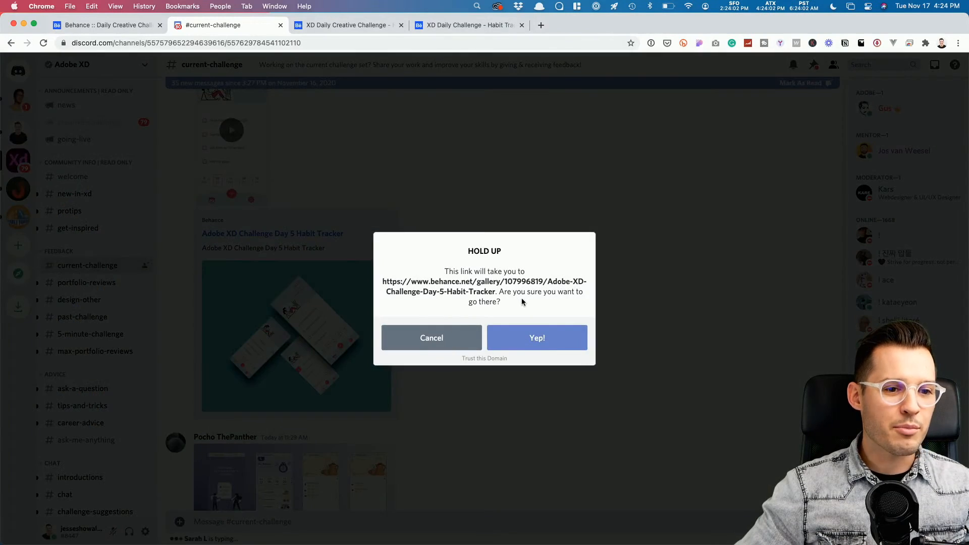
left_click(532, 334)
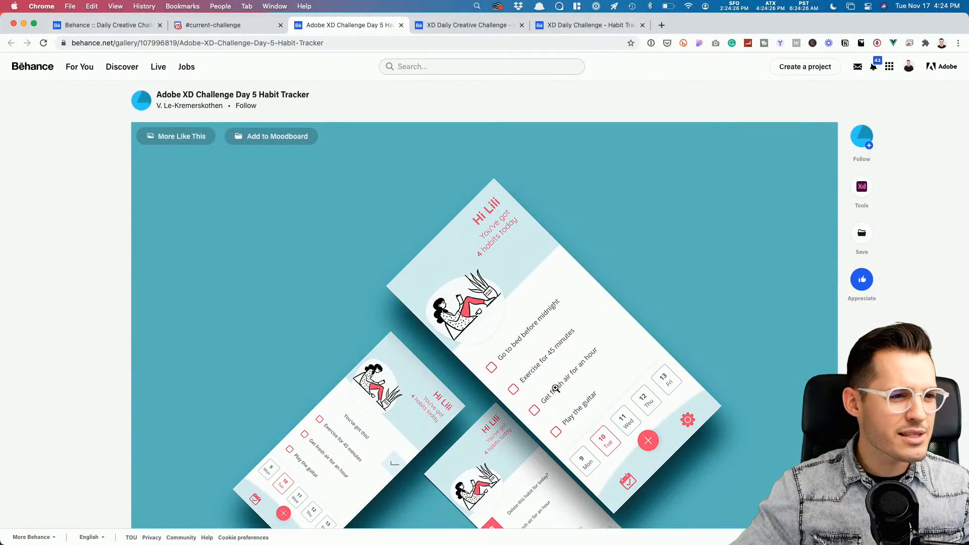
scroll(556, 390, "down", 3)
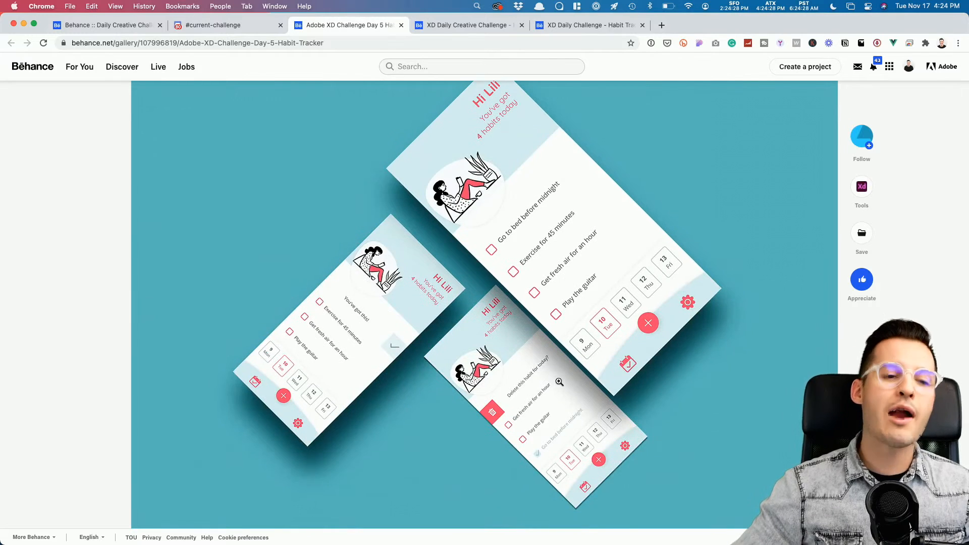
scroll(555, 387, "down", 10)
scroll(559, 382, "down", 8)
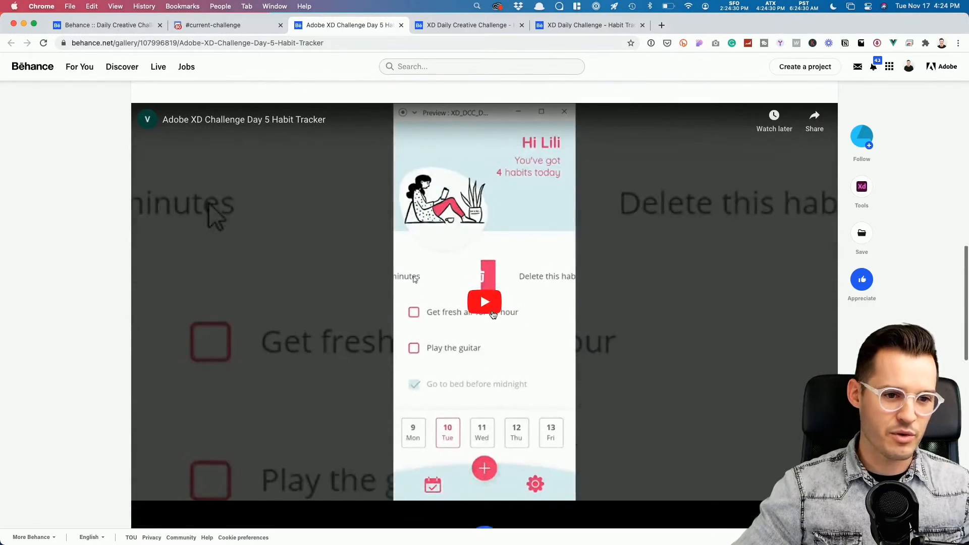
left_click(503, 309)
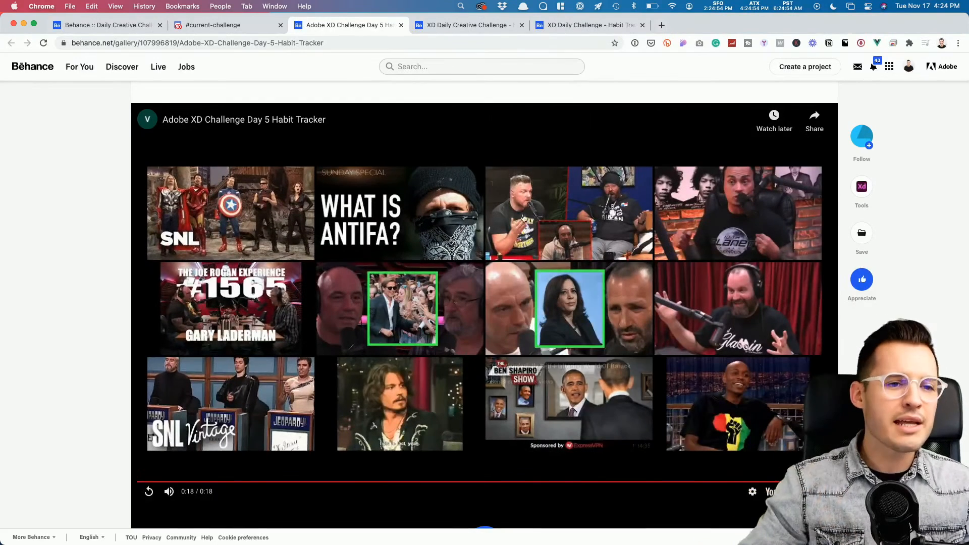
Step: Play the day 5 'happy habits' tracker video from #current-challenge full screen
left_click(219, 25)
scroll(441, 321, "down", 7)
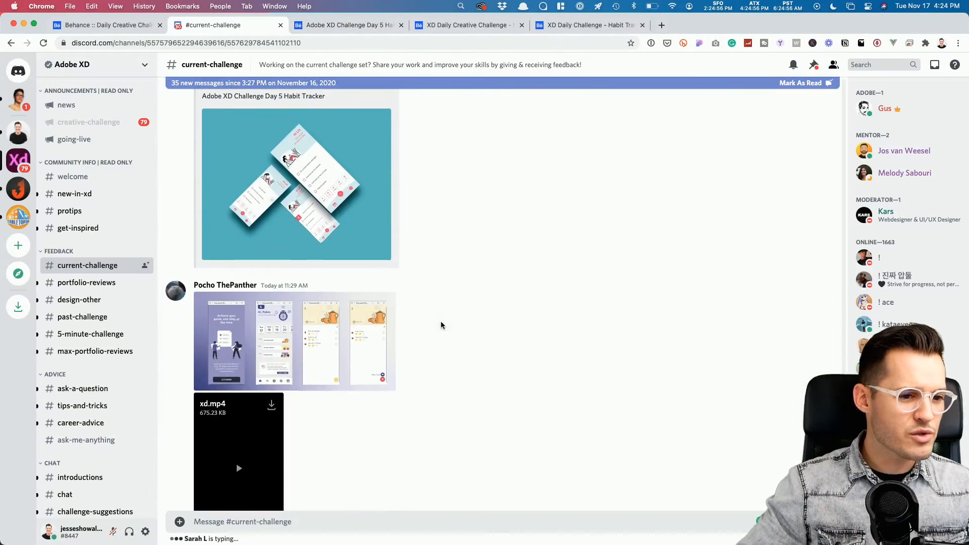
scroll(435, 324, "down", 8)
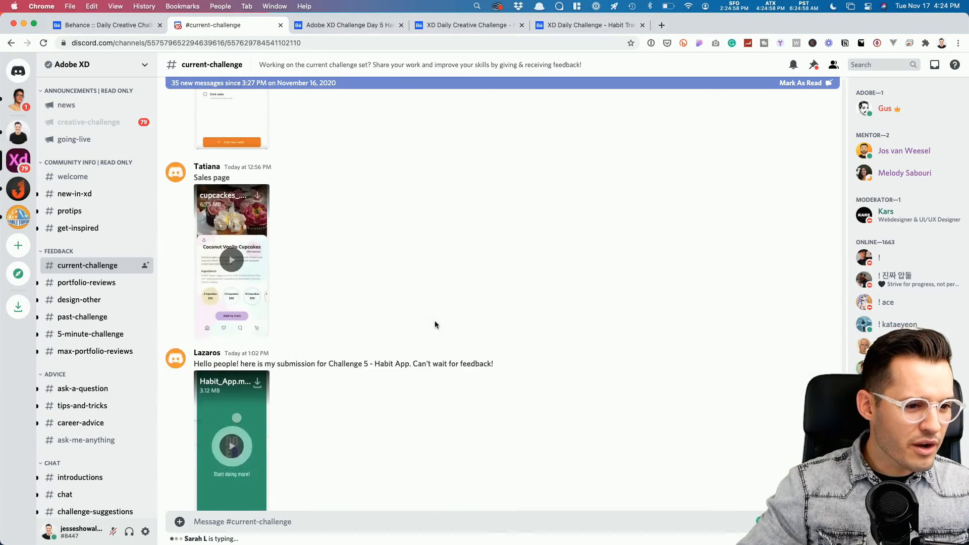
scroll(435, 325, "down", 6)
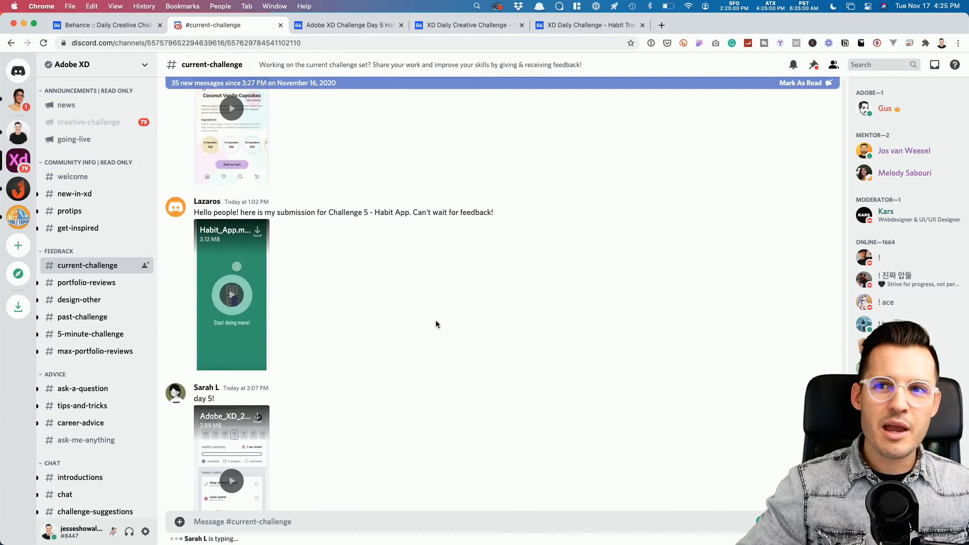
scroll(436, 323, "down", 2)
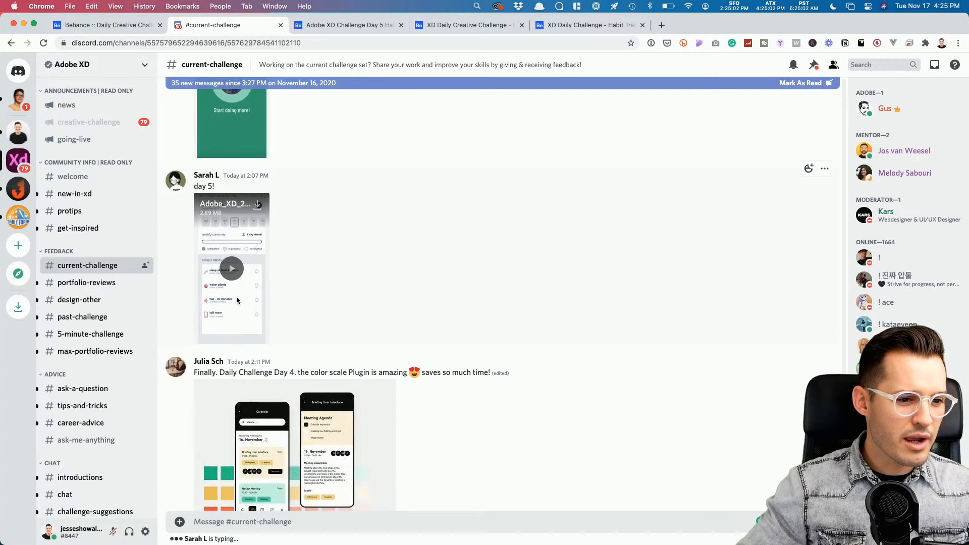
left_click(233, 273)
left_click(261, 343)
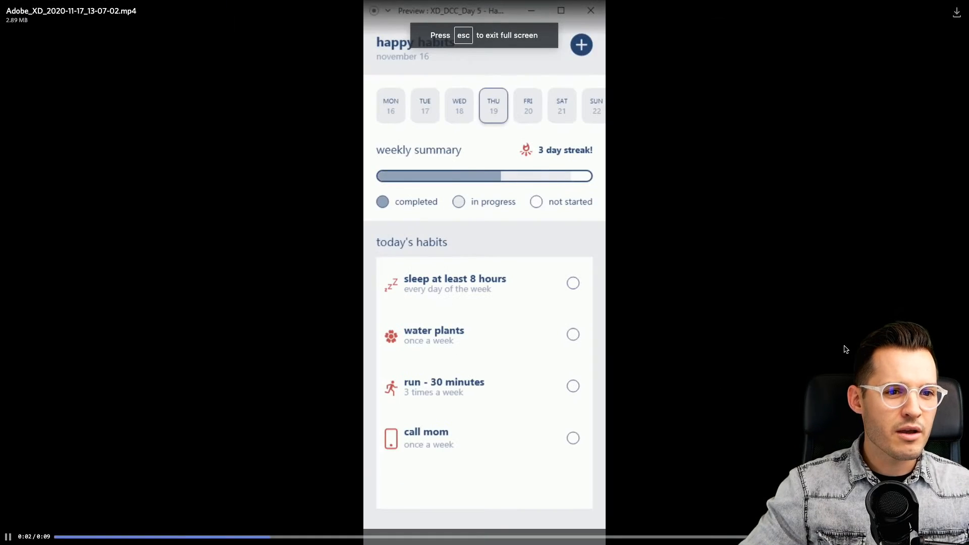